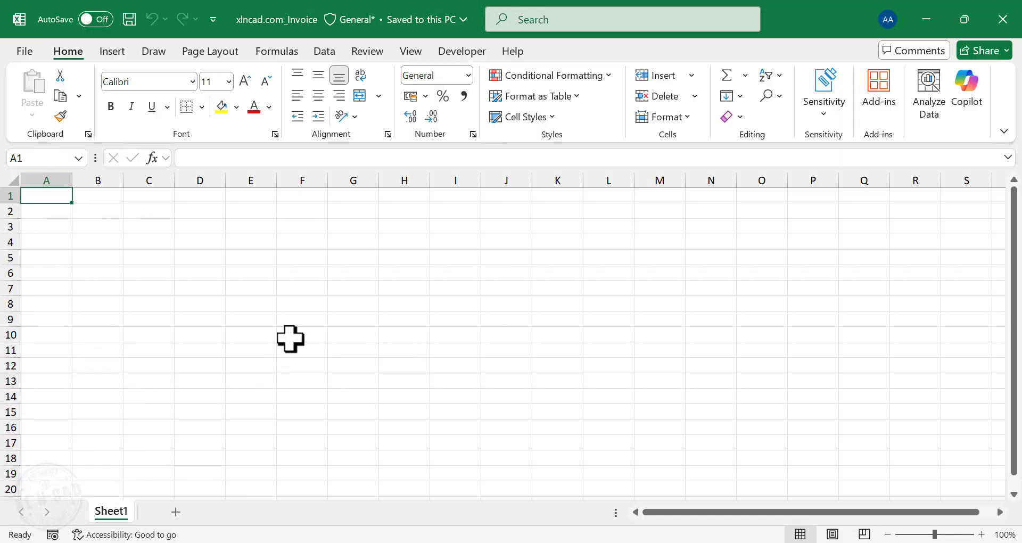
Switch the sheet to Page Layout view and merge and center cells A1:D2
click(411, 53)
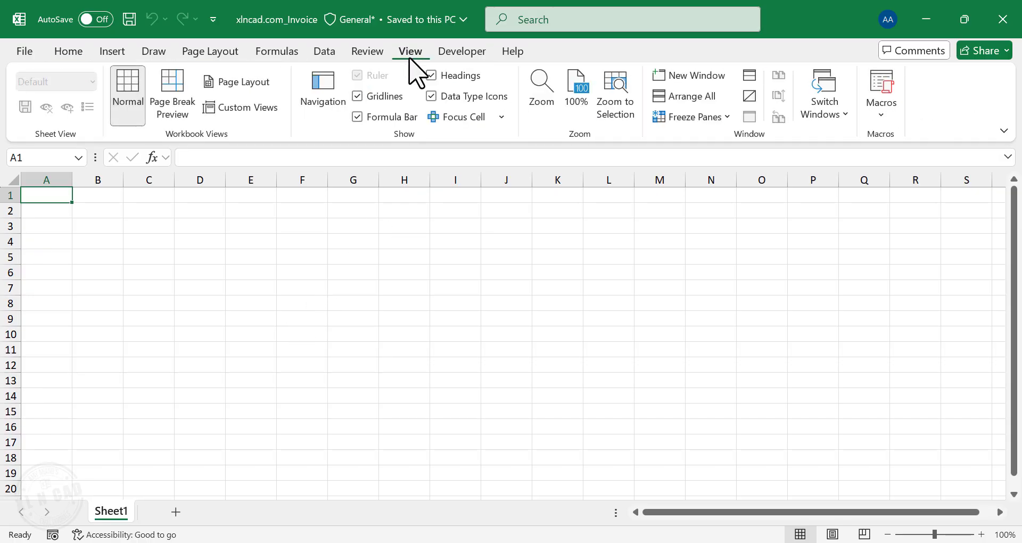
click(259, 85)
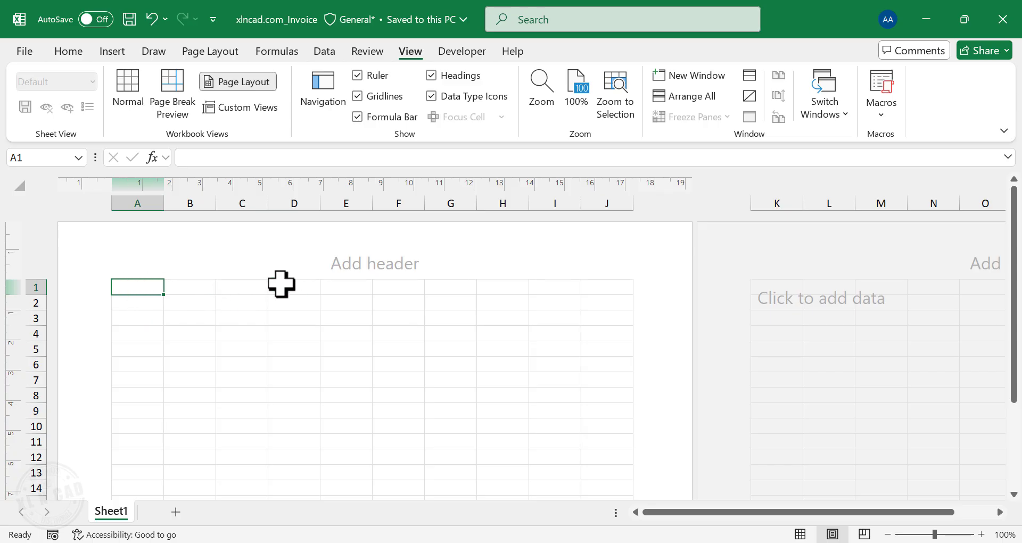
drag(146, 288, 286, 299)
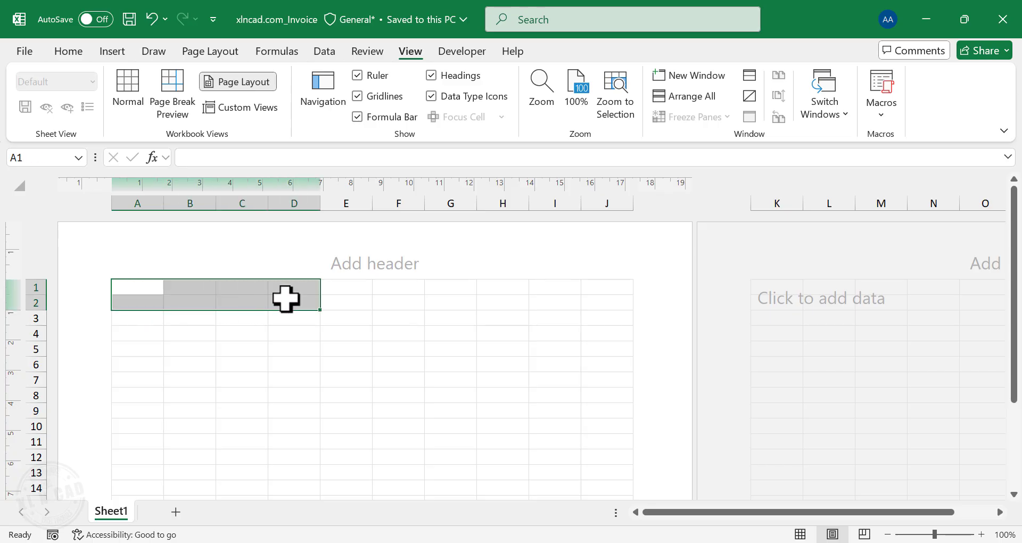
click(82, 55)
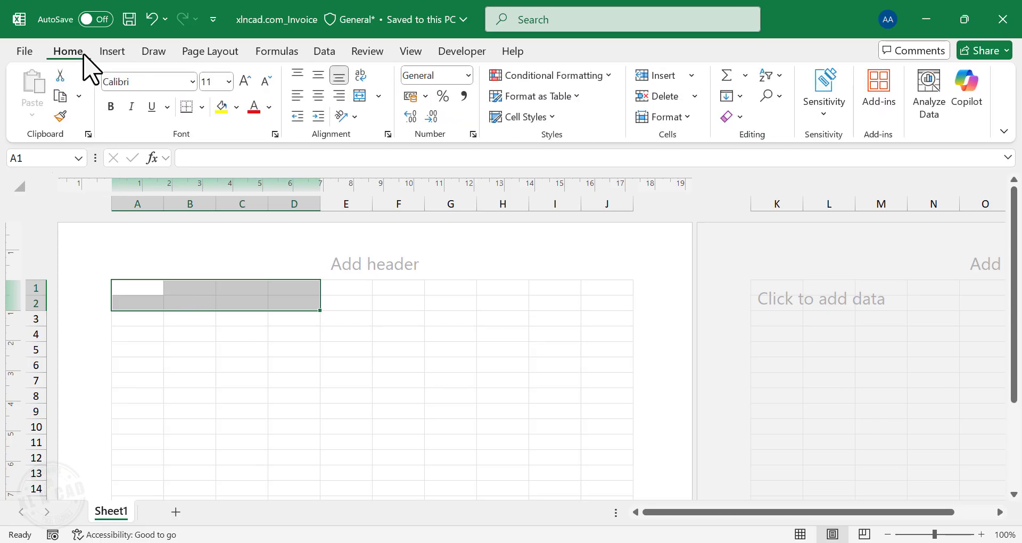
click(359, 95)
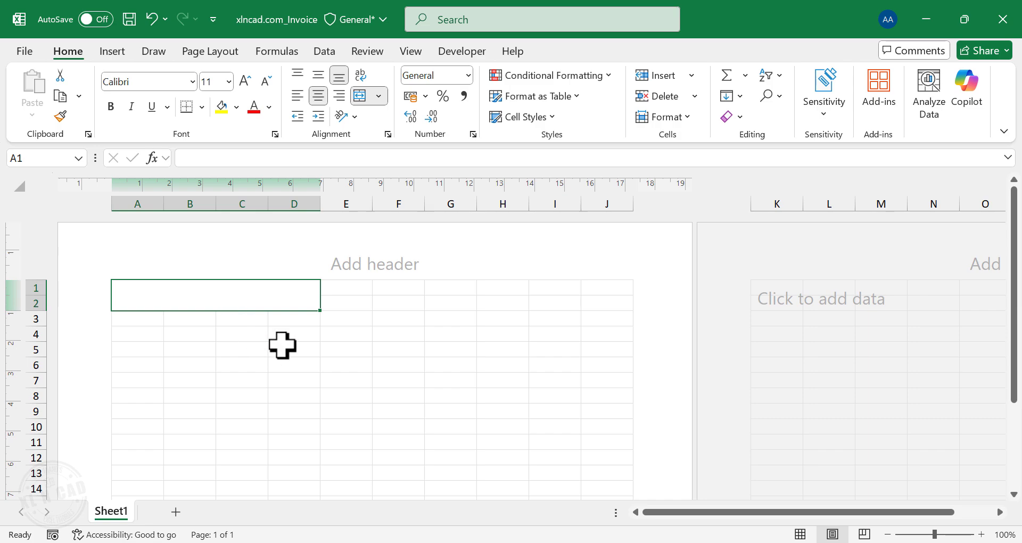
Enter the title "Invoice" in the merged cell A1:D2
text(Invoic)
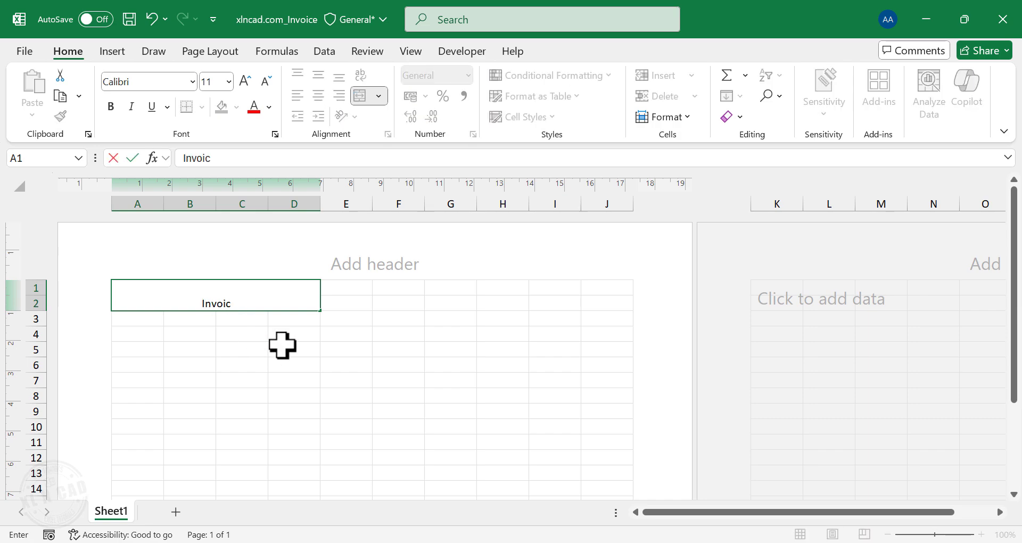
text(e)
key(Return)
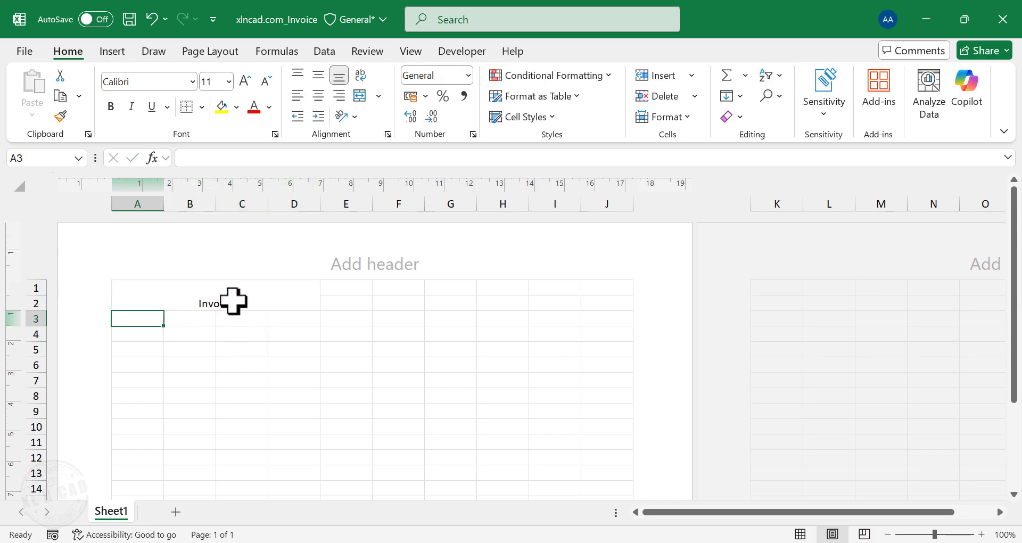
Format the Invoice title as bold italic at size 20, left-aligned and vertically centred in its merged cell
click(213, 292)
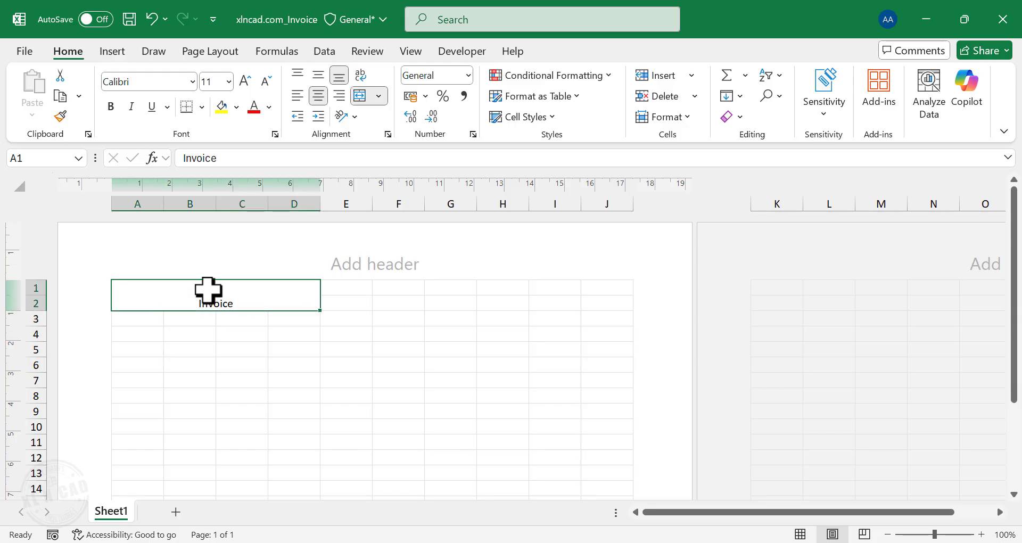
click(111, 106)
click(131, 106)
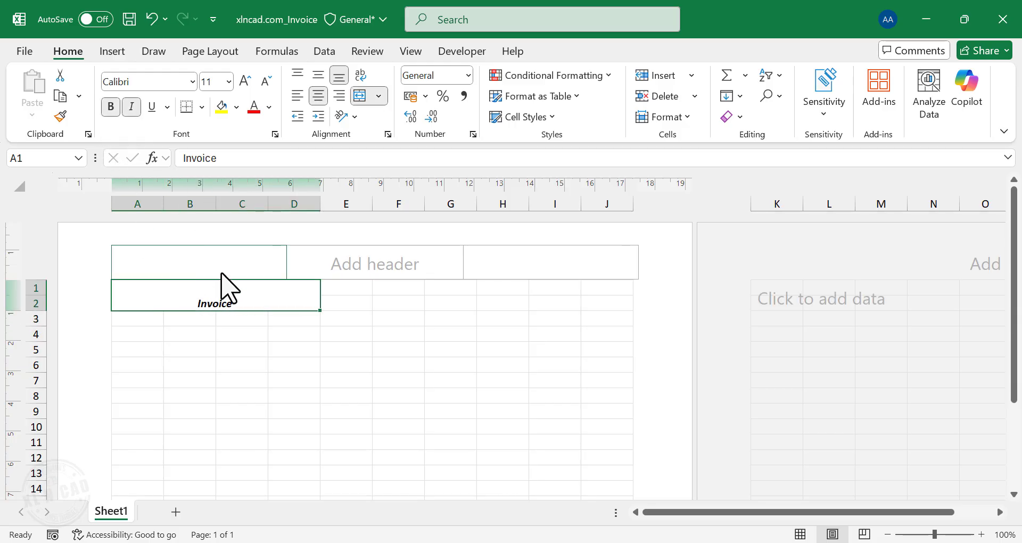
click(247, 84)
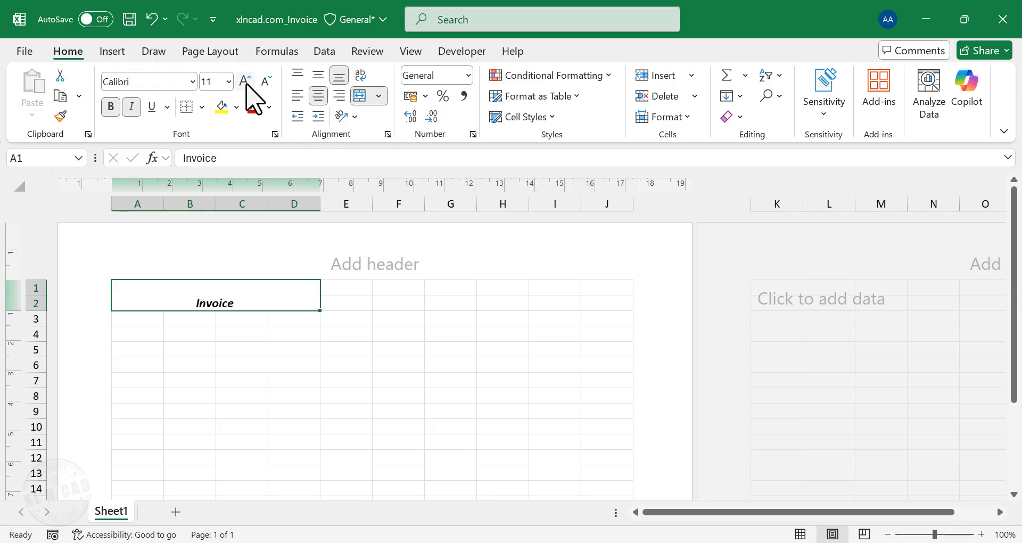
click(228, 81)
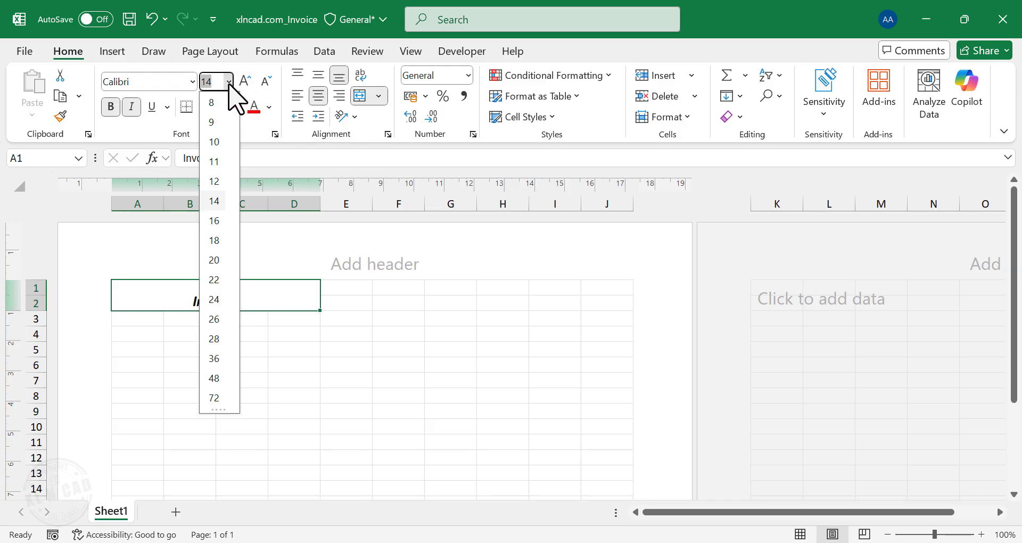
click(215, 261)
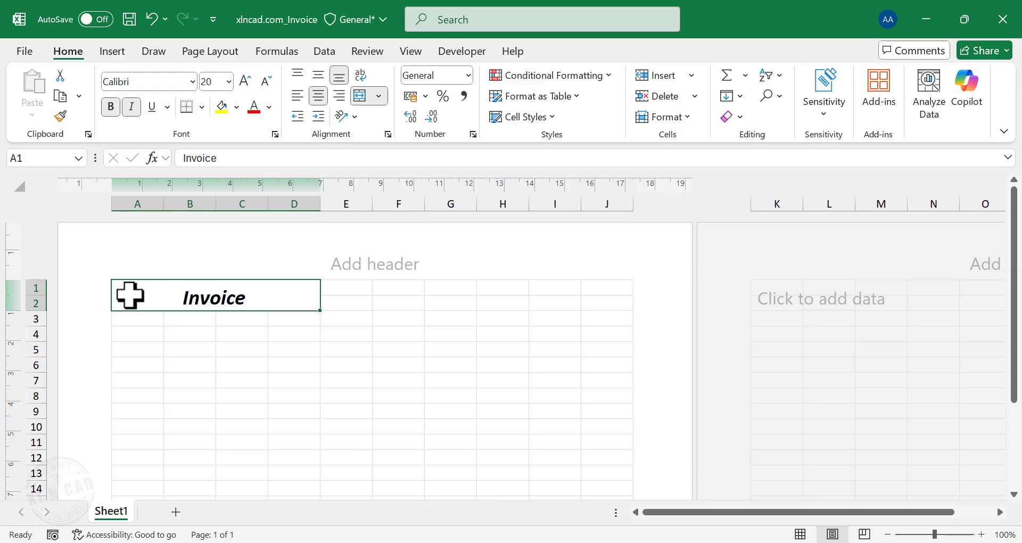
click(296, 96)
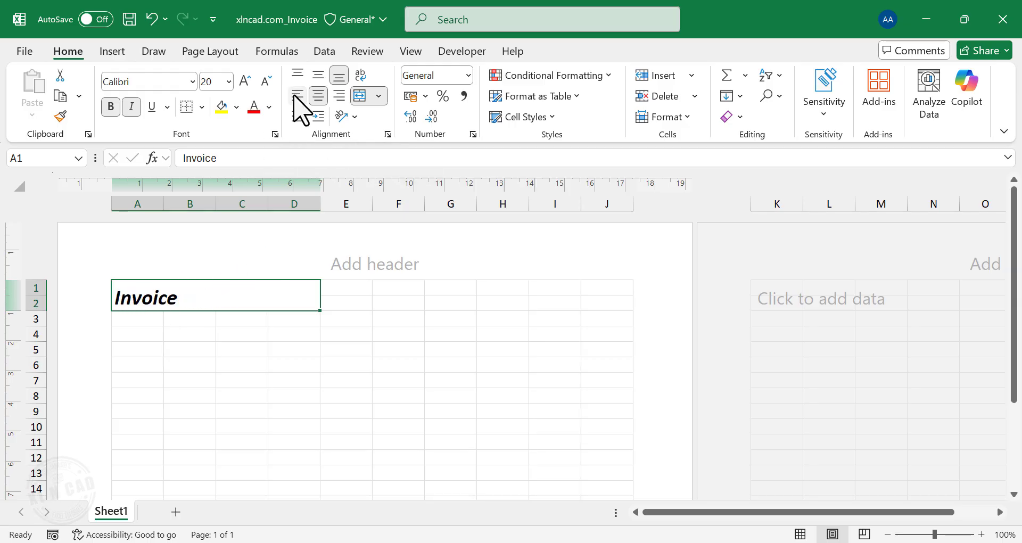
click(319, 76)
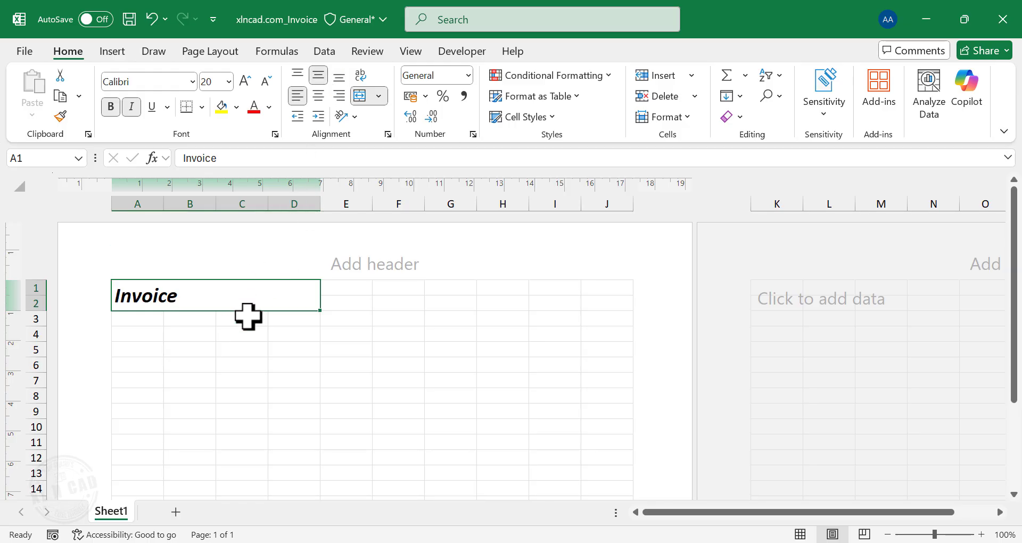
Enter "Your Company's Name", "Street / City / P.O Box" and "Phone: xxx-xxx-xxxx" in A3:A5 and italicize them
click(142, 319)
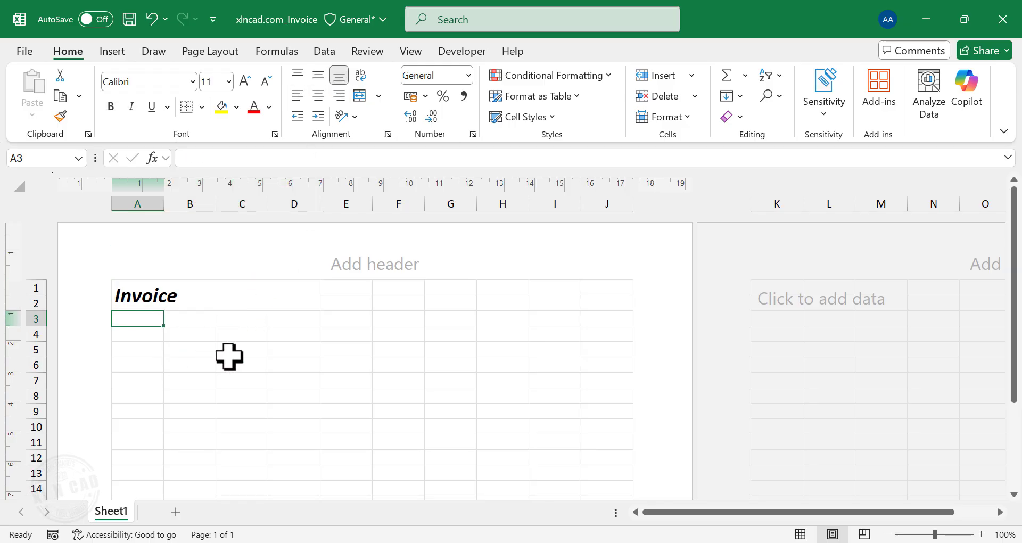
text(Your Company's Name)
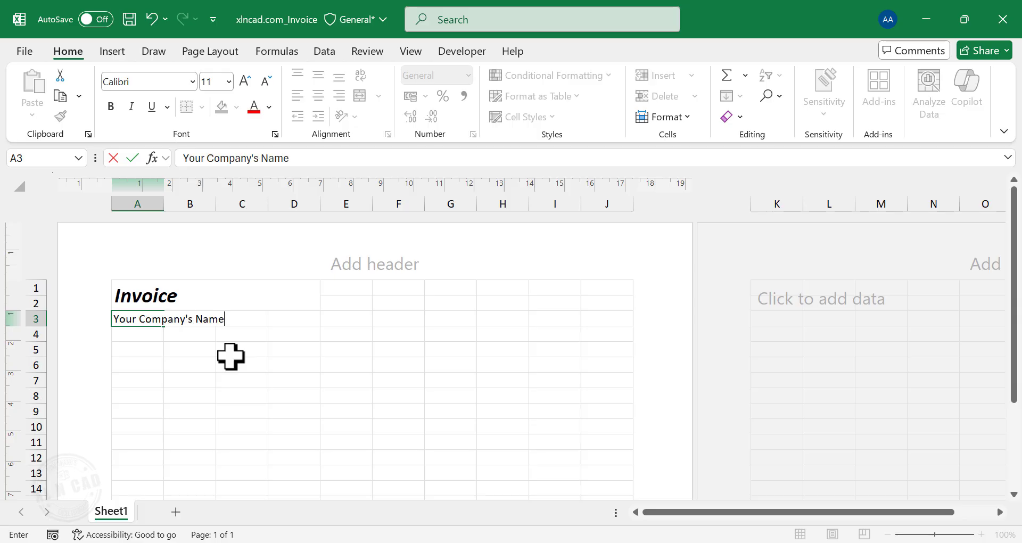
key(Return)
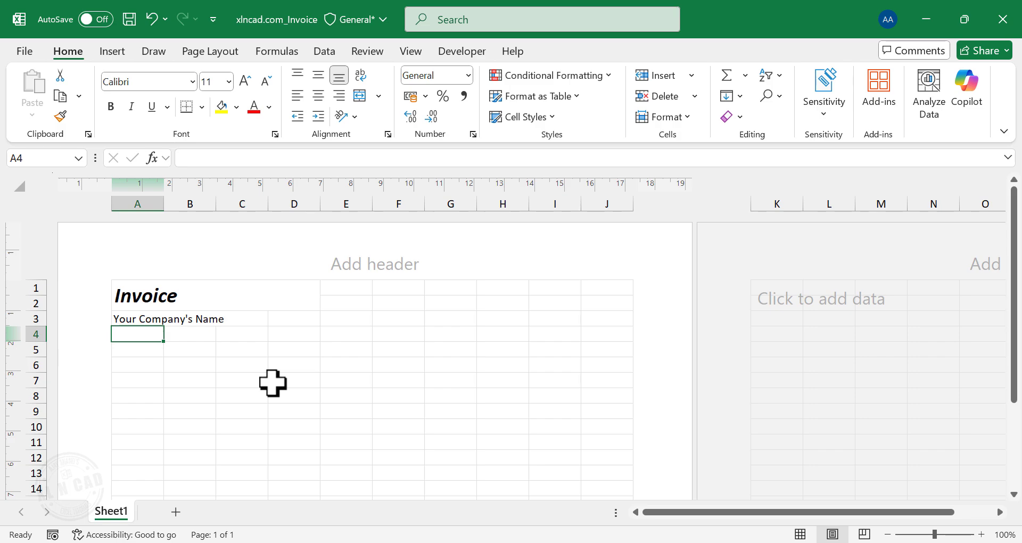
text(Street / City / P.O Box)
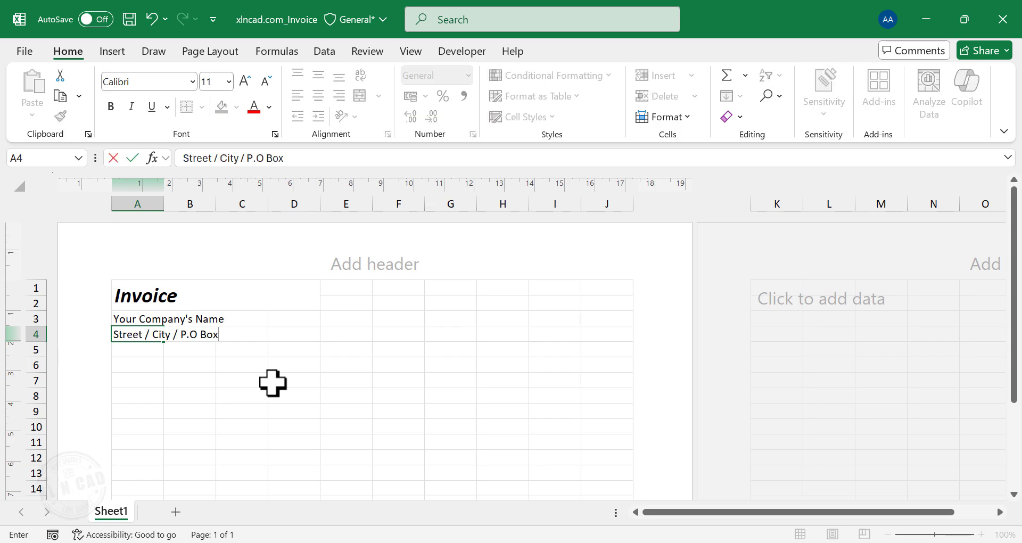
key(Return)
text(Phone: xxx-xxx-xxxx)
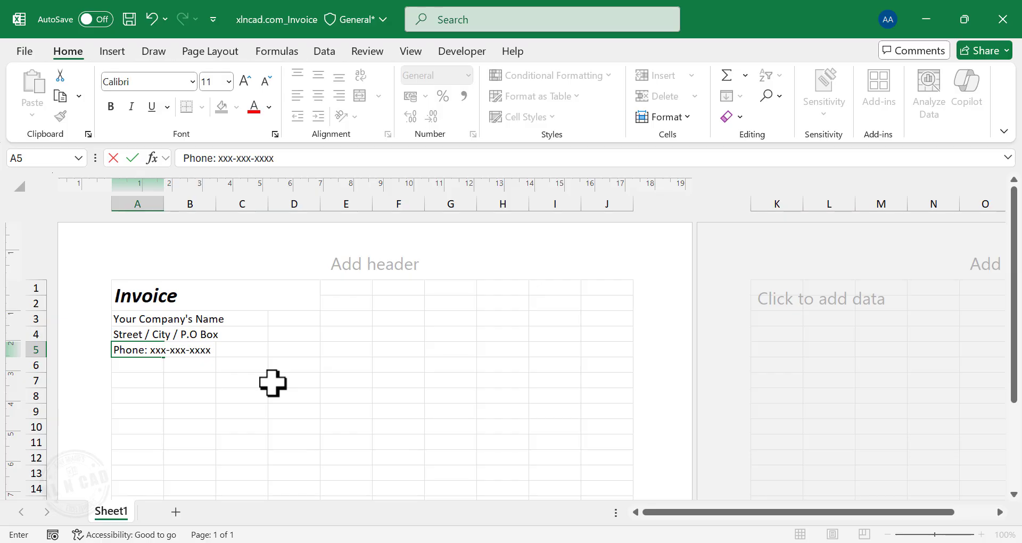
key(Return)
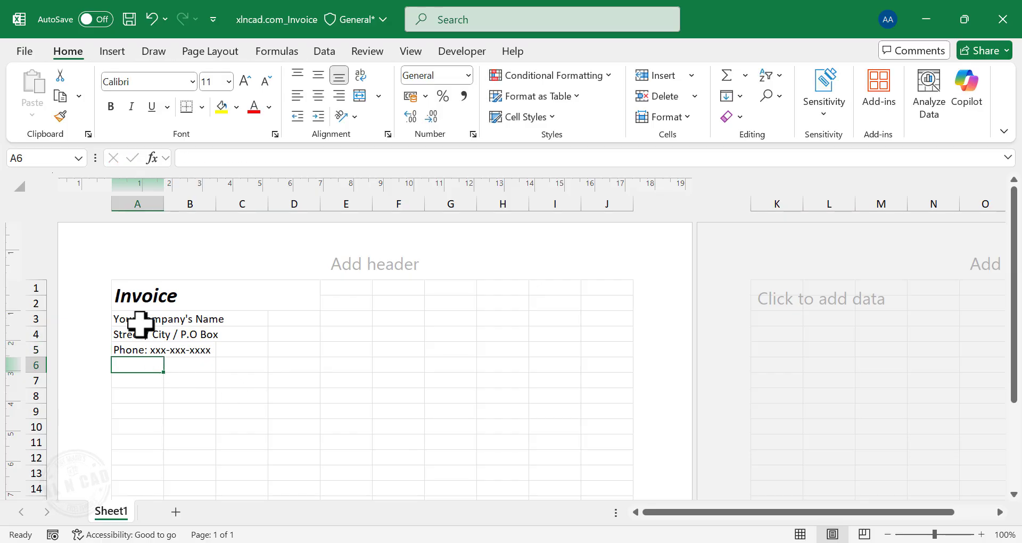
drag(131, 319, 132, 348)
click(131, 107)
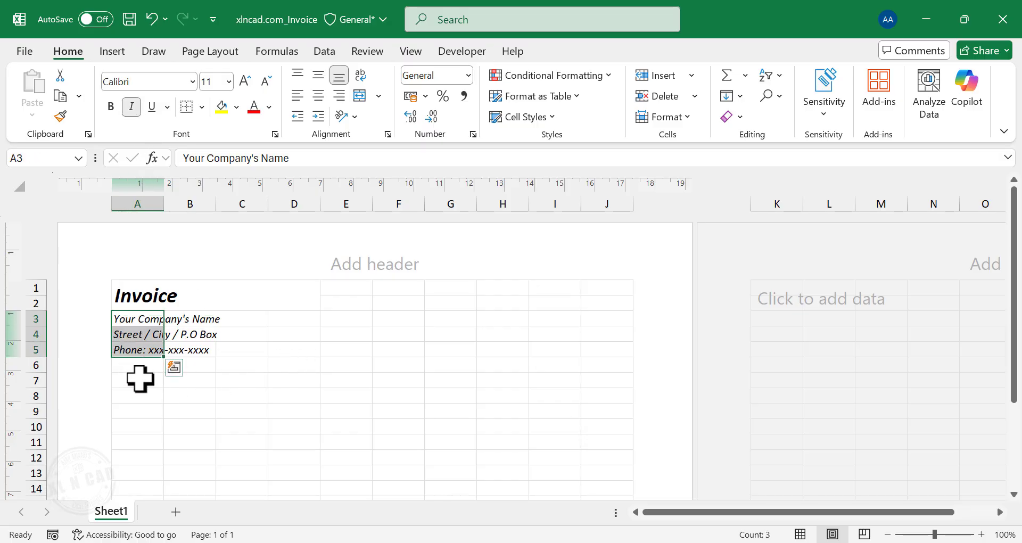
Enter the label "Issued To:" in cell A8 and format it in bold italic
click(141, 397)
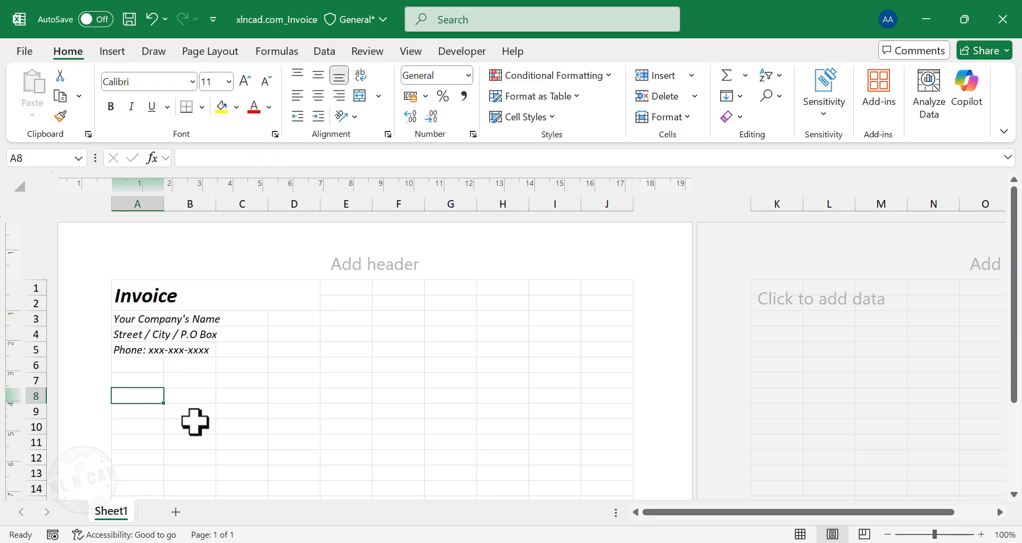
text(Issued To)
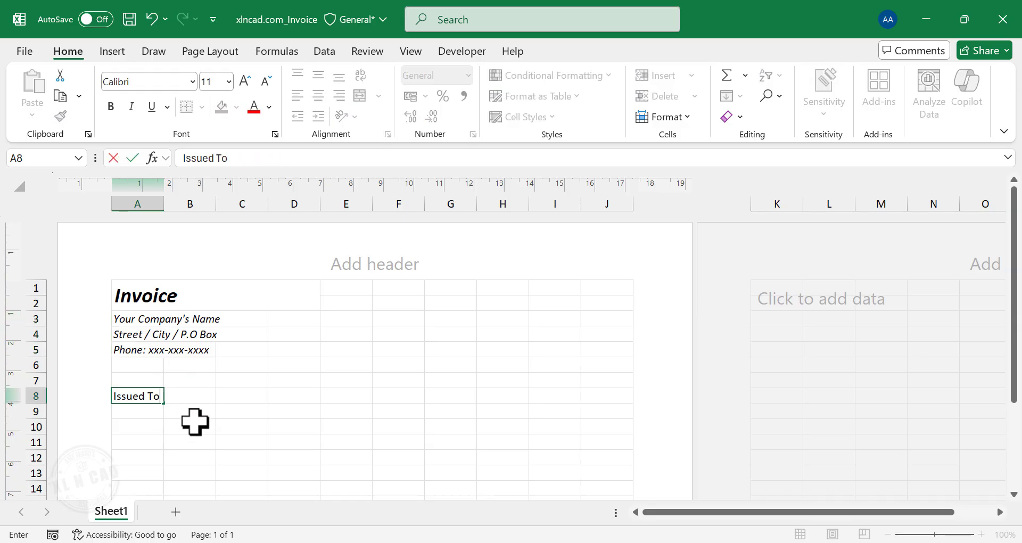
text(:)
key(Return)
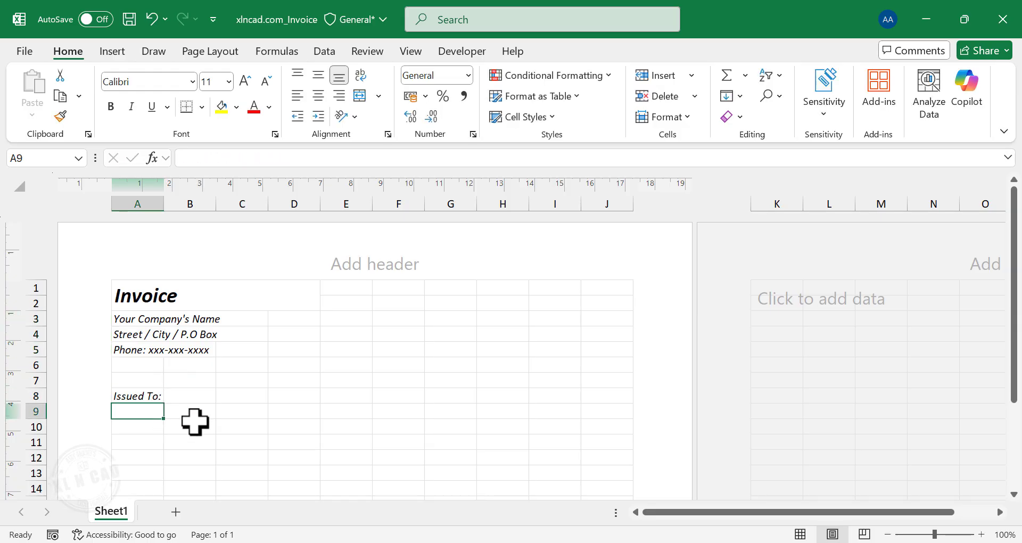
click(139, 397)
key(ctrl+i)
click(111, 106)
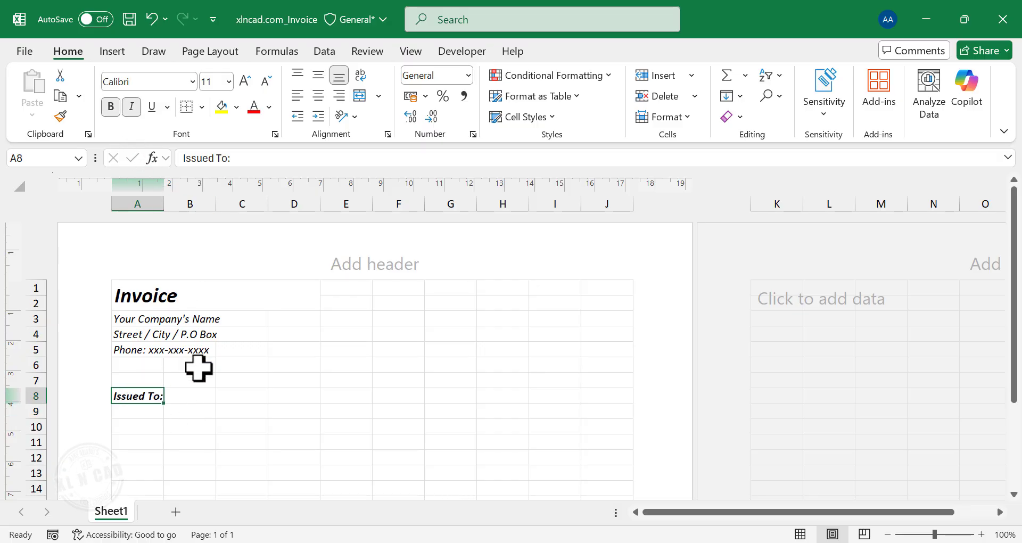
Apply a thick bottom border to cells A8:C8 under the "Issued To:" label
drag(139, 395, 233, 395)
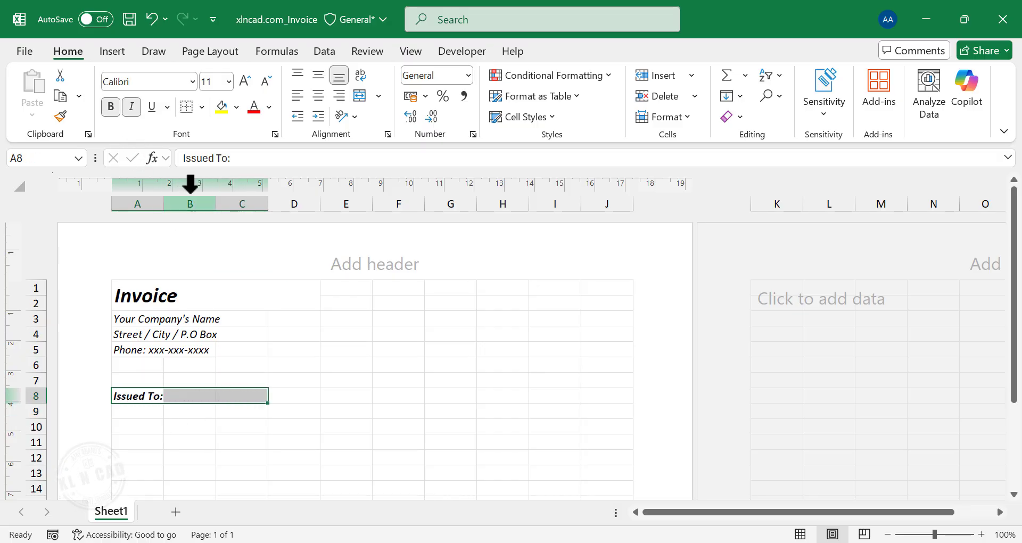
click(201, 106)
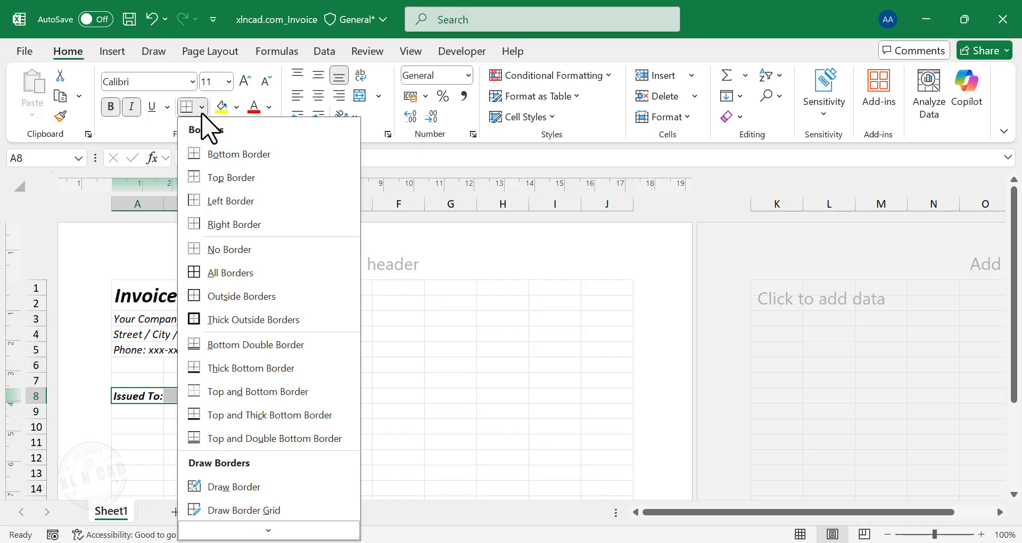
click(298, 368)
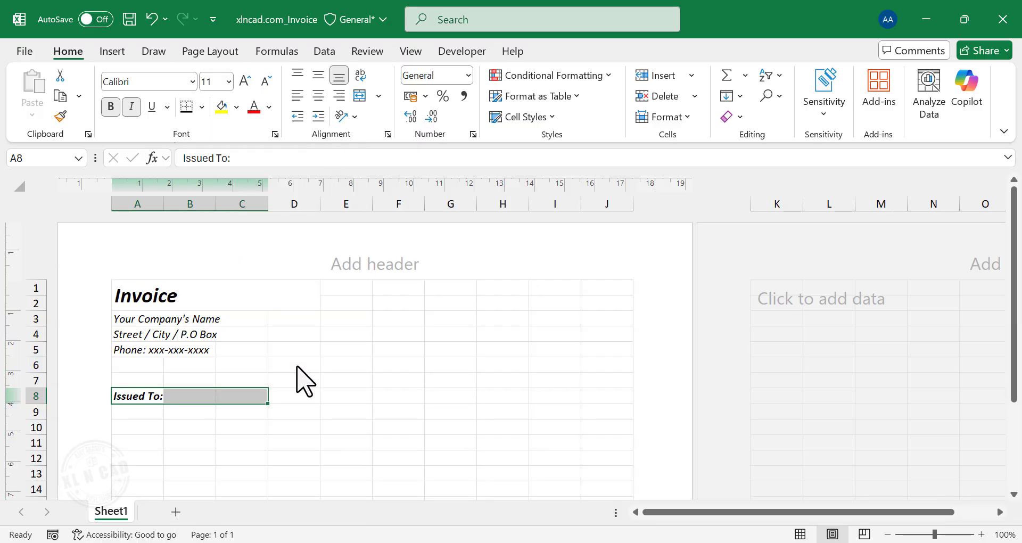
Enter the customer placeholders "Name of the Customer", "Street / City / P.O Box" and "Phone:yyy-yyy-yyyy" in cells A9:A11
click(137, 411)
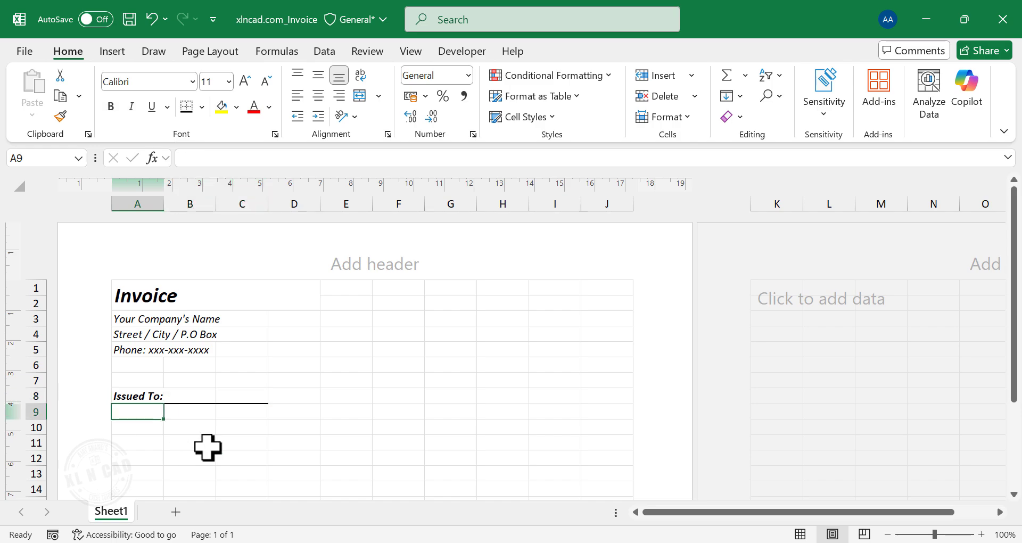
text(Name of)
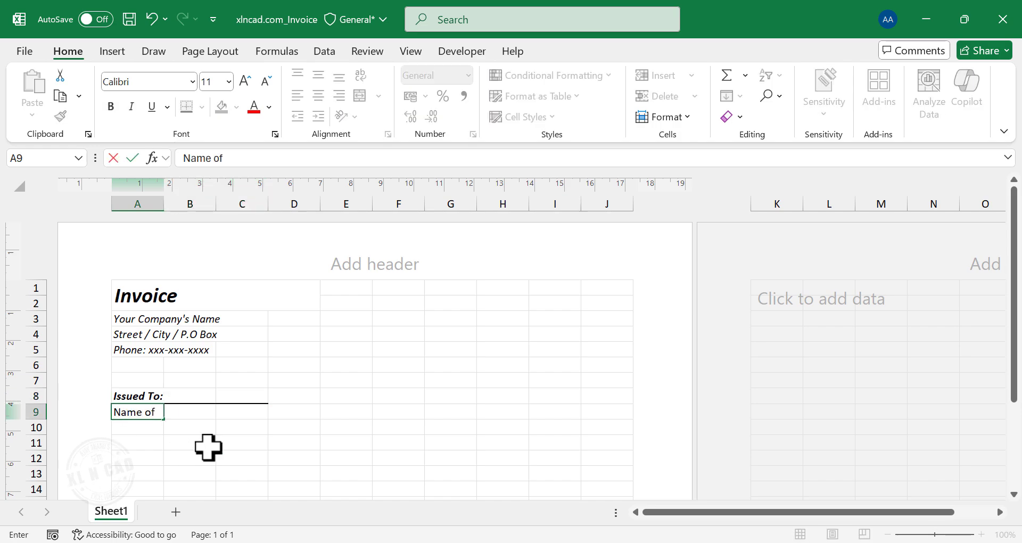
text( the Customer)
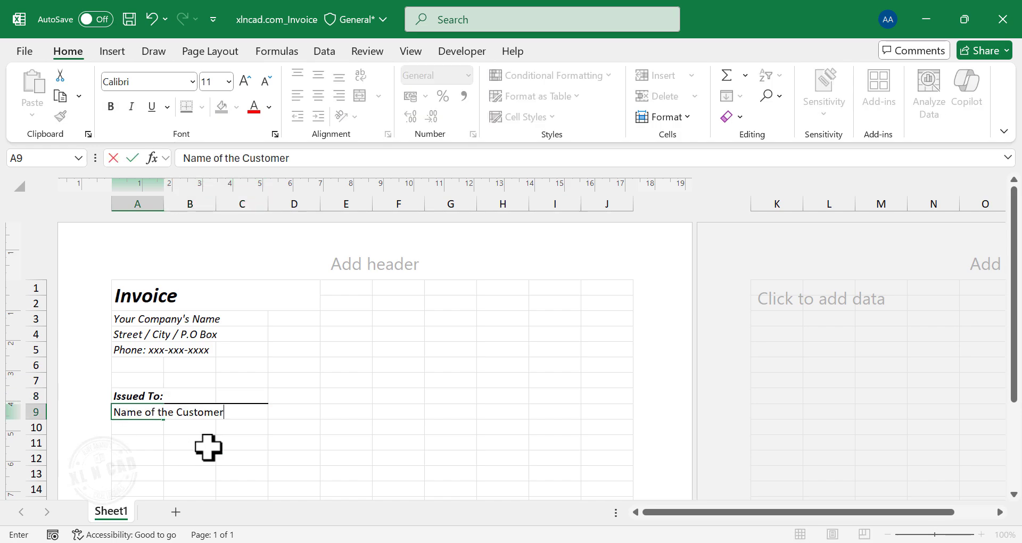
key(Return)
text(Street / C)
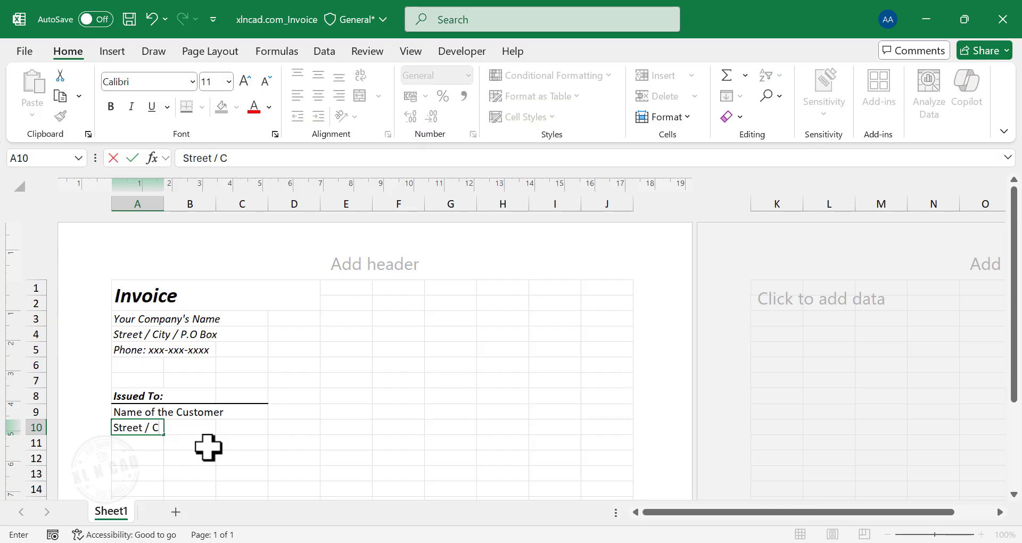
text(ity / P.O Box)
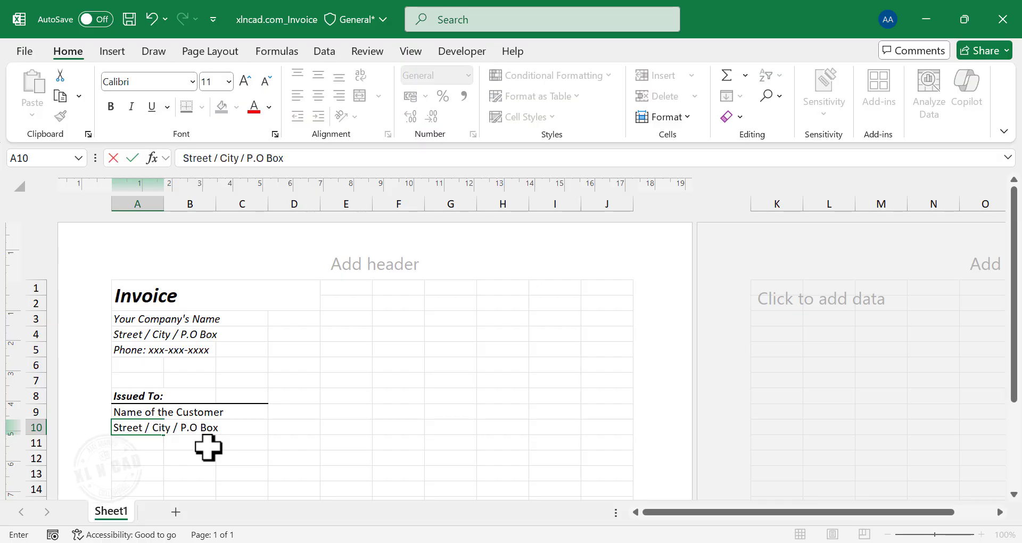
key(Return)
text(Phone:yyy-yyy-yyyy)
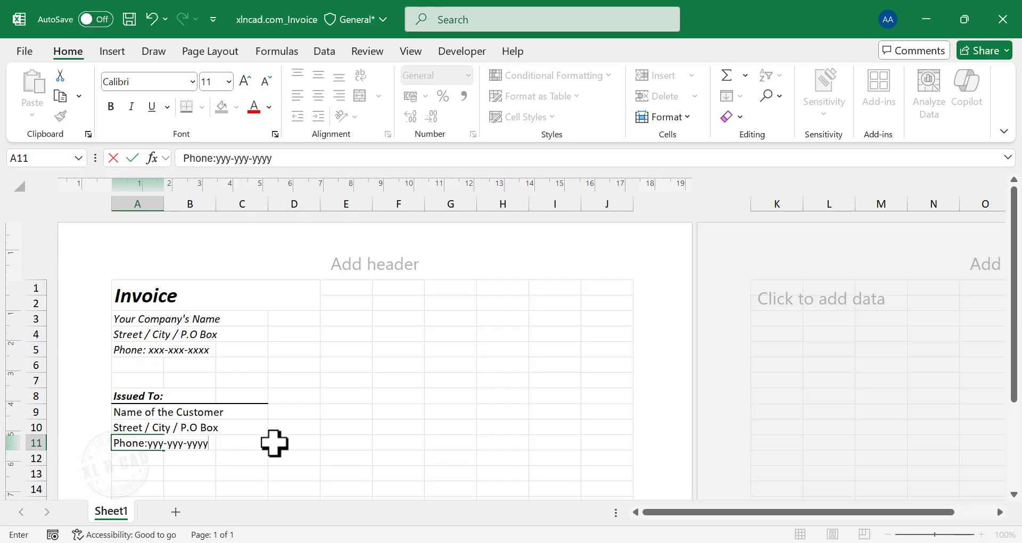
key(Return)
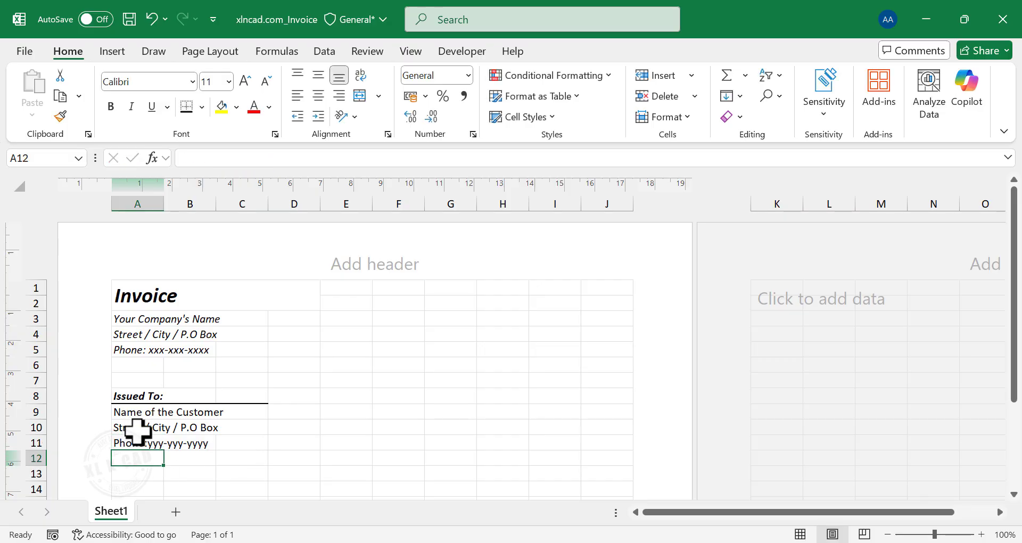
Italicize the customer name, address and phone placeholders in cells A9:A11
drag(119, 410, 132, 442)
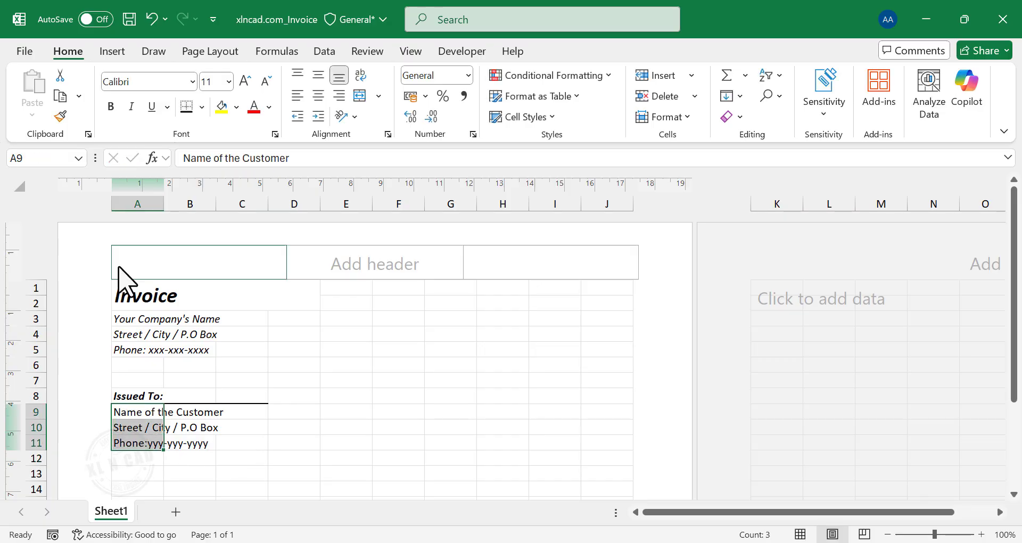
click(129, 107)
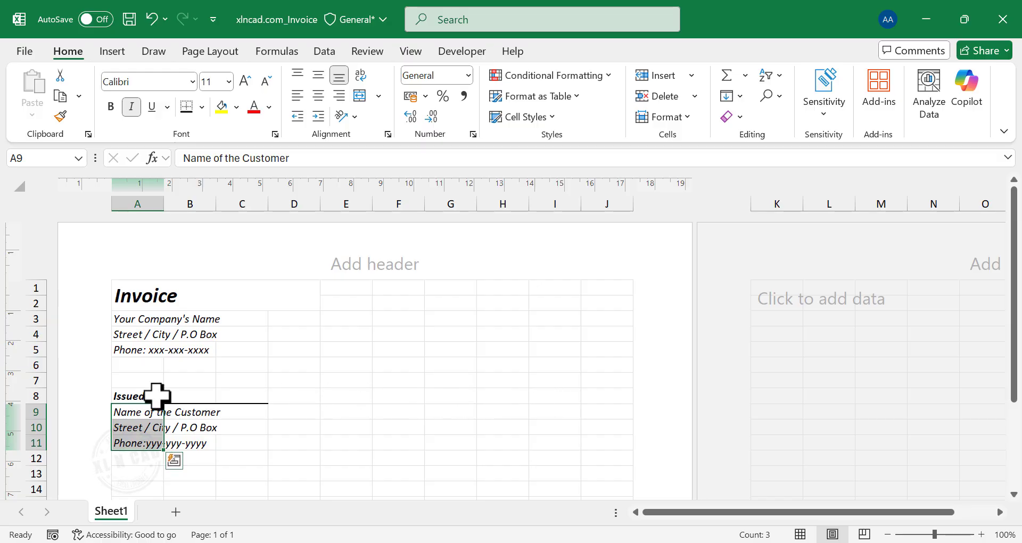
Enter the labels "Invoice No:", "Date:" and "Due Date:" in cells I8:I10
click(549, 395)
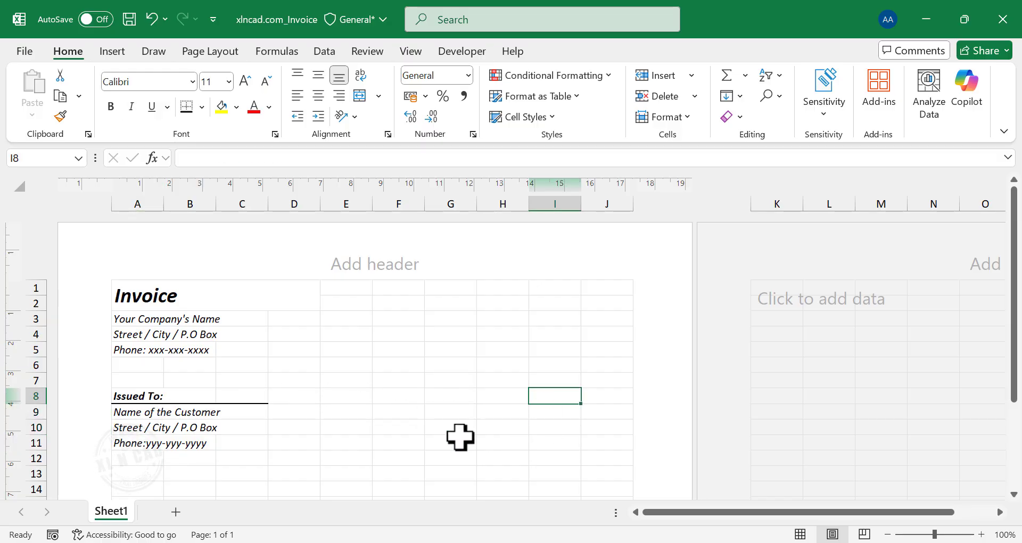
text(Invoice No:)
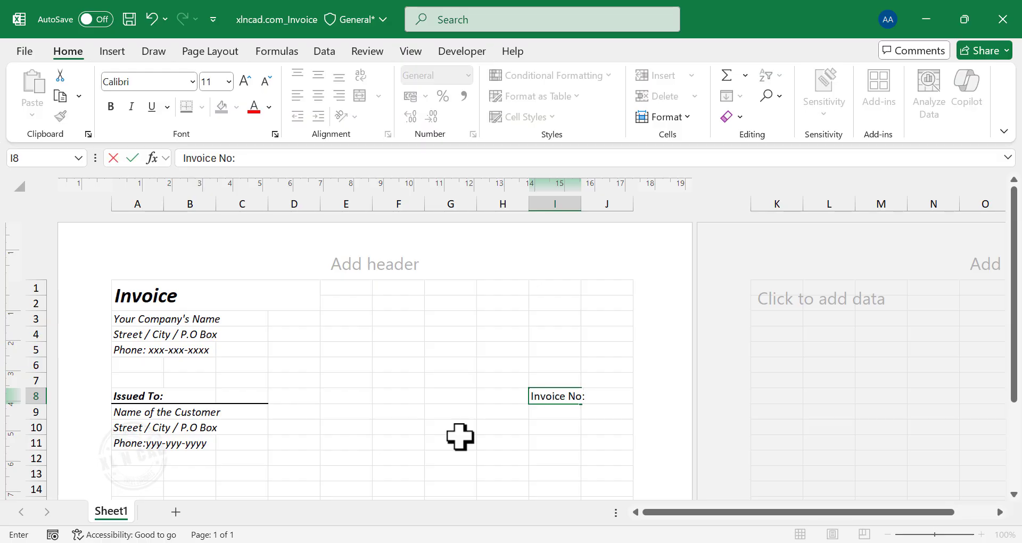
key(Return)
text(Date:)
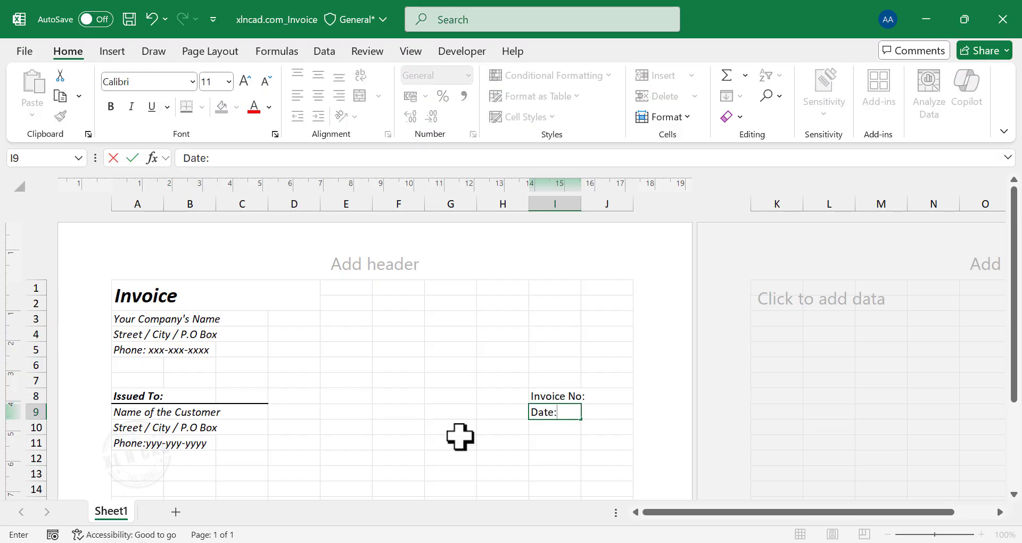
key(Return)
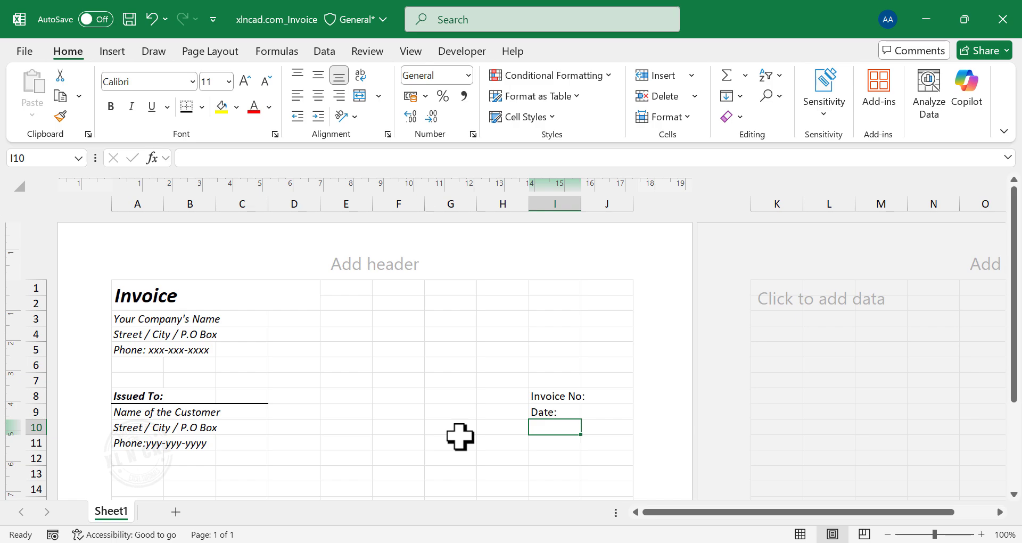
text(Due Date:)
key(Return)
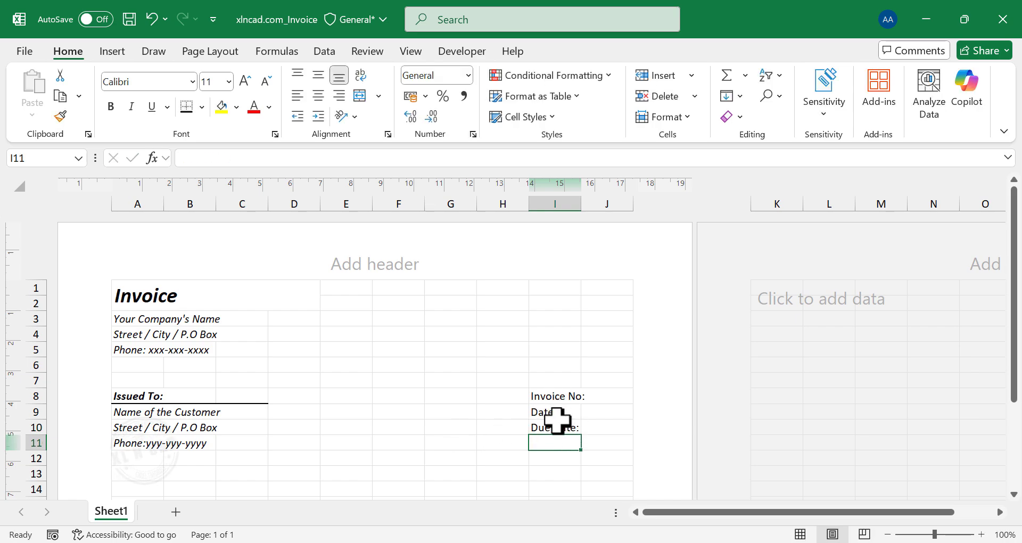
Right-align the invoice detail labels in I8:I10 and format them in bold italic
drag(566, 397, 564, 426)
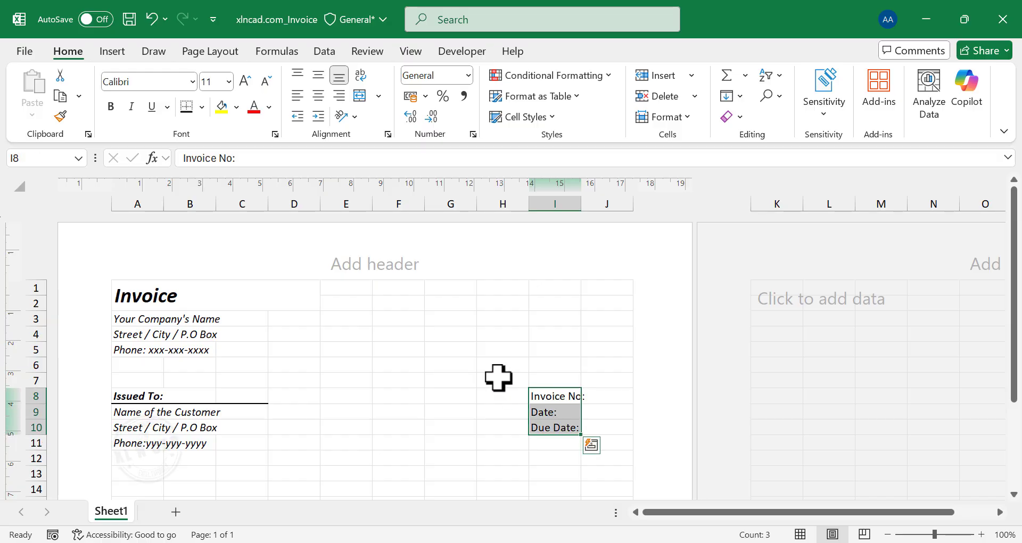
click(339, 96)
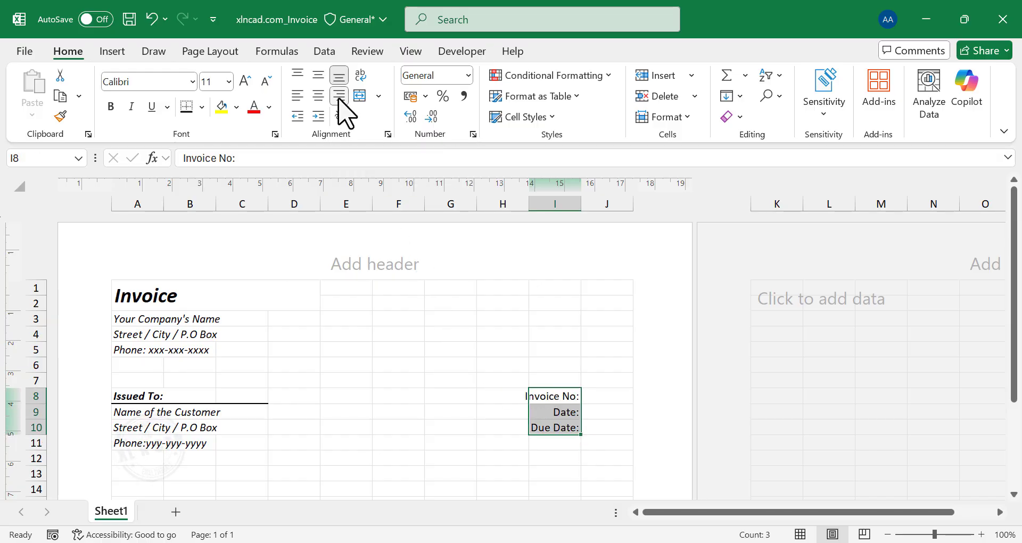
click(111, 107)
click(131, 107)
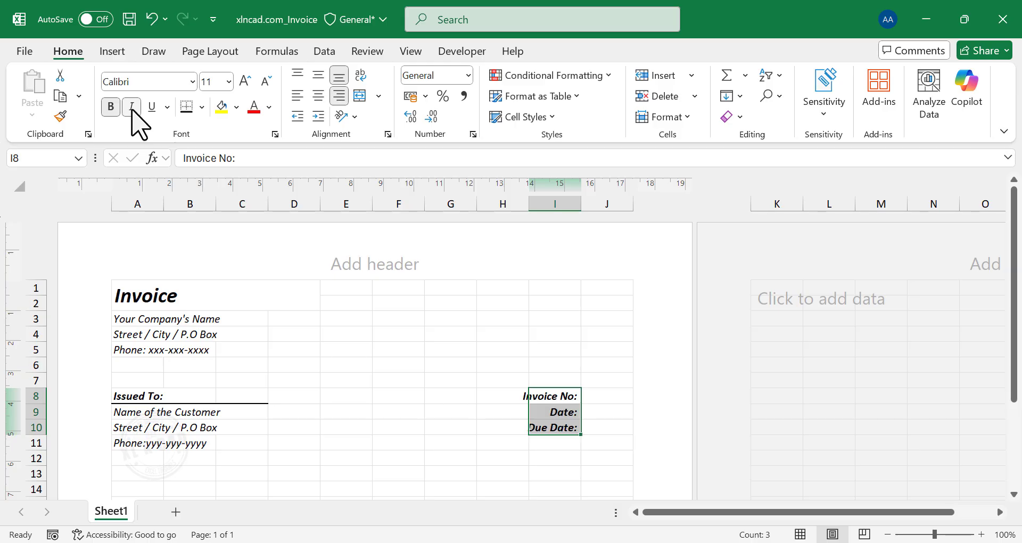
click(432, 395)
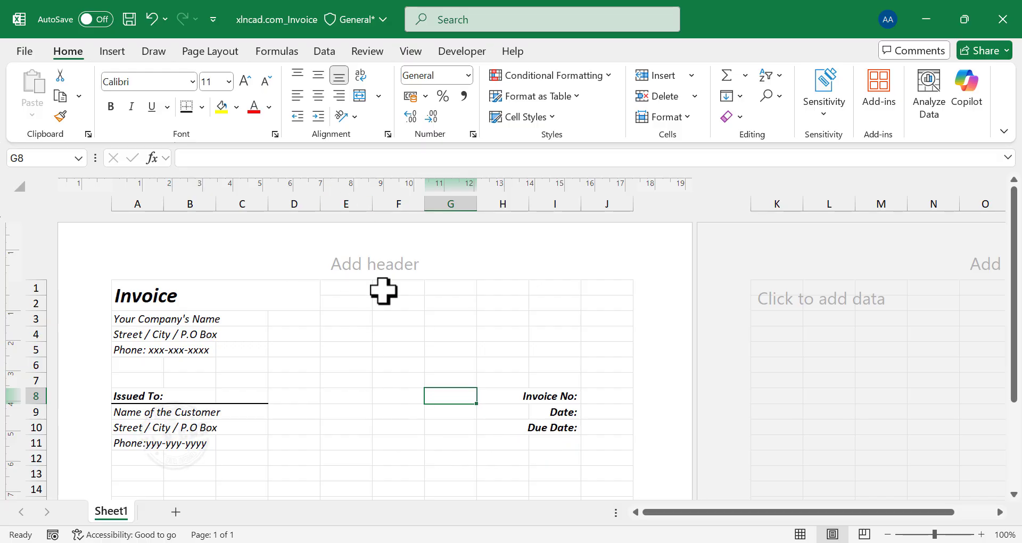
Set a much narrower column width for column E
click(358, 203)
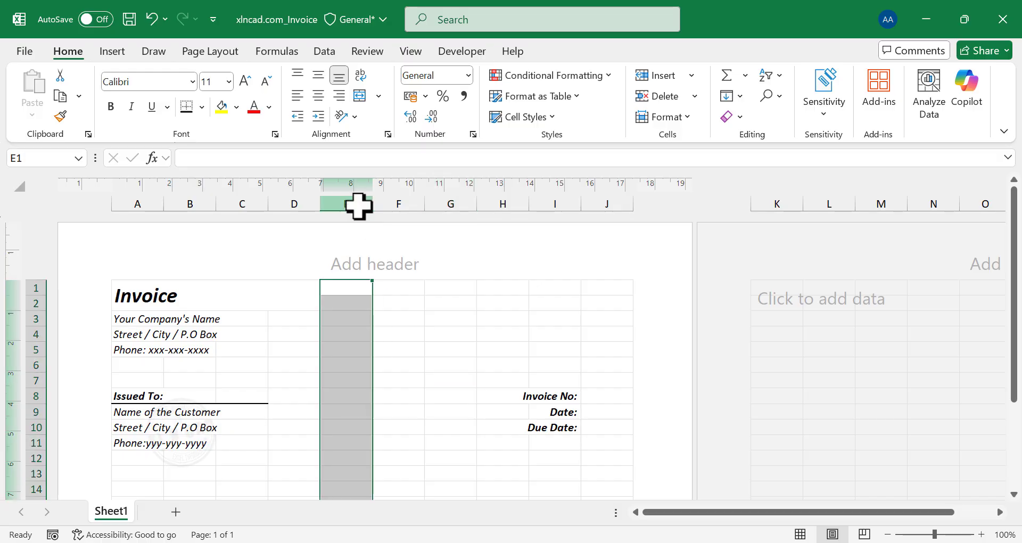
right_click(346, 299)
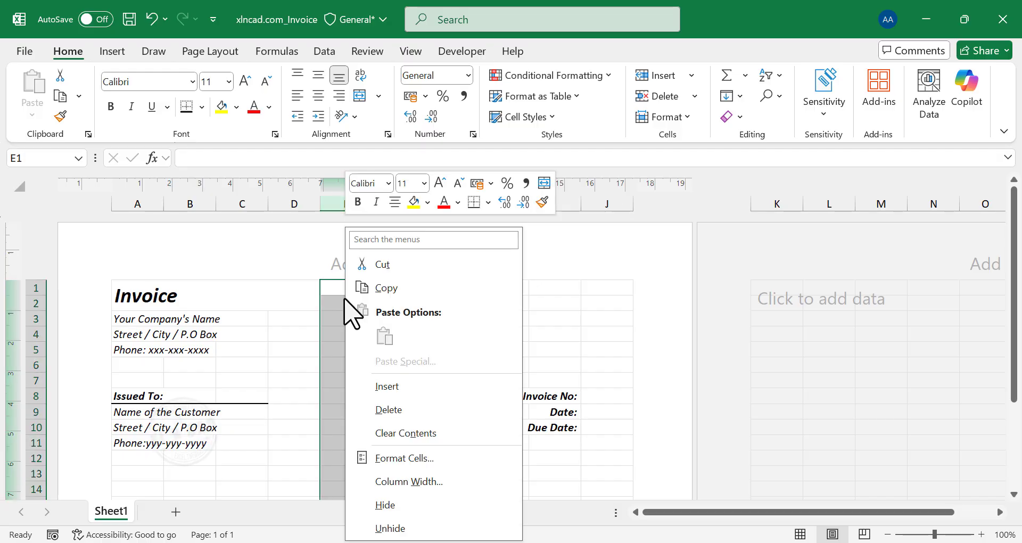
click(472, 481)
drag(466, 465, 483, 273)
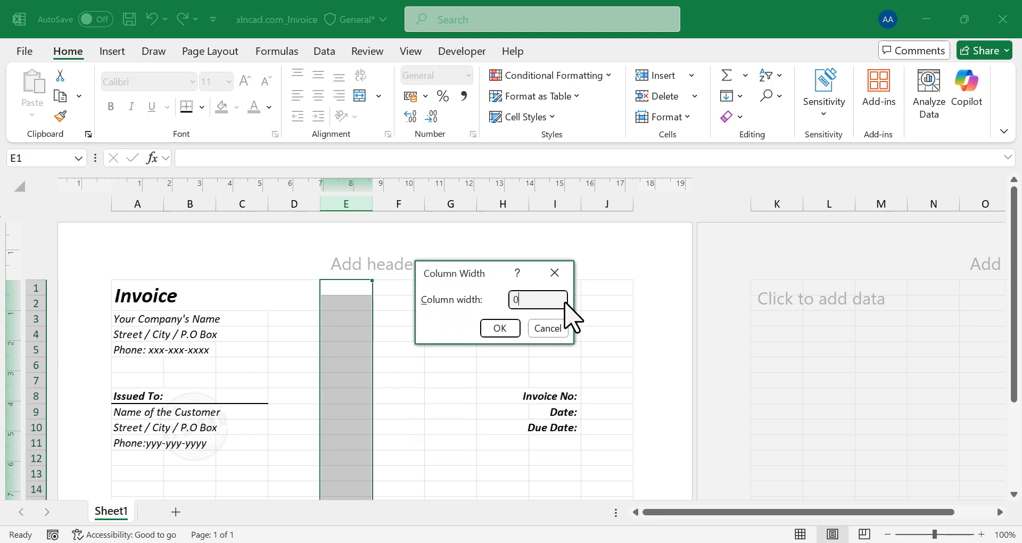
click(513, 328)
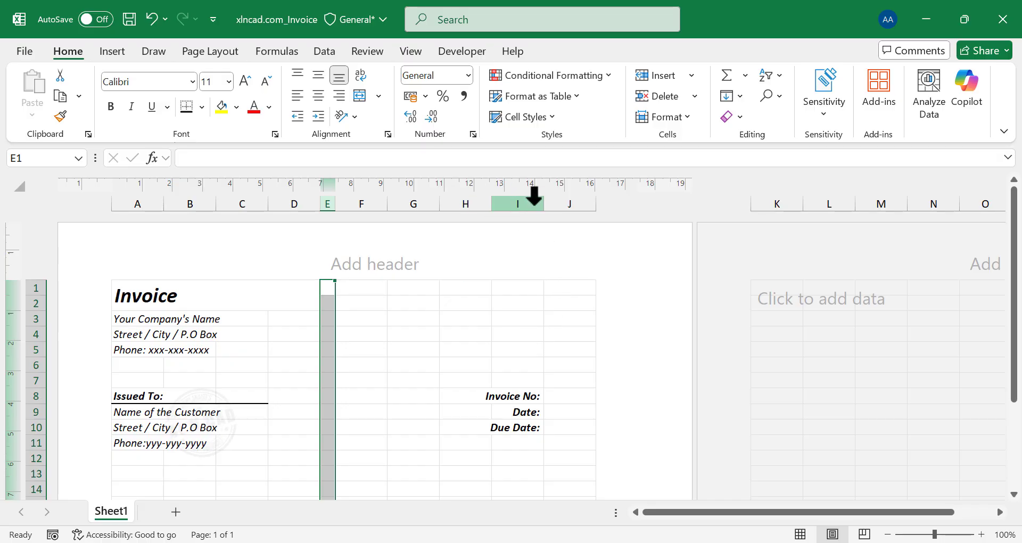
Set the width of columns H to J to 2 cm
drag(463, 196, 566, 199)
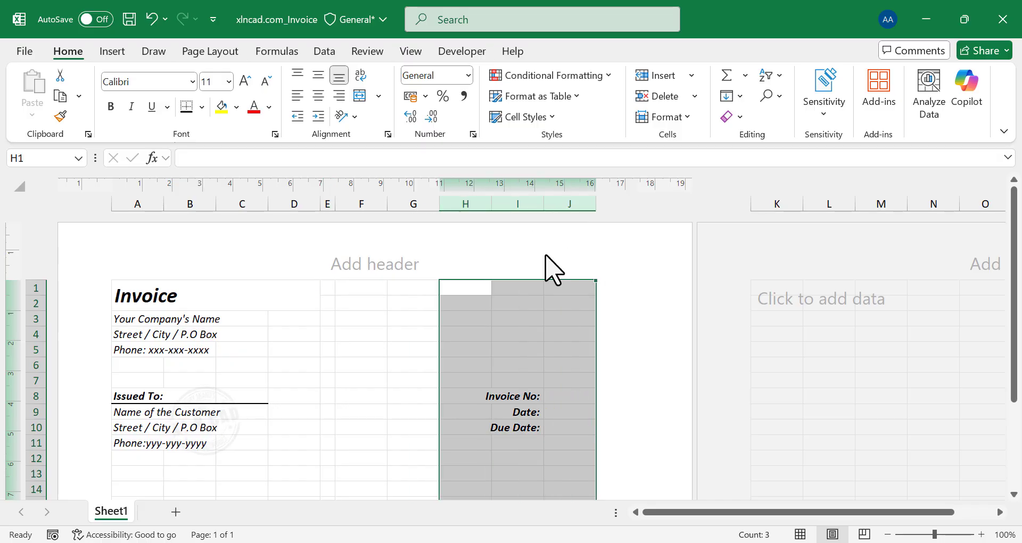
right_click(460, 319)
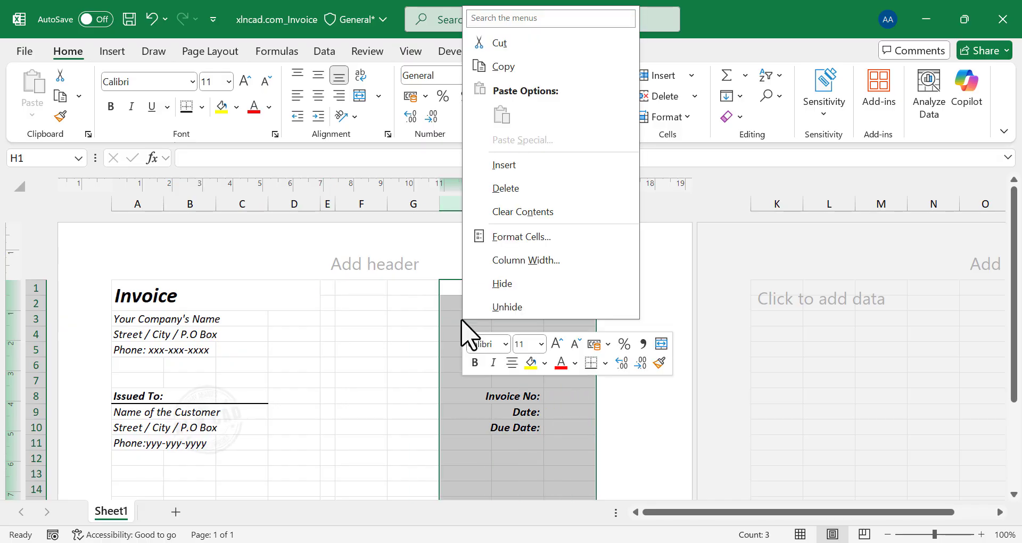
click(574, 261)
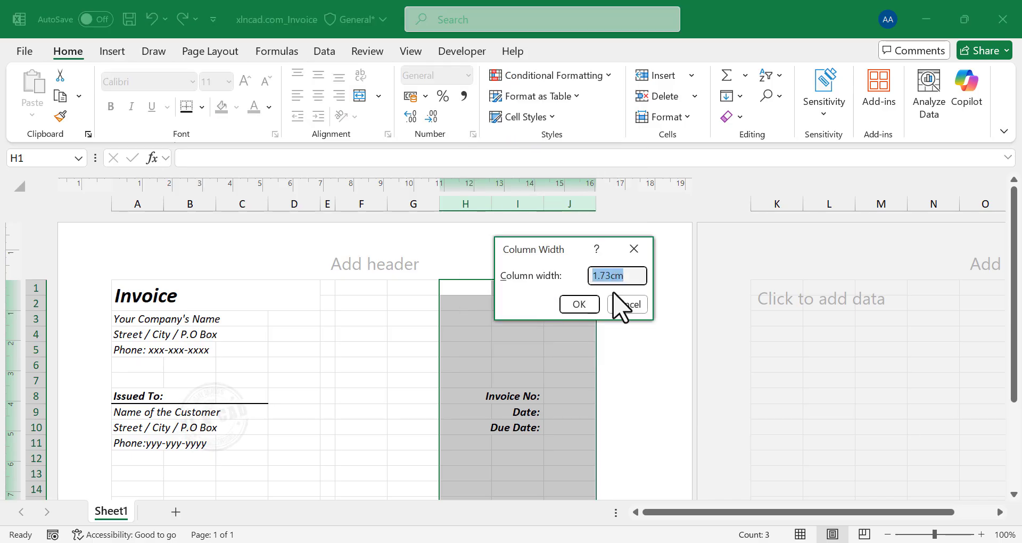
click(585, 306)
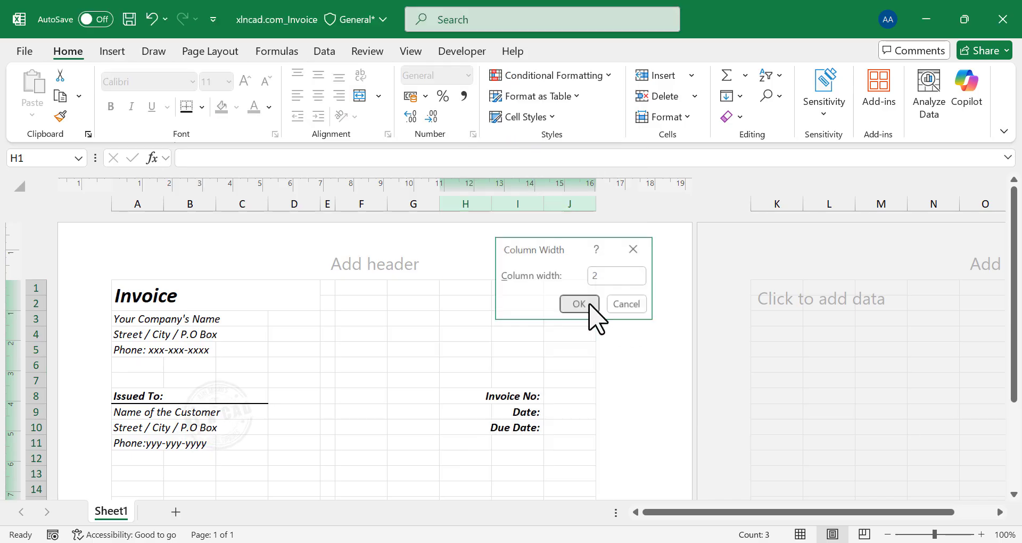
Enter the invoice number "XNC-1501" in J8 and the current date, 05-10-2025, in J9
click(589, 394)
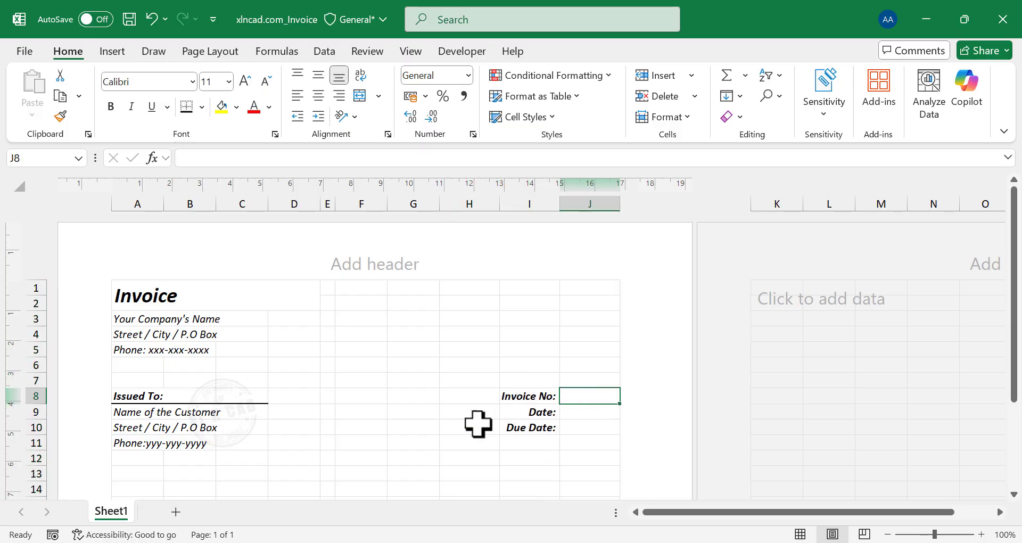
text(XNC-1501)
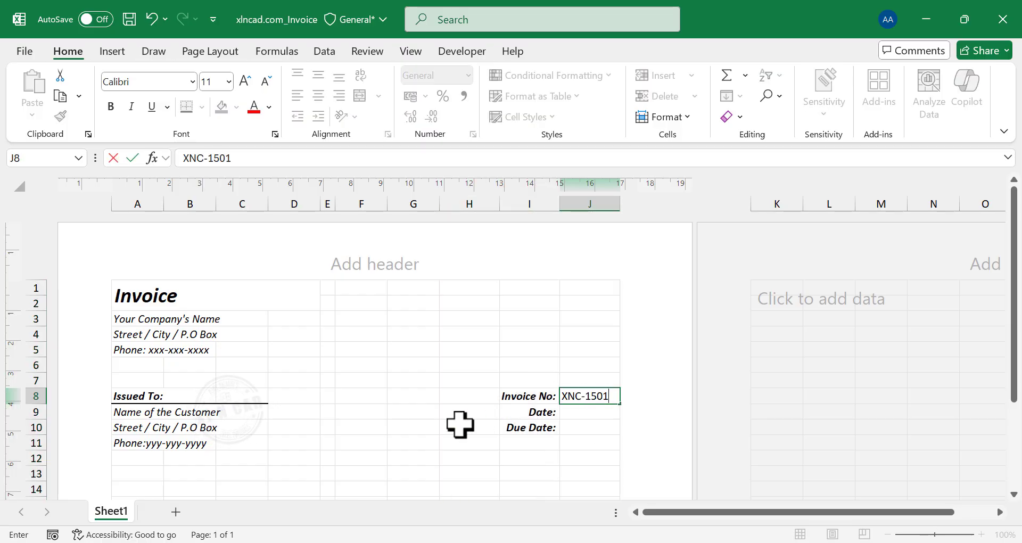
key(Return)
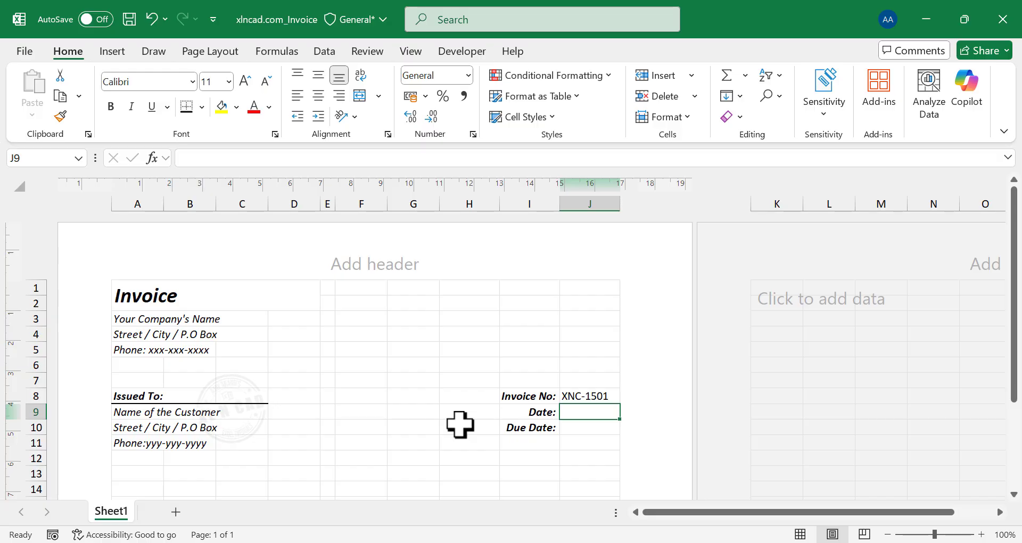
key(ctrl+semicolon)
key(Return)
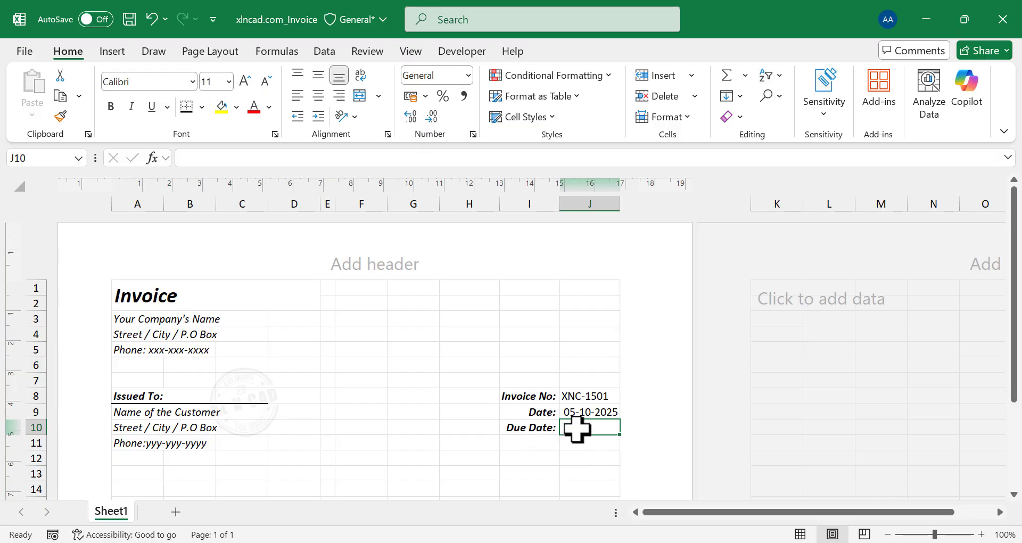
Enter a due date formula in J10 that adds days to the invoice date in J9, giving 20-10-2025
text(=)
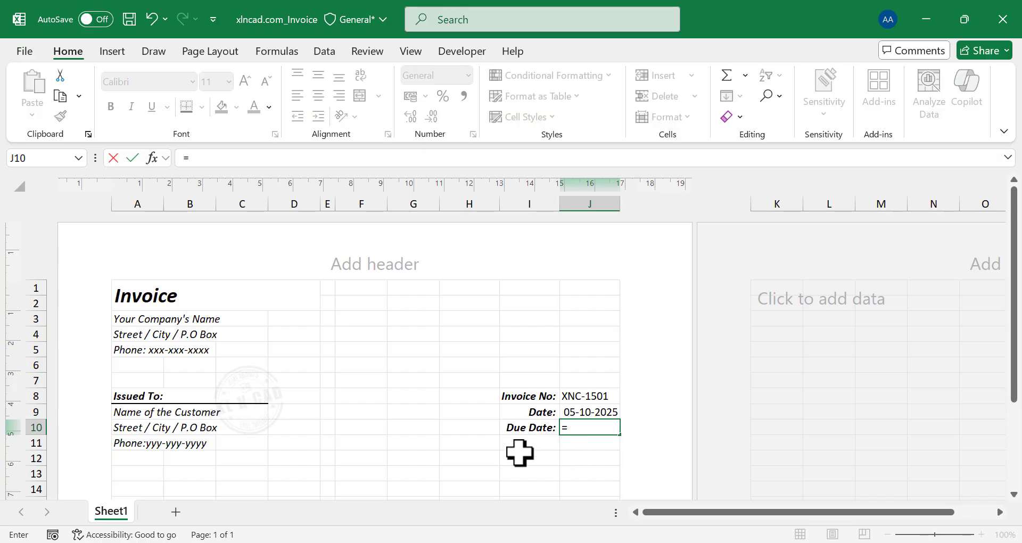
click(602, 411)
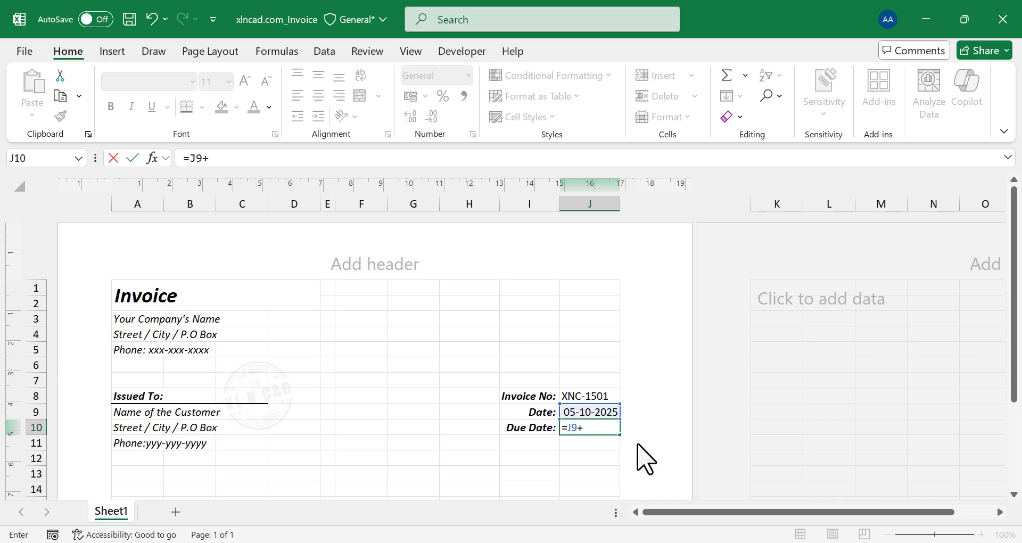
key(Return)
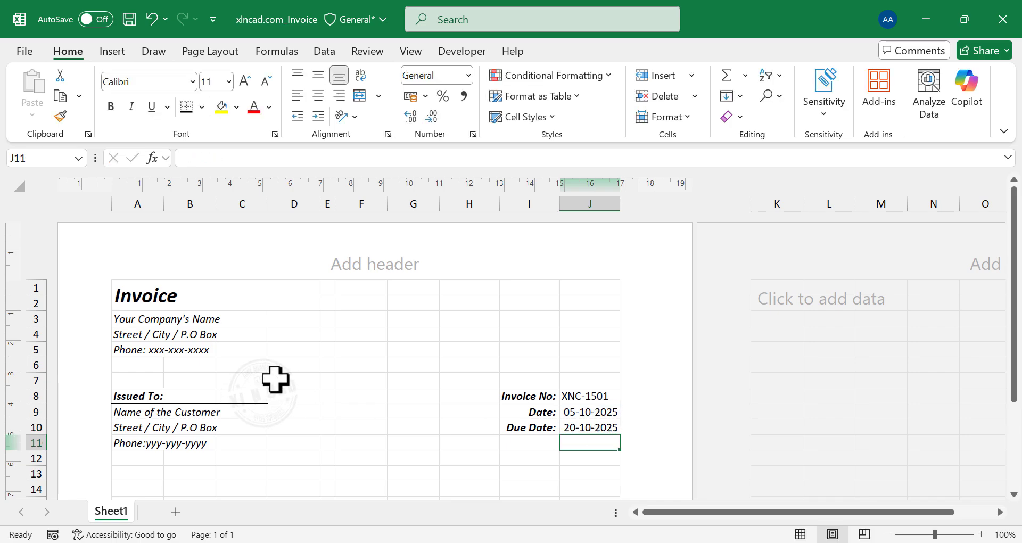
Enter the headers "S No." in A14 and "Item Description" in B14, merging and centring the latter across B14:G14
scroll(273, 384, down, 3)
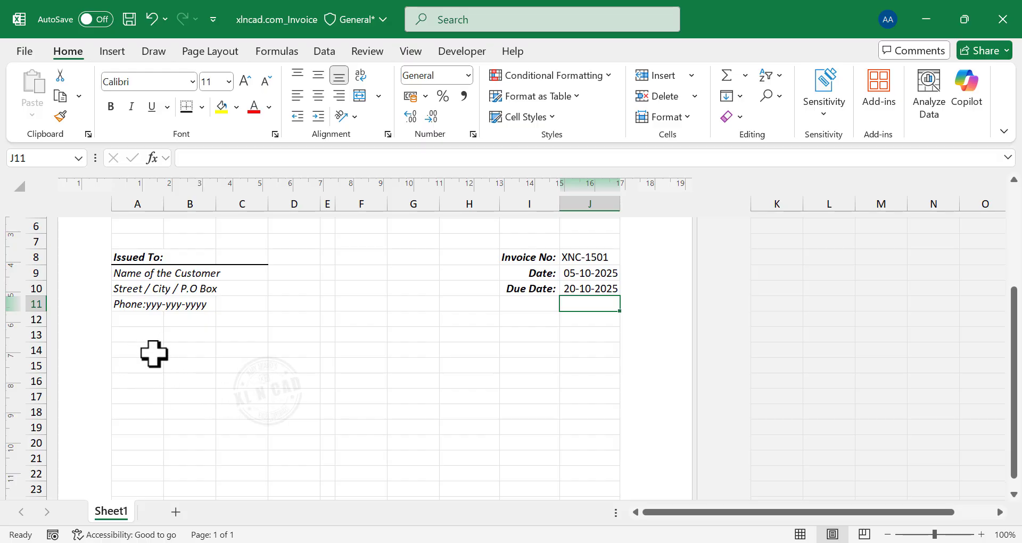
click(135, 351)
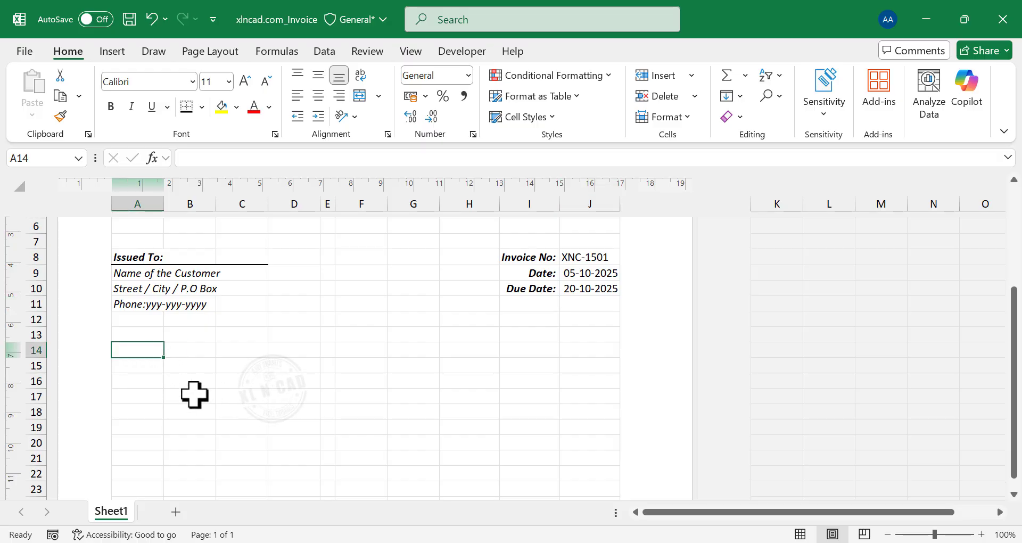
text(S N)
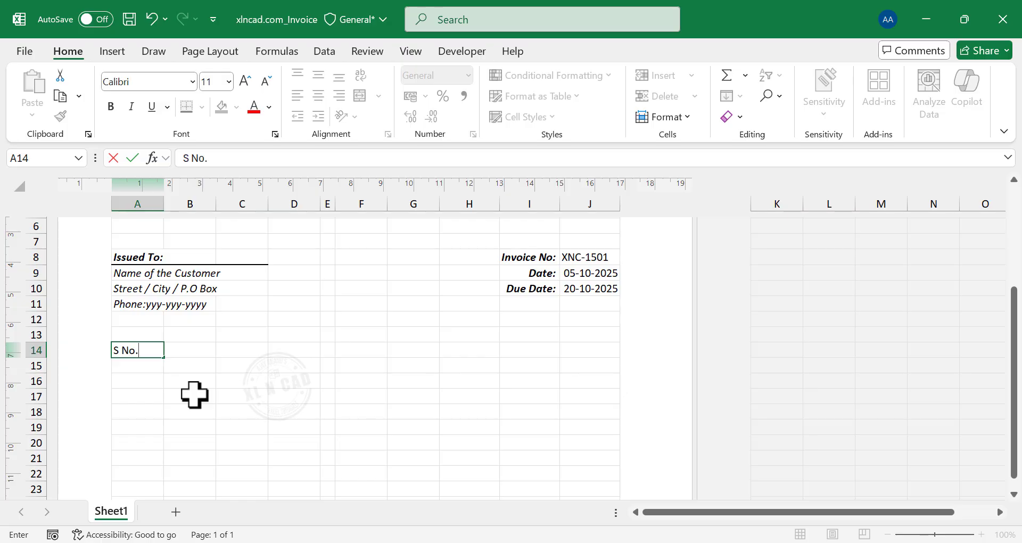
text(o.)
key(Tab)
text(Ite)
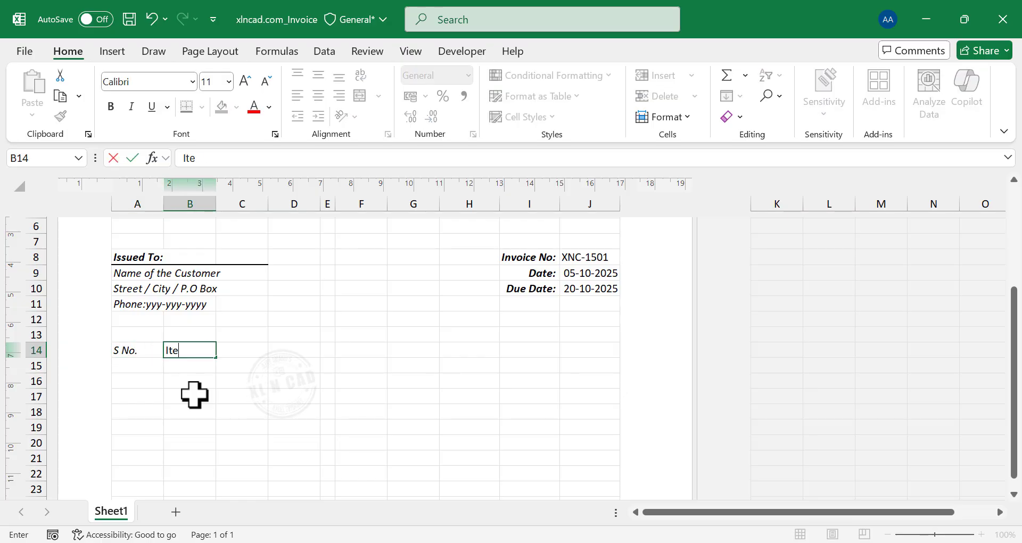
text(m Description)
key(Tab)
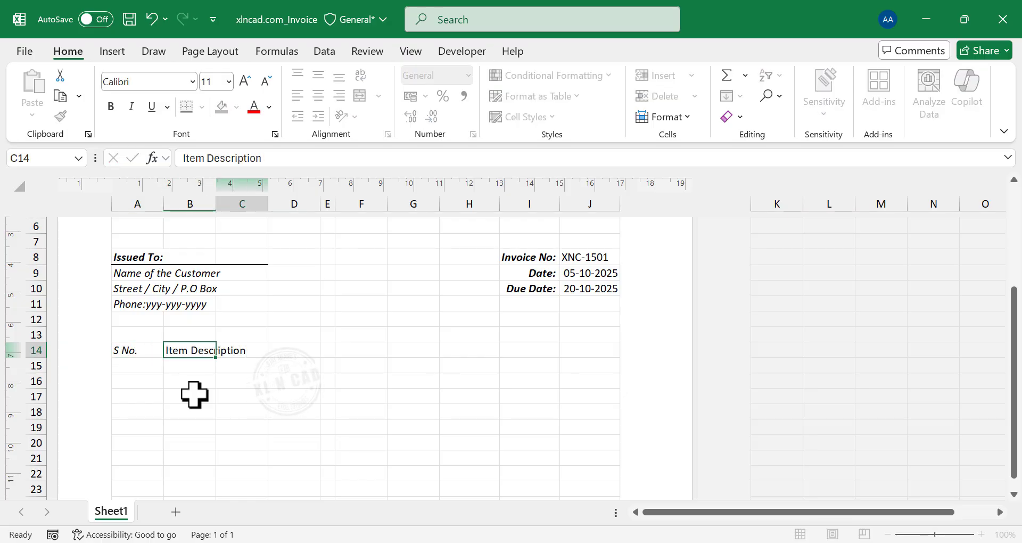
drag(194, 353, 402, 349)
click(360, 97)
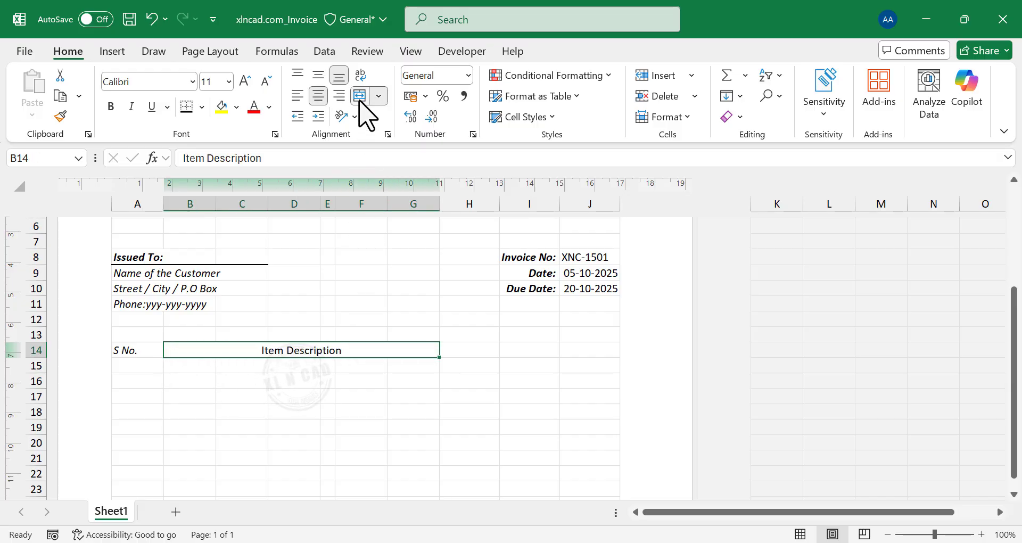
Enter the item table headers "Units" in H14, "Price" in I14 and "Amount" in J14
click(462, 349)
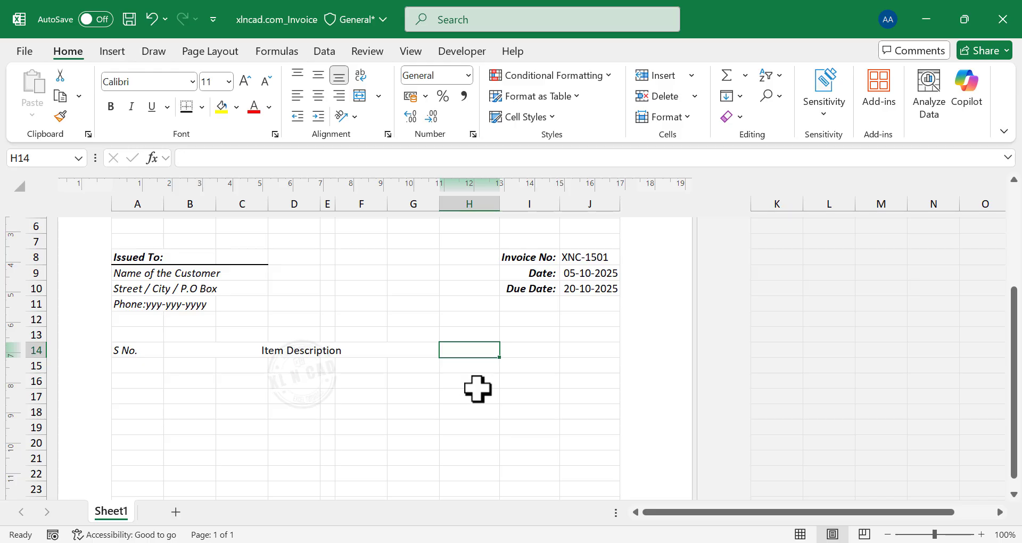
text(Units)
key(Tab)
text(P)
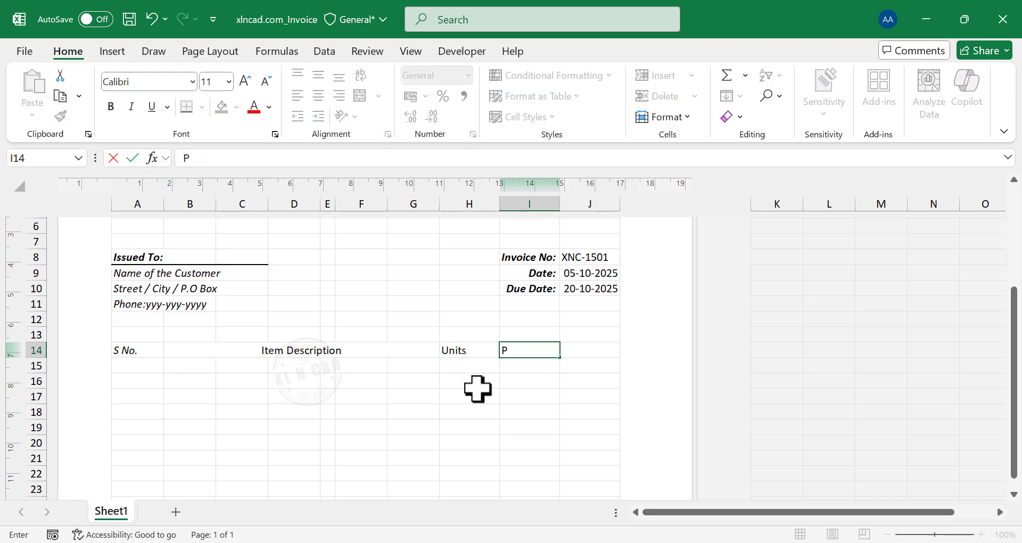
key(Tab)
text(Amou)
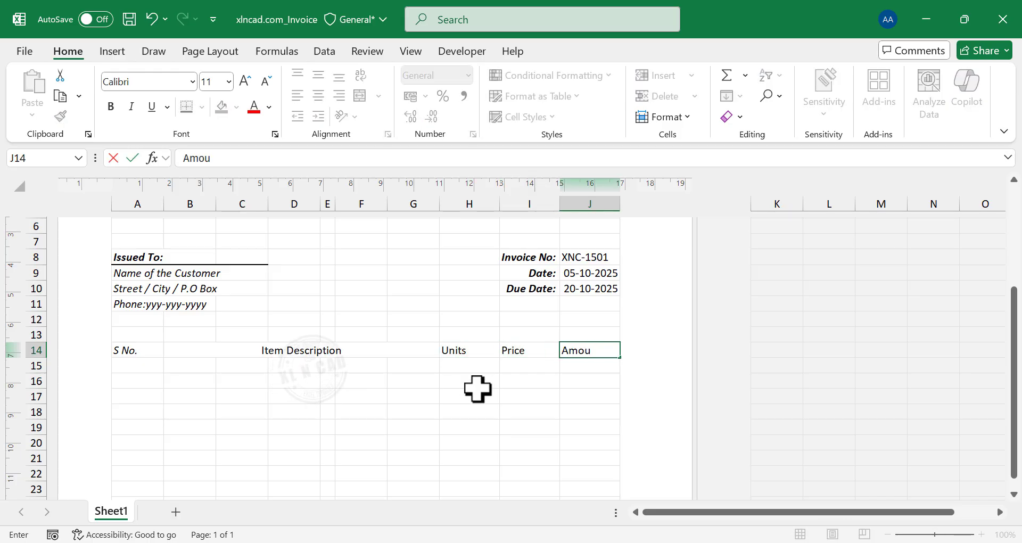
text(nt)
key(Return)
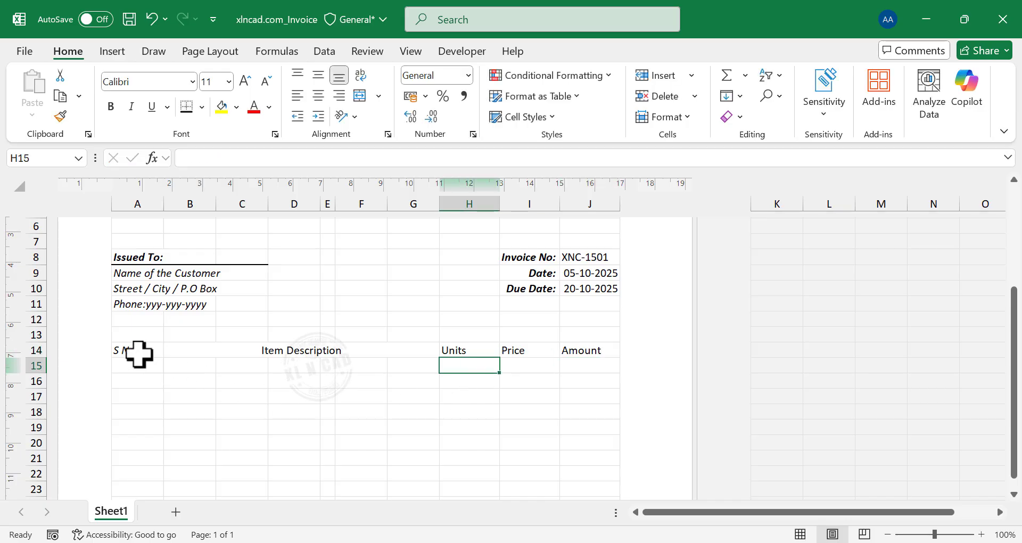
Format the header row A14:J14 as bold italic and centred, with a light orange fill
drag(138, 352, 577, 347)
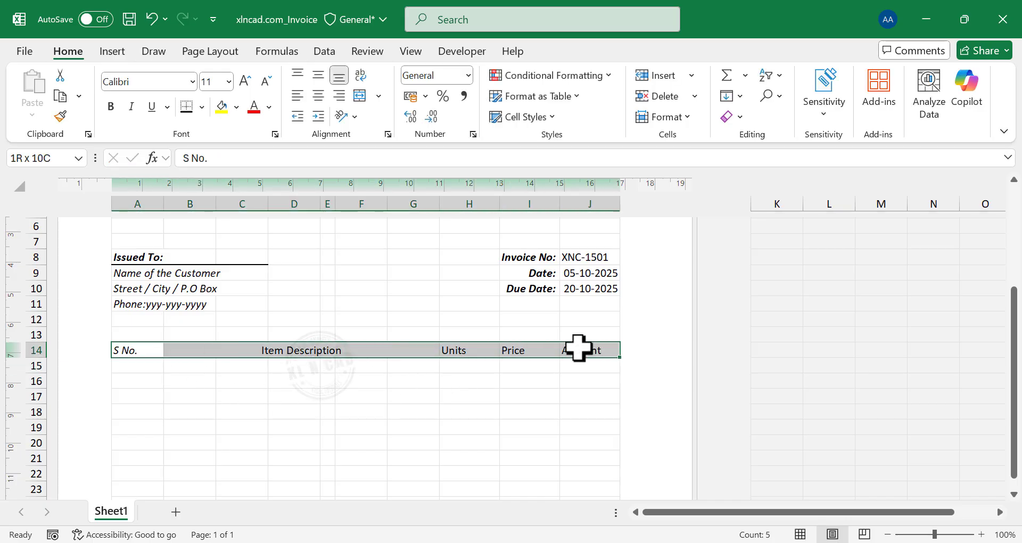
click(111, 106)
click(131, 107)
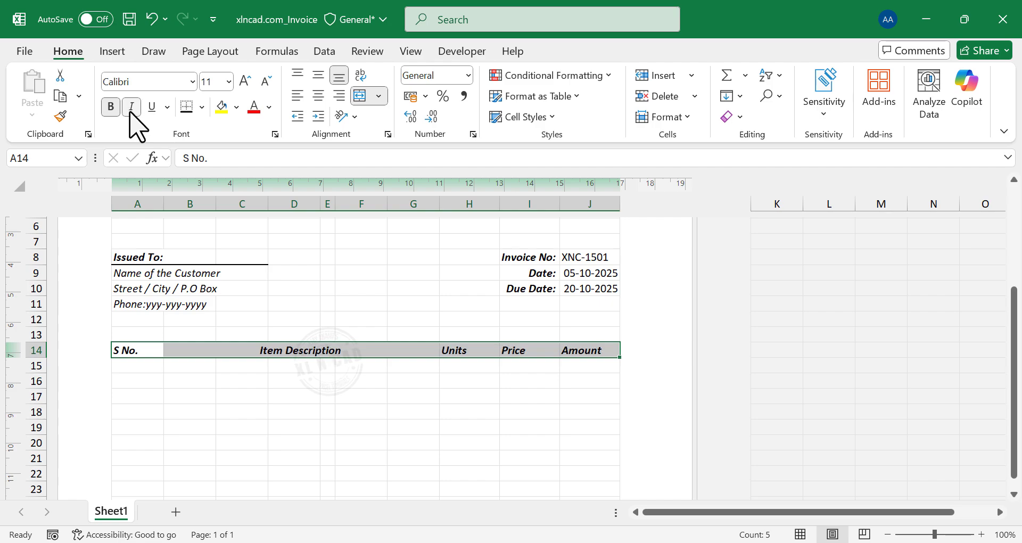
click(237, 107)
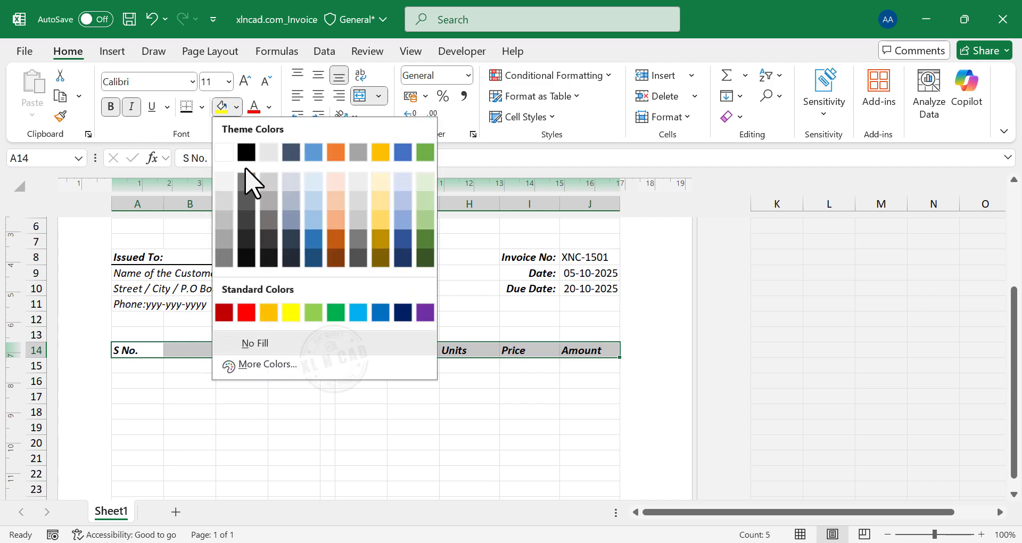
click(343, 192)
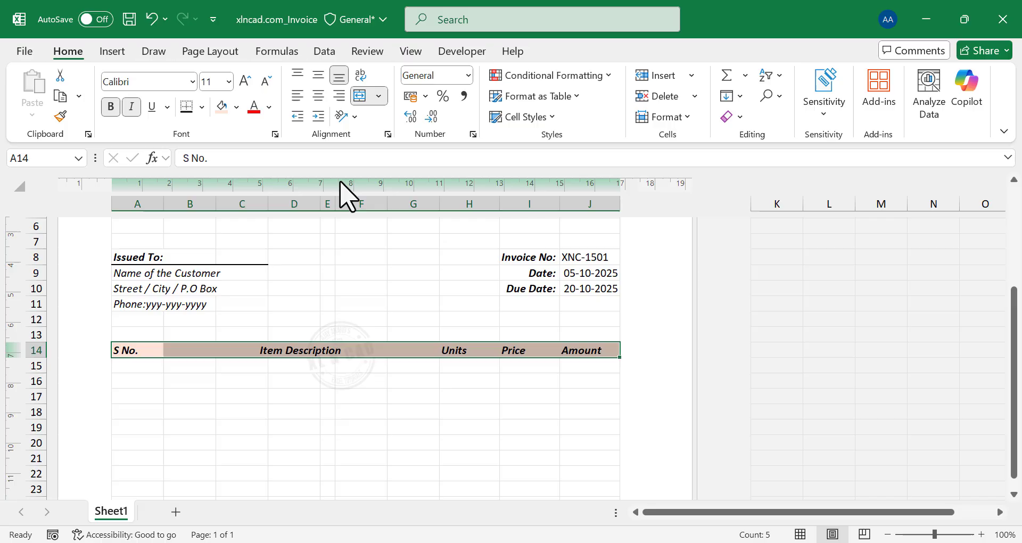
click(318, 96)
Apply all borders to the item table body A15:J26
scroll(411, 397, down, 2)
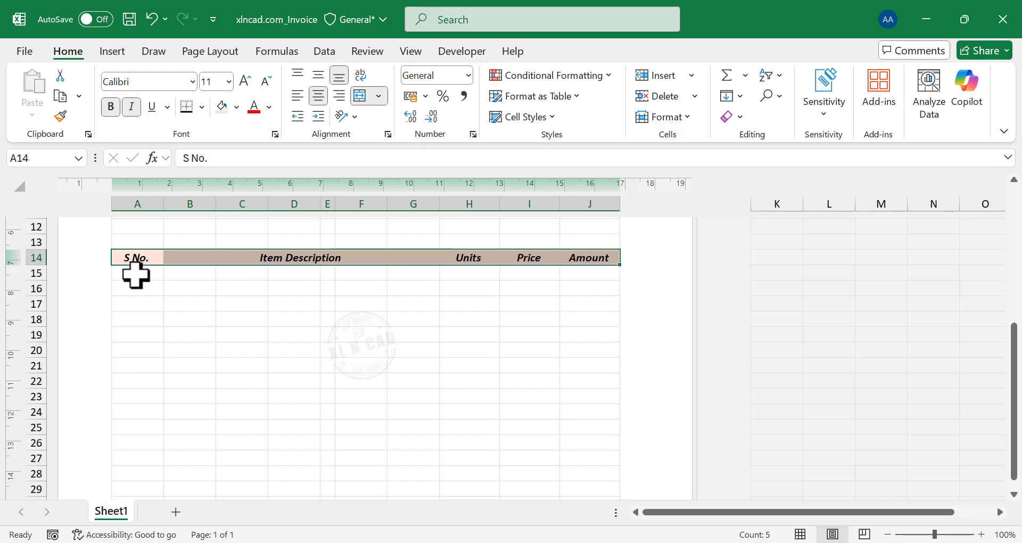
drag(137, 273, 596, 441)
click(202, 107)
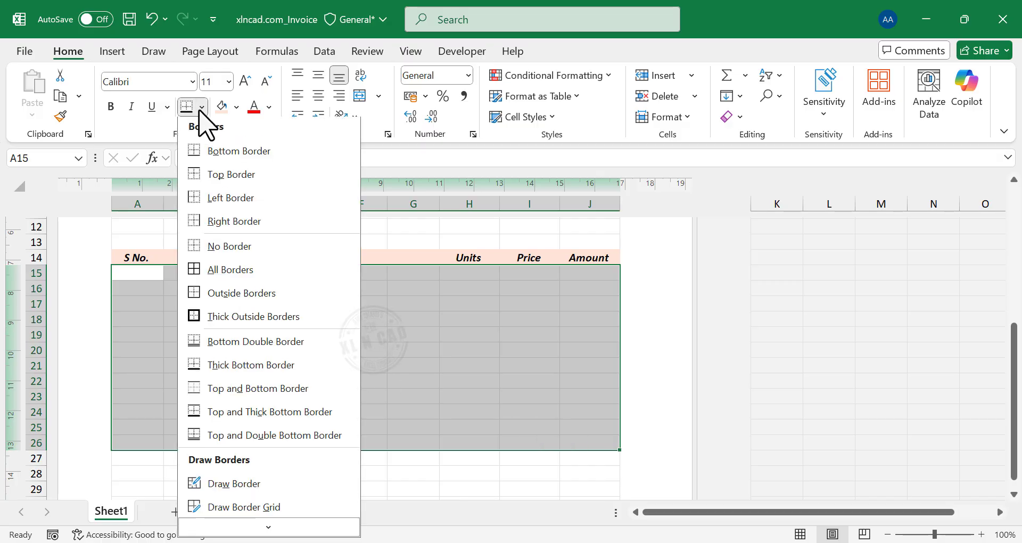
click(285, 275)
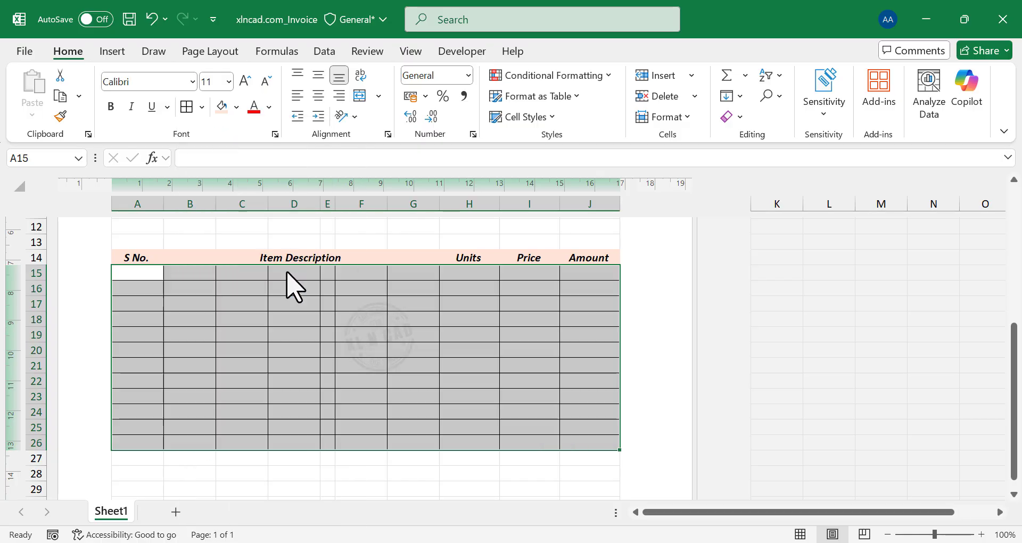
Merge and centre B15:G15 and fill the merged format down to row 26
drag(186, 274, 390, 272)
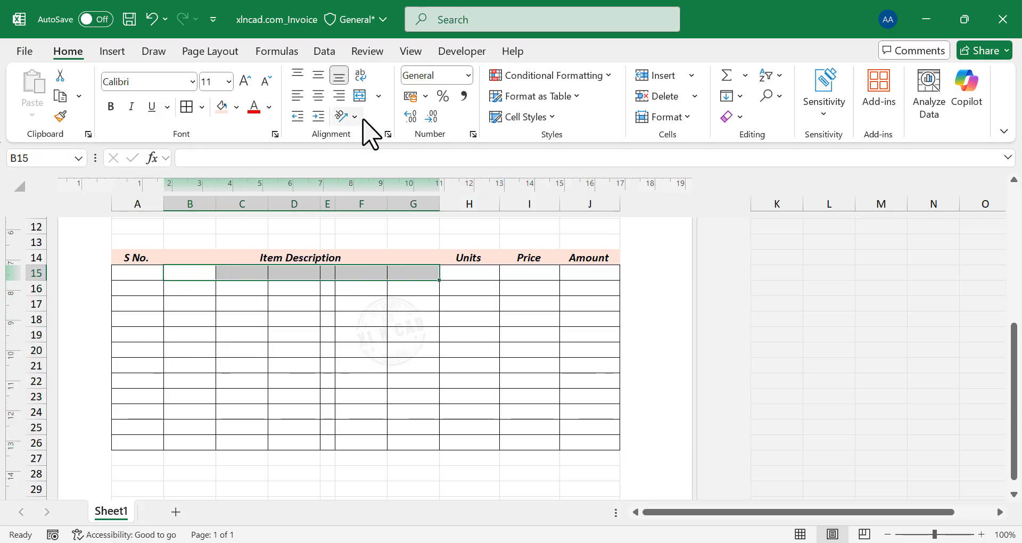
click(360, 96)
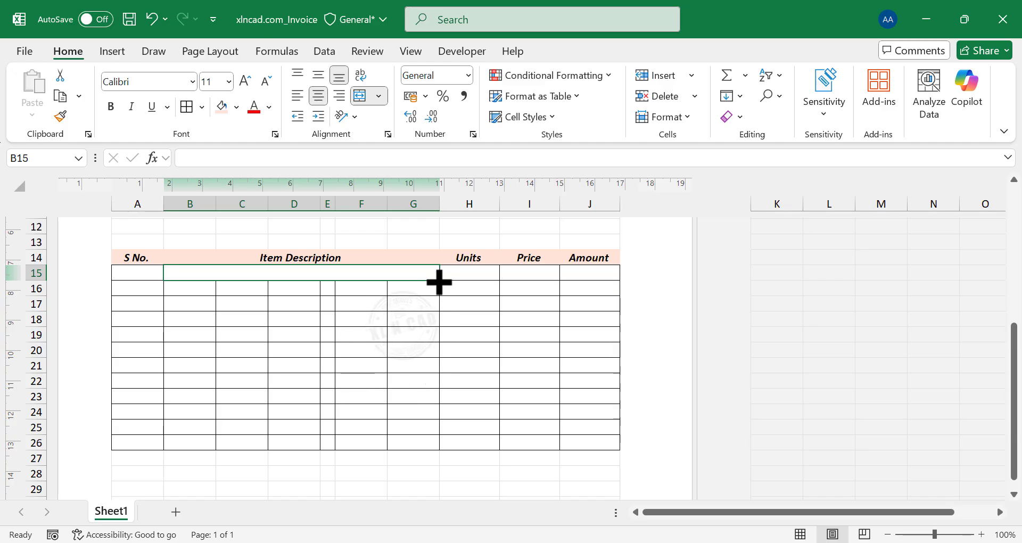
drag(439, 280, 438, 447)
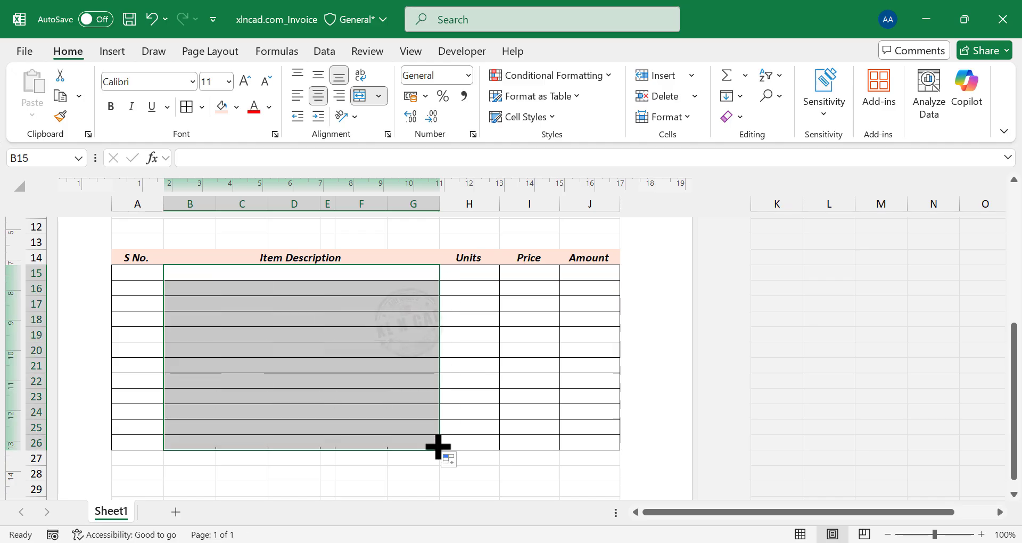
Apply a top and thick bottom border to the header row A14:J14
drag(144, 256, 586, 258)
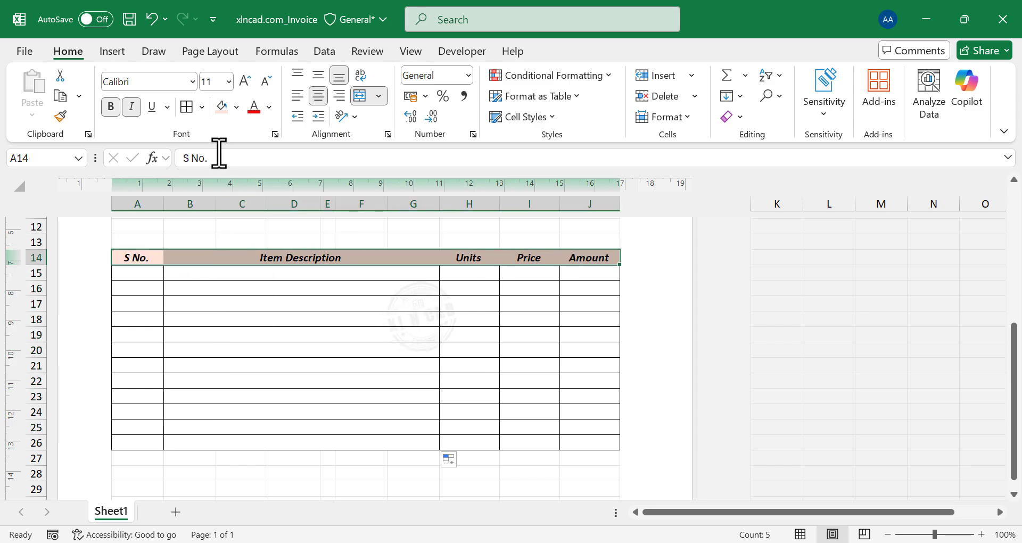
click(202, 107)
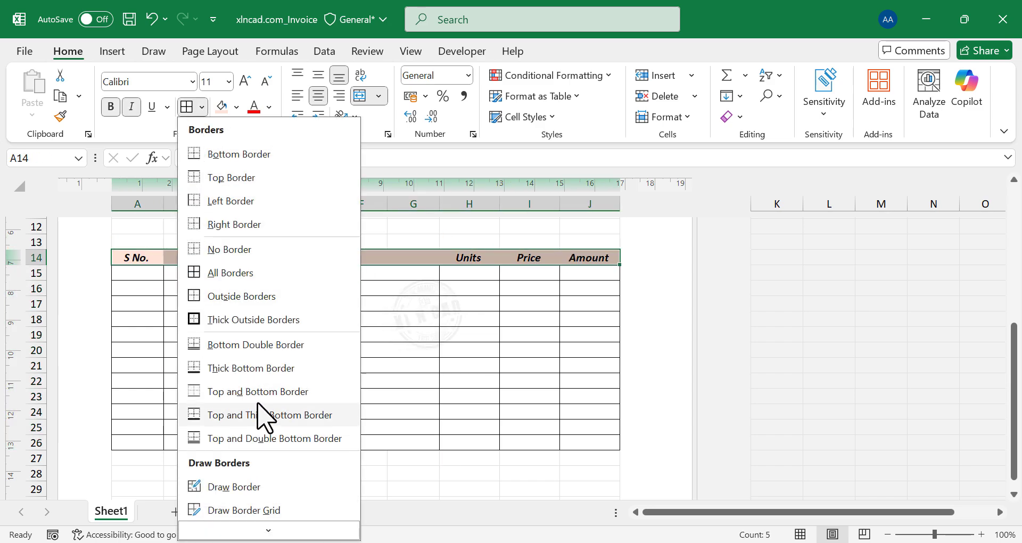
click(297, 415)
drag(152, 277, 238, 440)
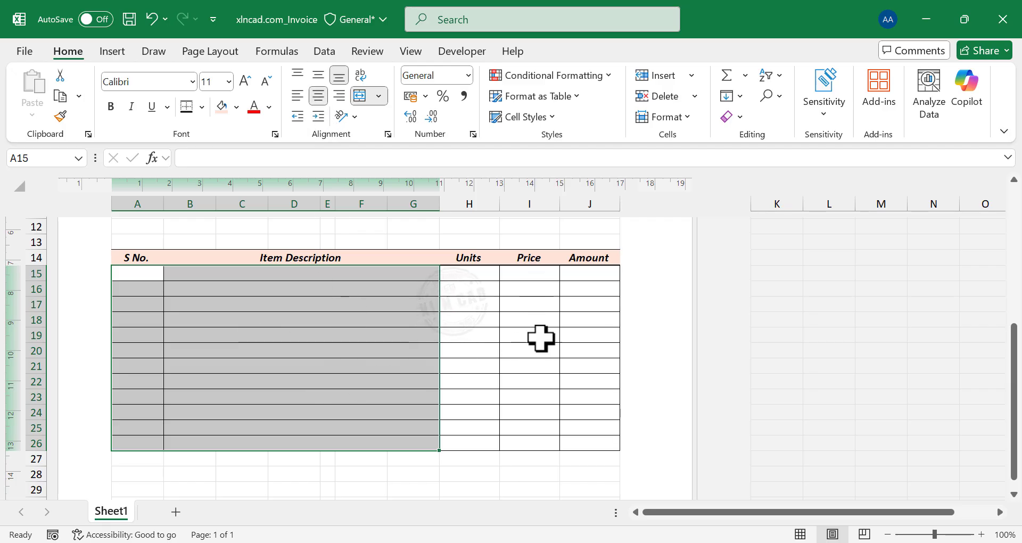
Enter the labels "Sub Total", "GST (18%)" and "Grand Total" in I27:I29 below the item table
click(556, 459)
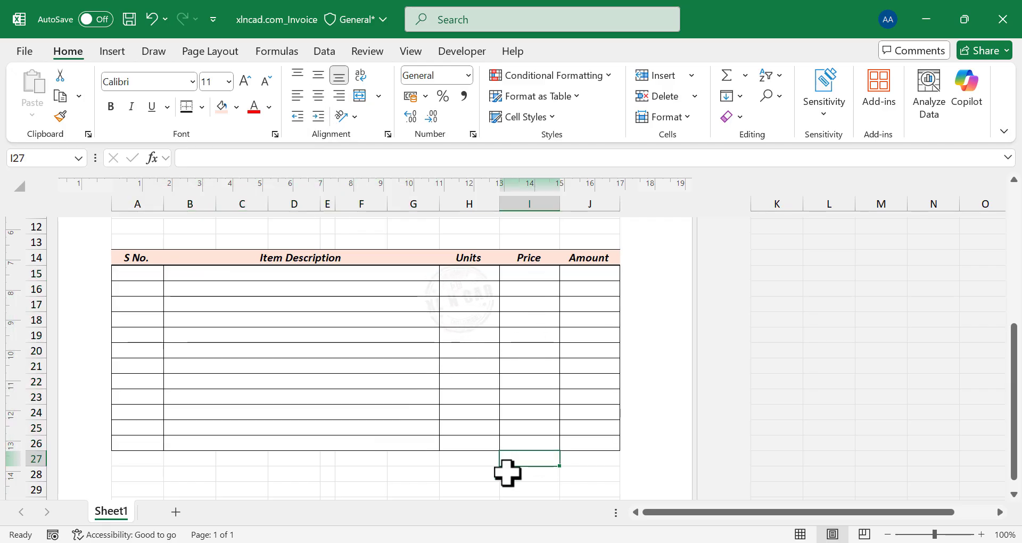
text(Sub T)
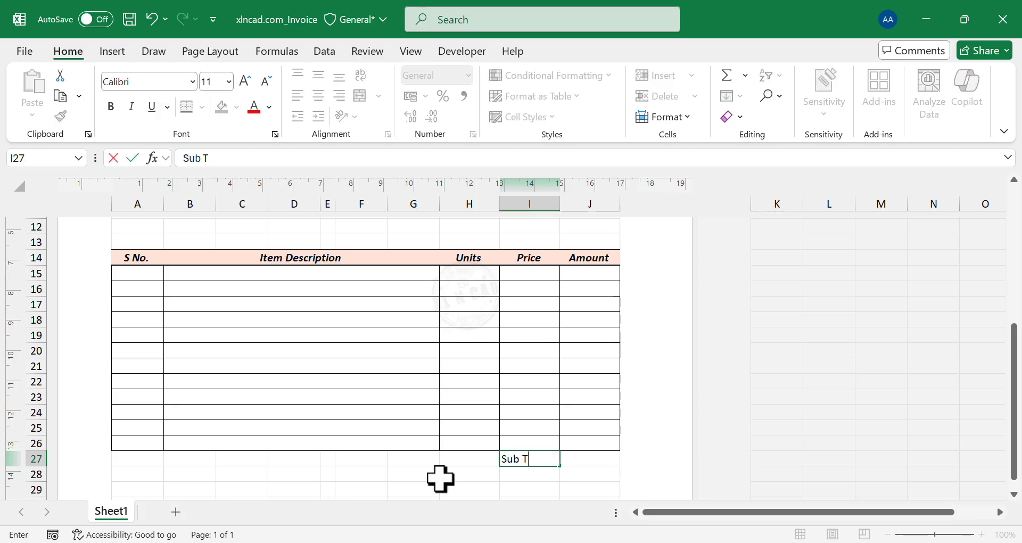
text(otal)
key(Return)
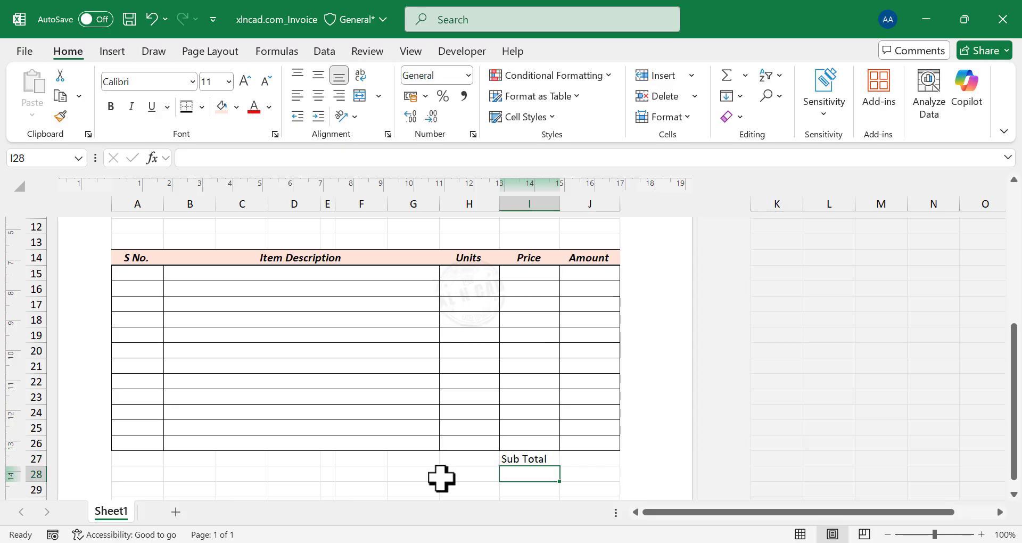
click(1013, 494)
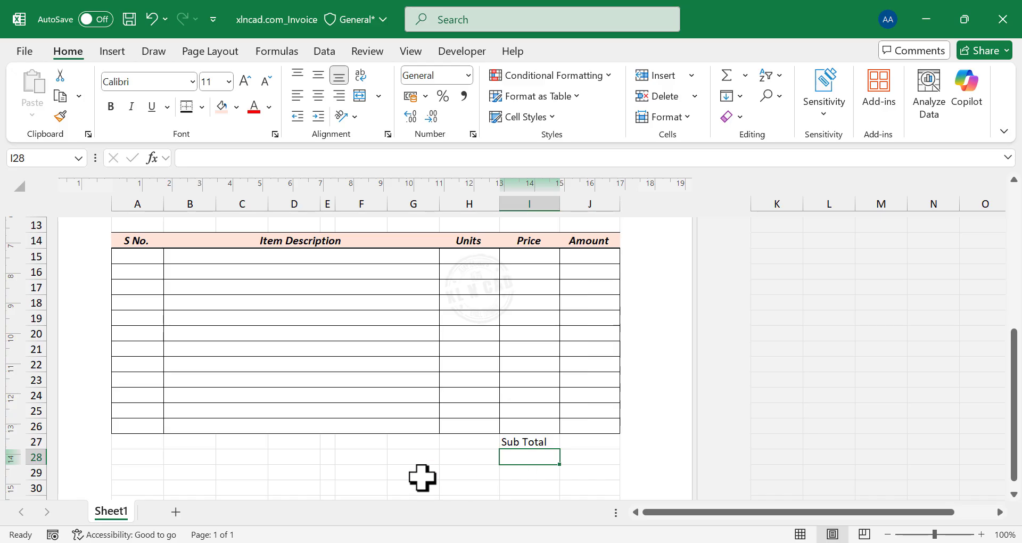
text(GST)
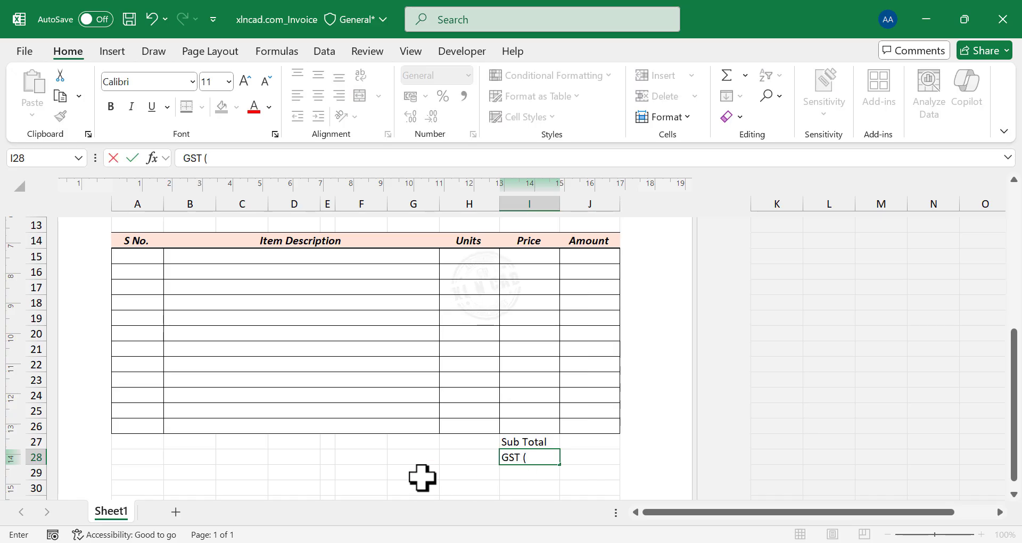
text( (18%))
key(Return)
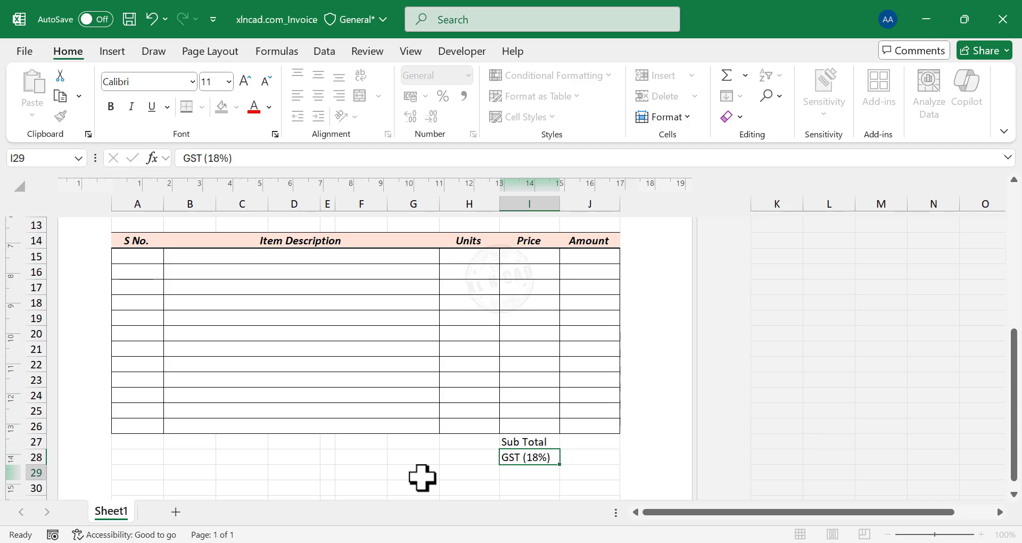
text(G)
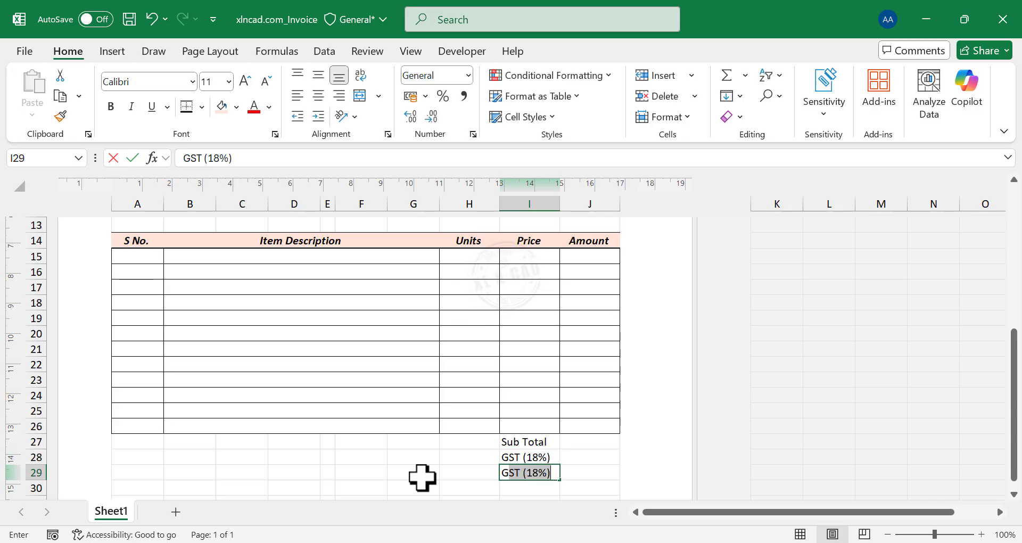
text(rand Total)
key(Return)
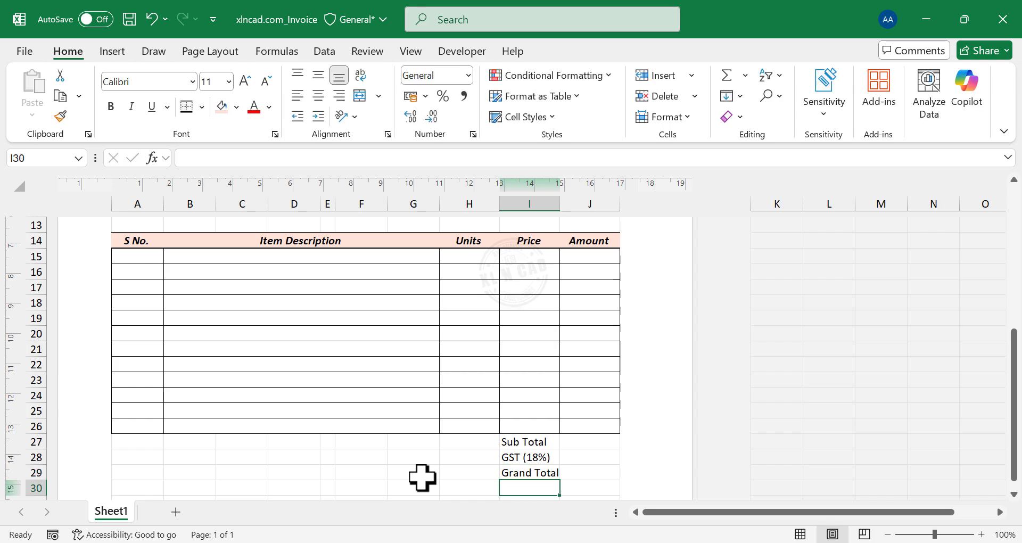
Right-align the total labels in I27:I29 and make them bold italic
drag(543, 442, 538, 473)
click(339, 96)
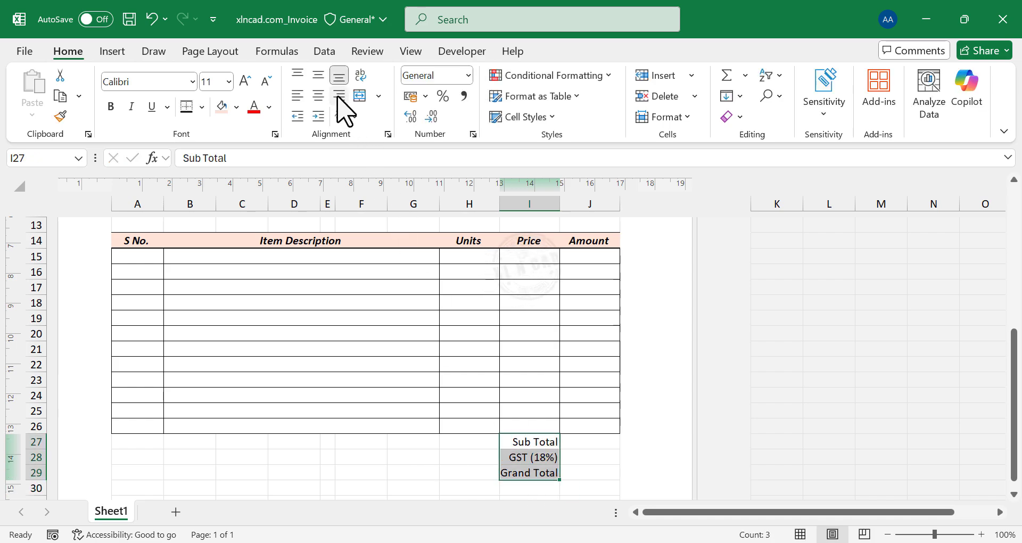
click(111, 106)
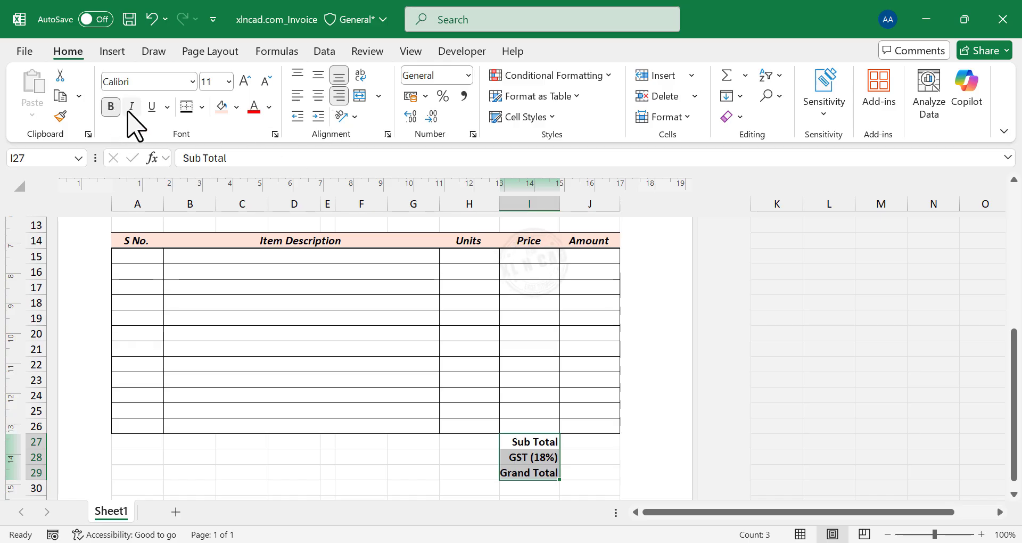
click(131, 106)
Add a thick bottom border to H28:J28 in the GST row
drag(456, 457, 583, 456)
click(202, 107)
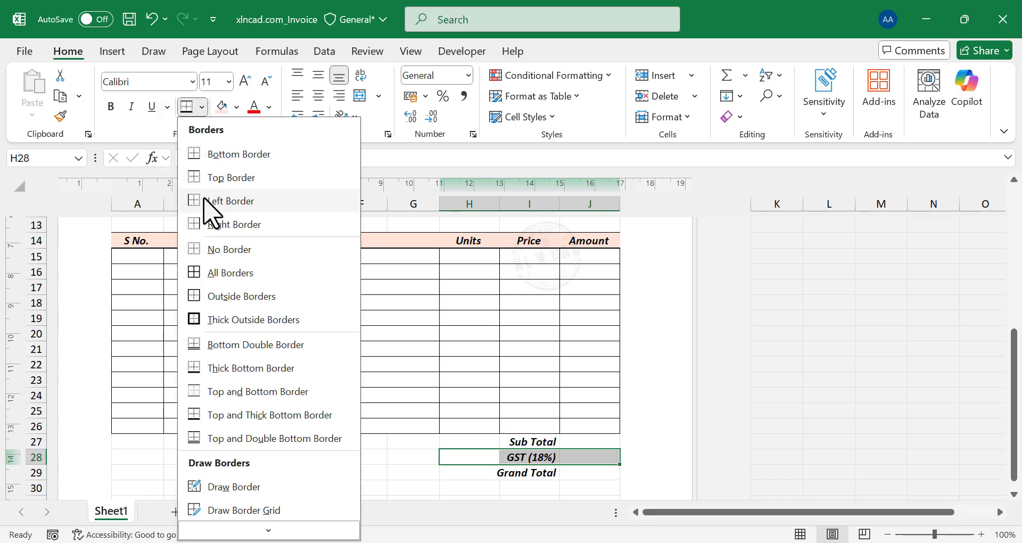
click(301, 370)
Enter the heading "Terms & Conditions" in A42 and make it bold italic
scroll(232, 392, down, 8)
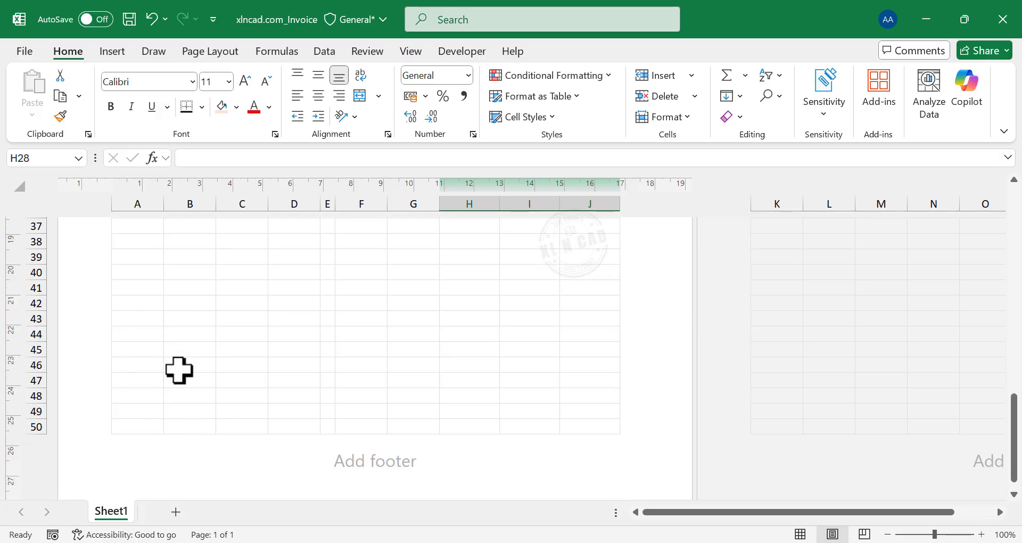
click(151, 303)
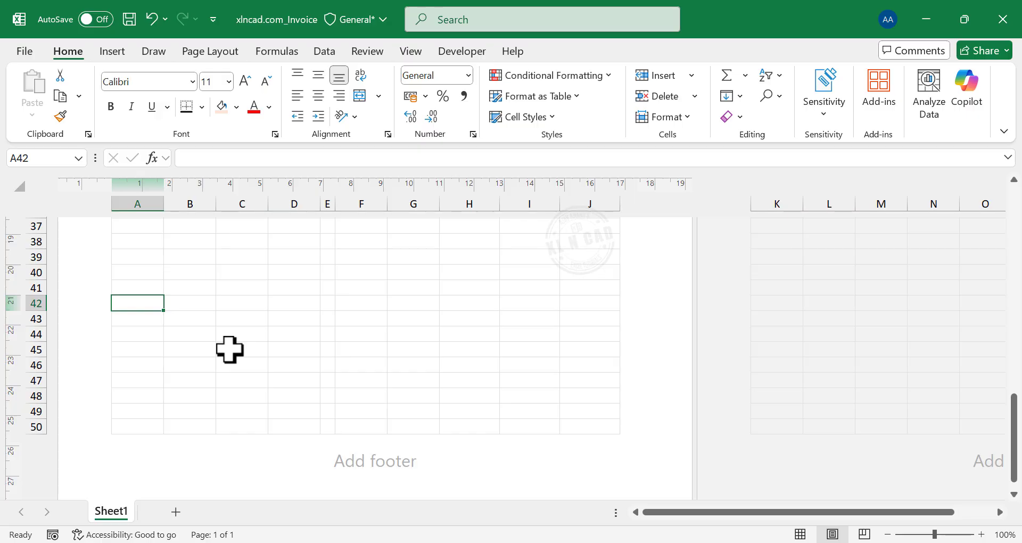
text(Terms & Conditions)
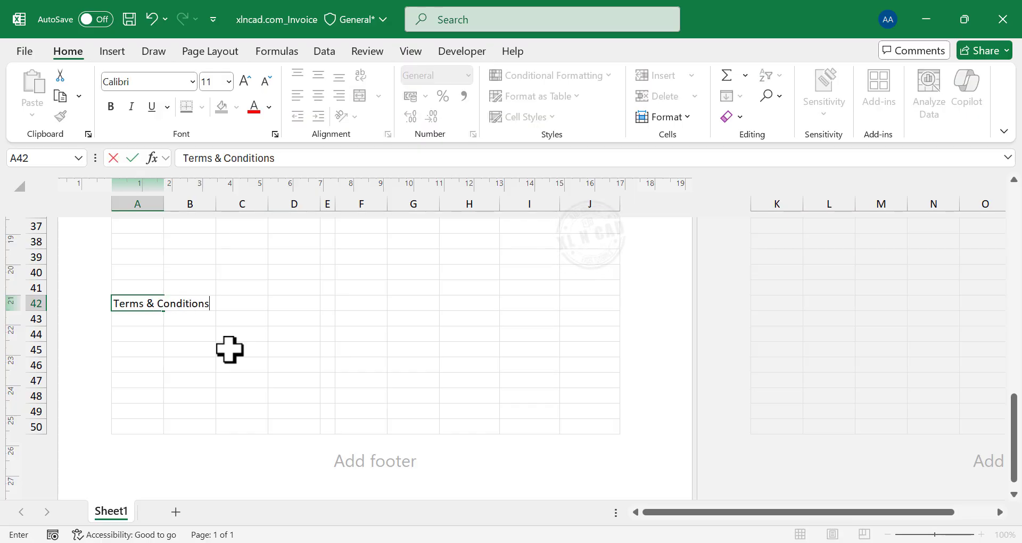
key(Return)
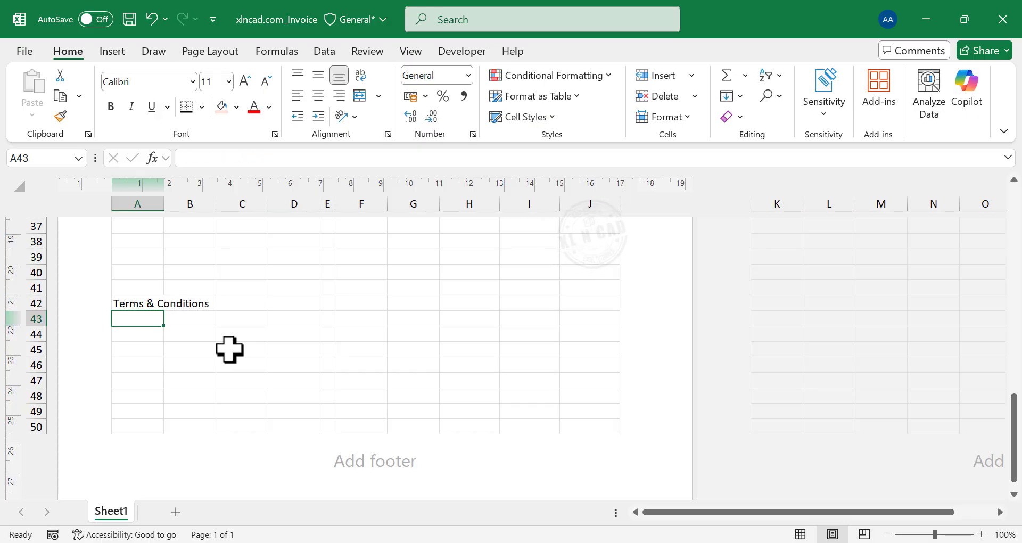
click(145, 302)
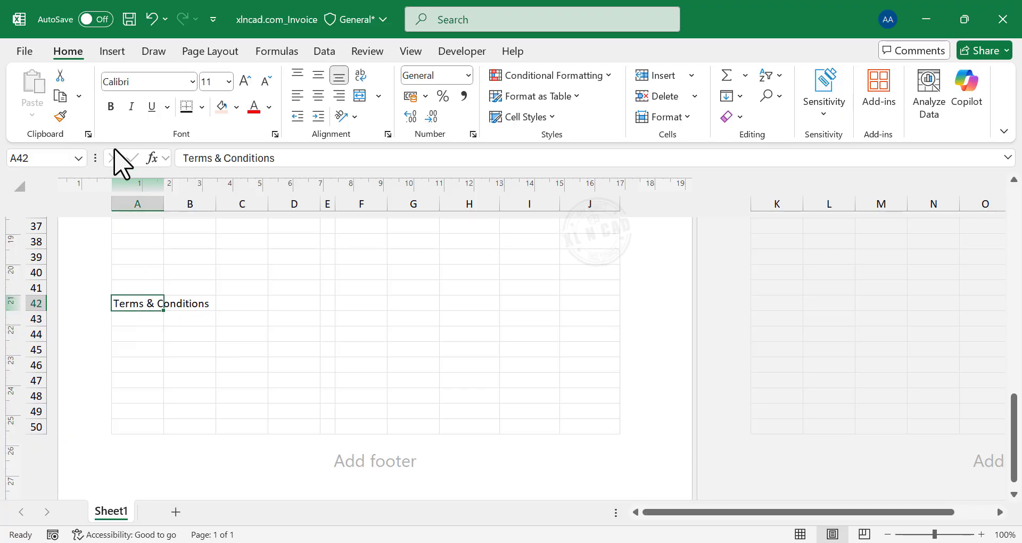
click(111, 107)
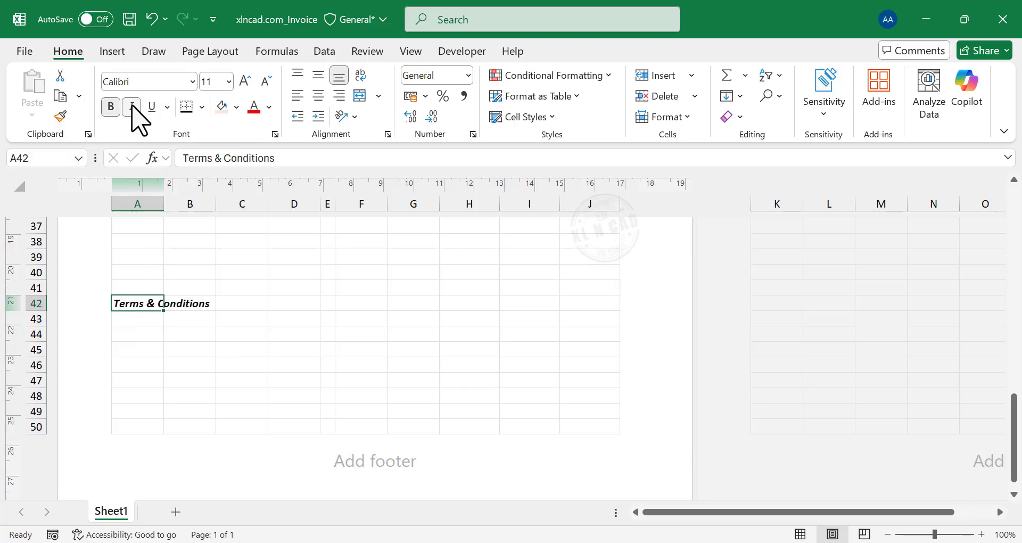
Add a thick bottom border to A42:C42 under the "Terms & Conditions" heading
drag(160, 303, 251, 303)
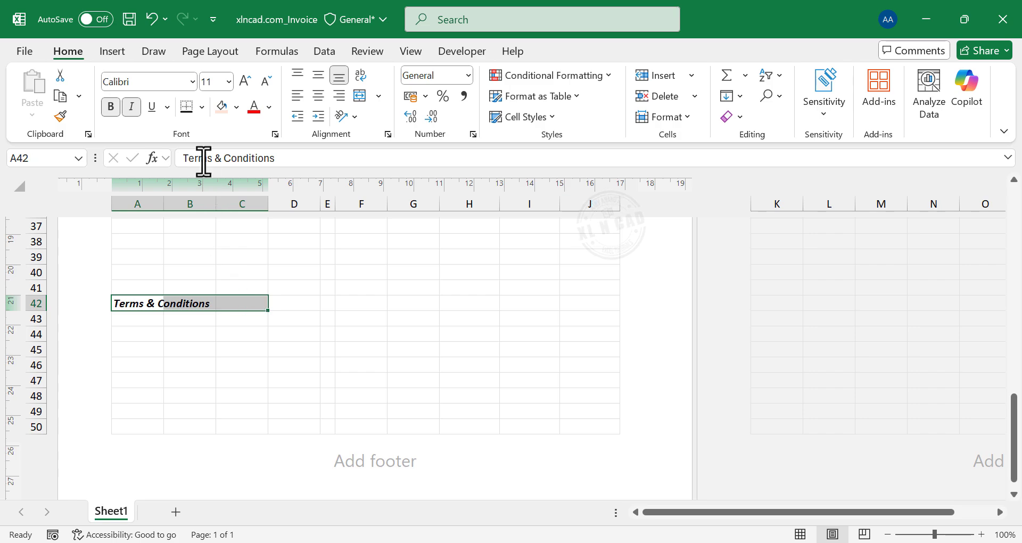
click(201, 107)
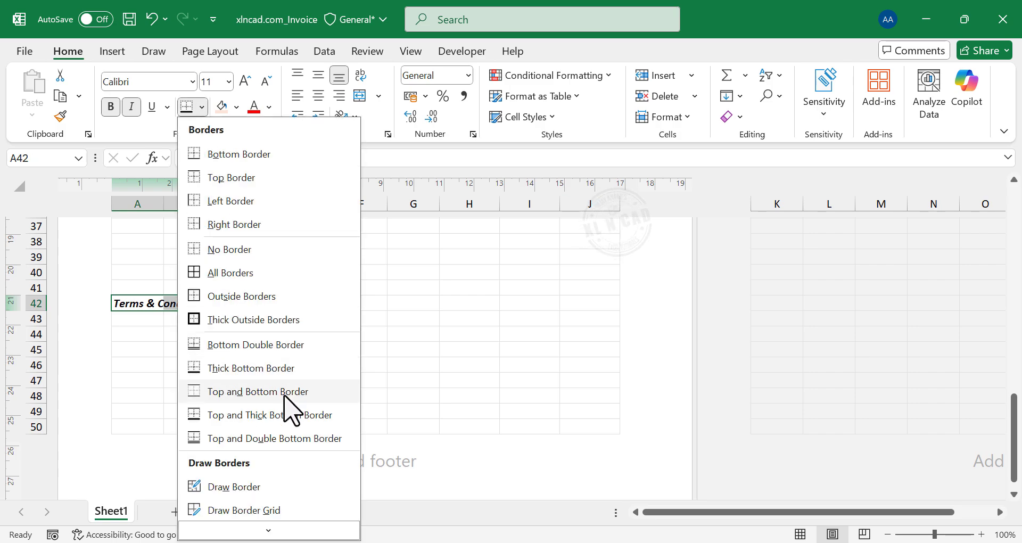
click(296, 369)
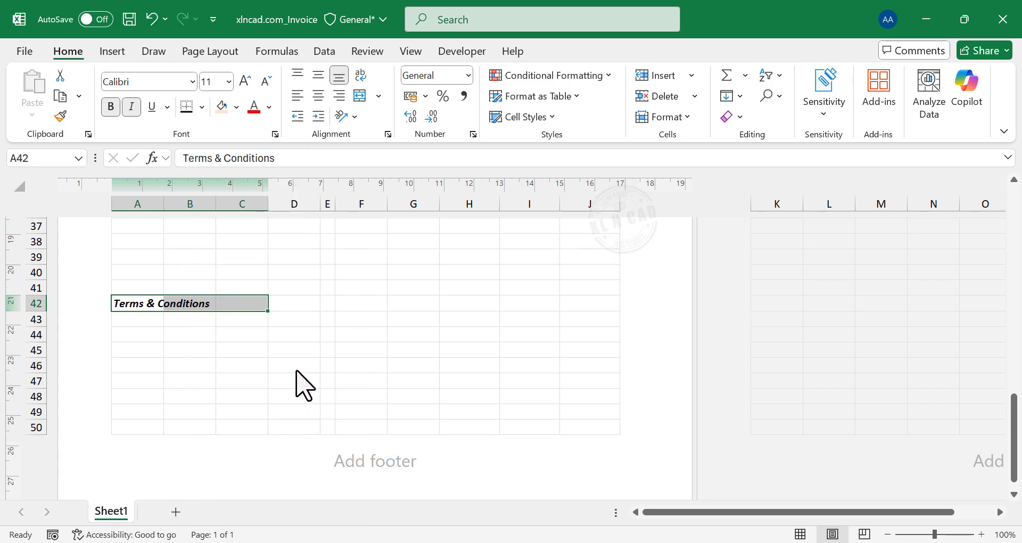
Enter the term "Payment is due within 15 days from the Invoice Date" in A43
click(148, 321)
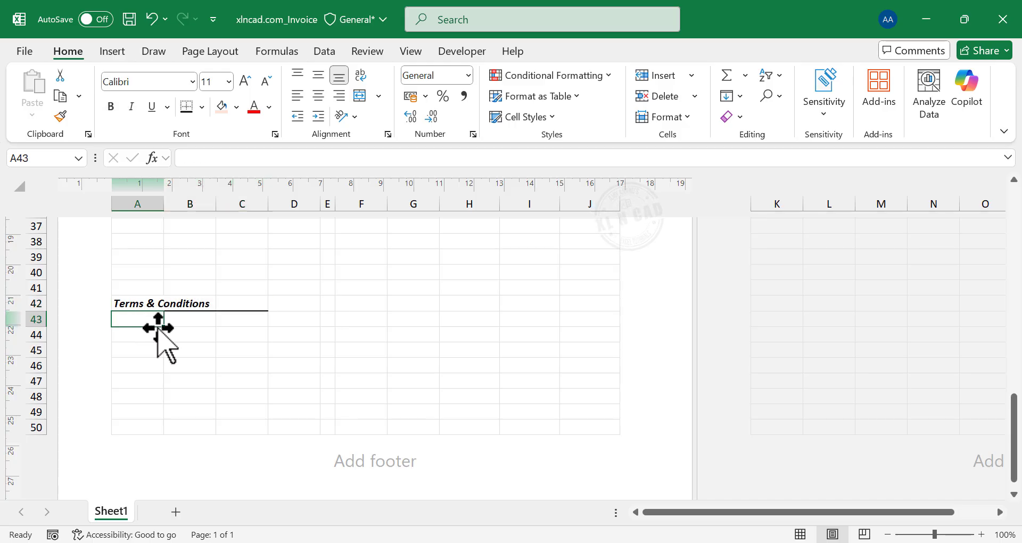
text(Pay)
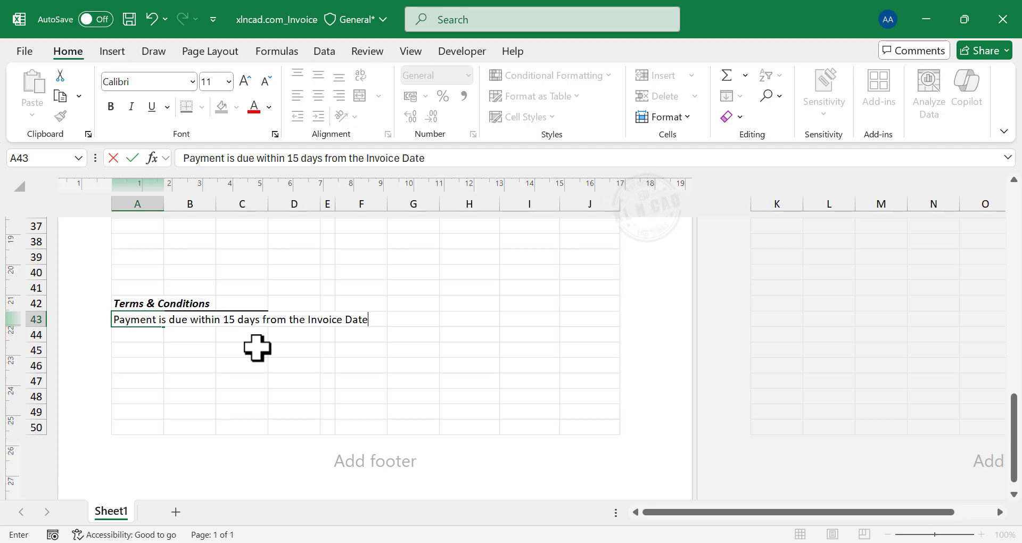
key(Return)
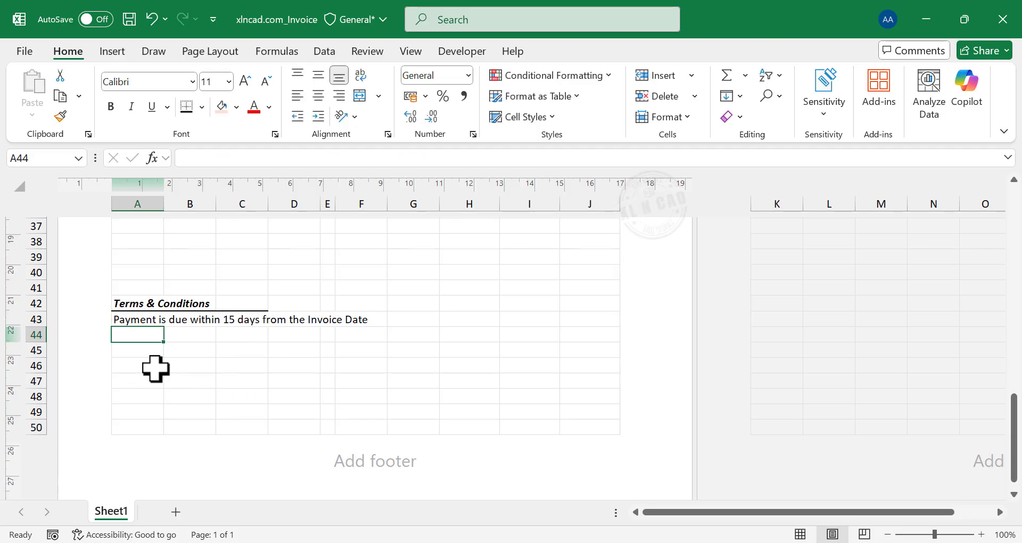
Merge and center A46:C47 and enter the label "Prepared by:" in it
drag(156, 368, 252, 383)
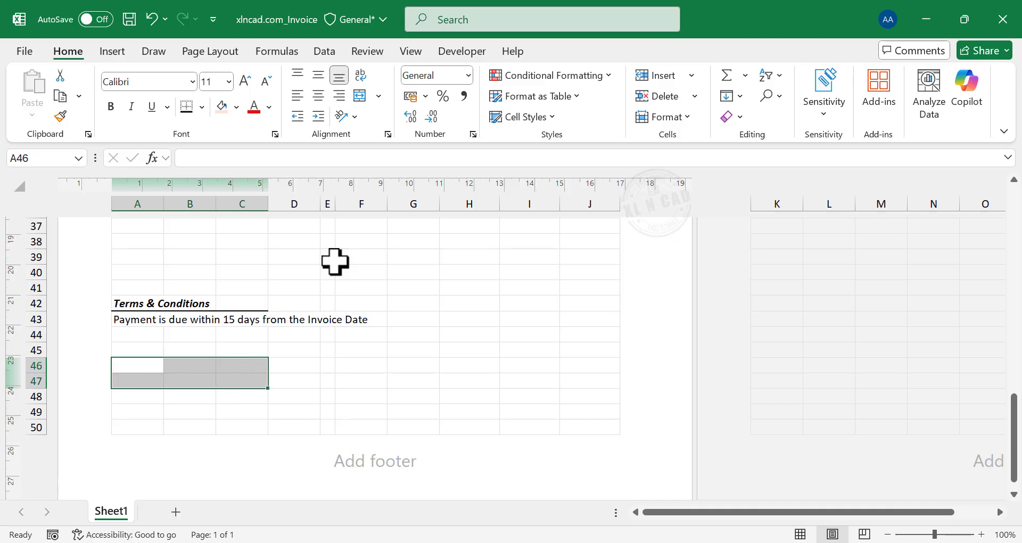
click(360, 96)
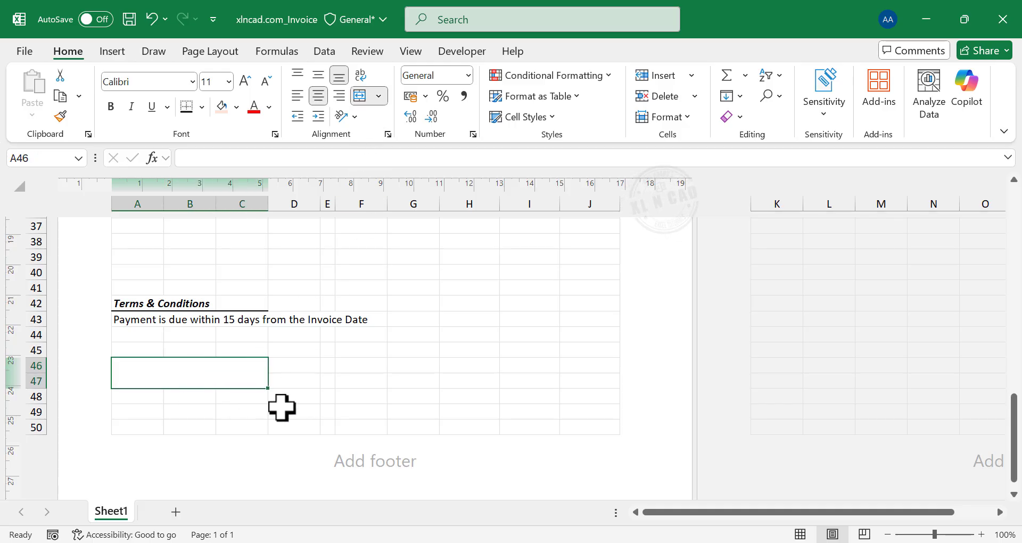
text(Prepared by:)
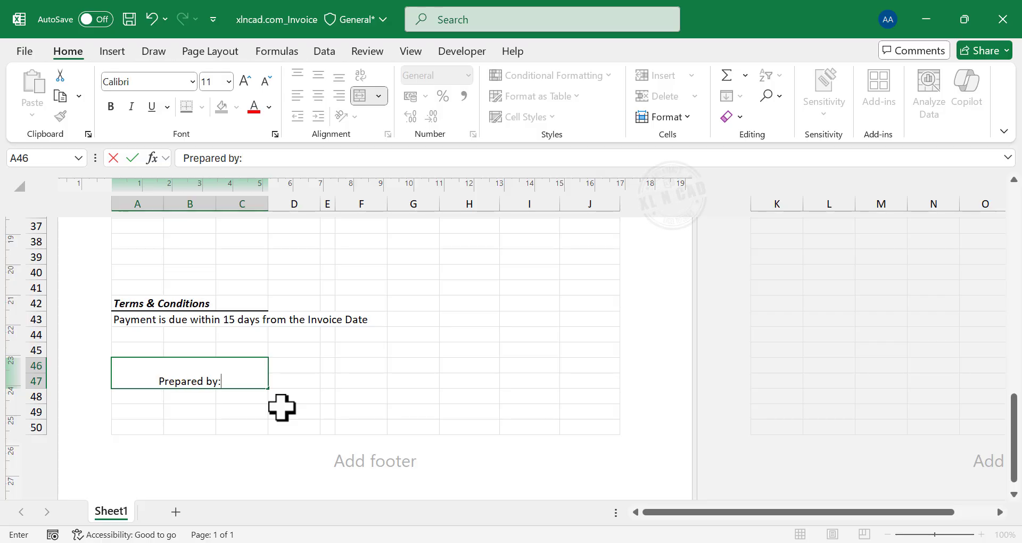
key(Tab)
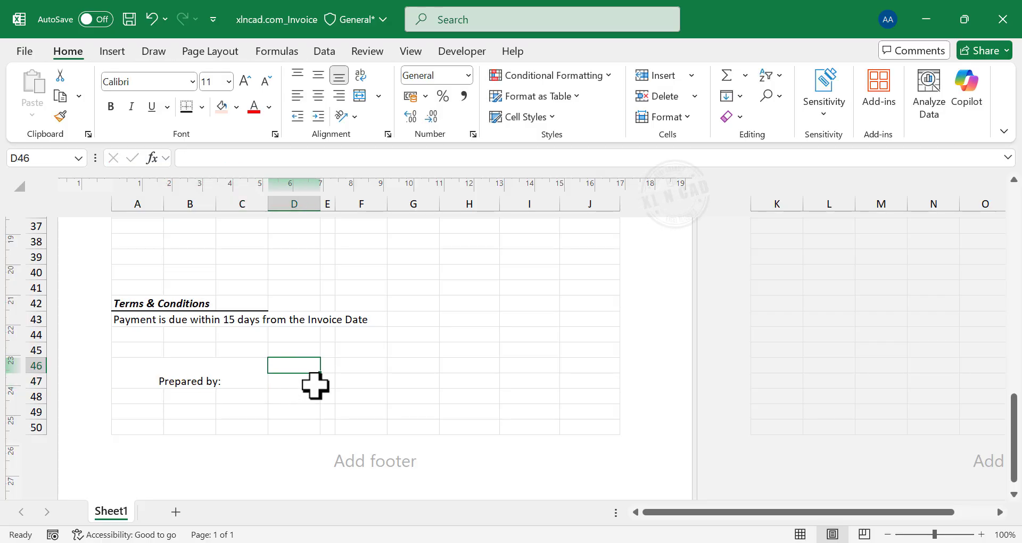
Merge and center D46:G47 and enter the label "Checked by:" in it
drag(299, 364, 401, 376)
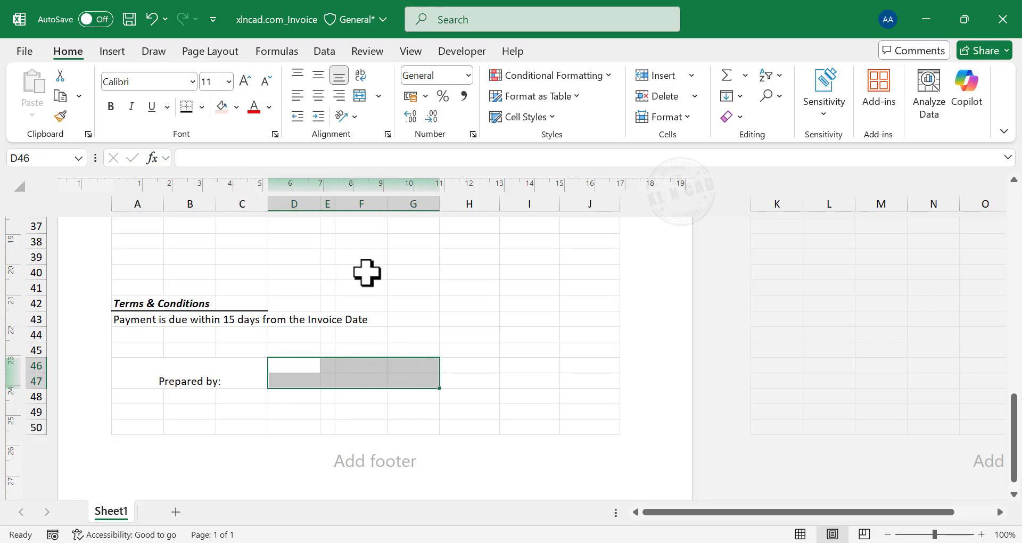
click(359, 97)
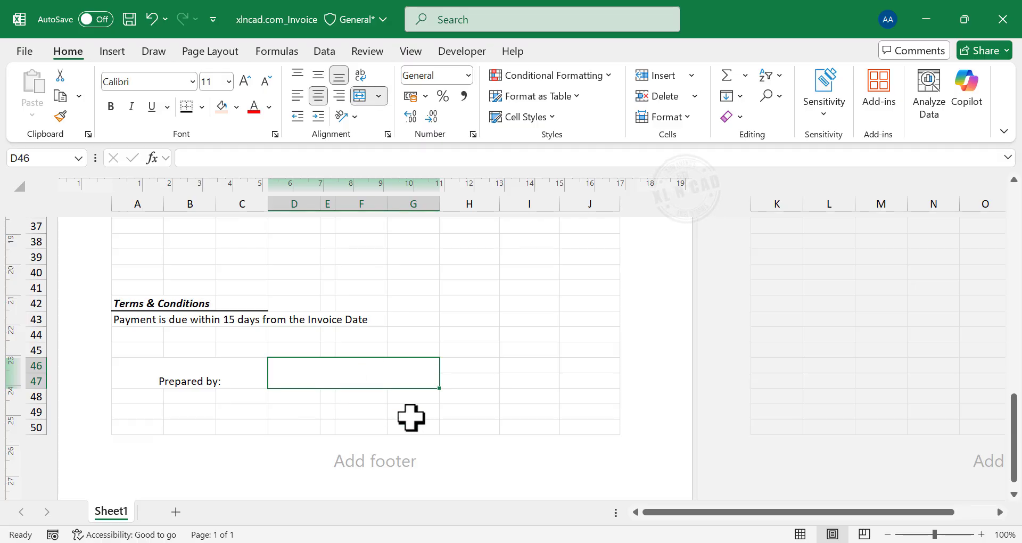
text(Checked)
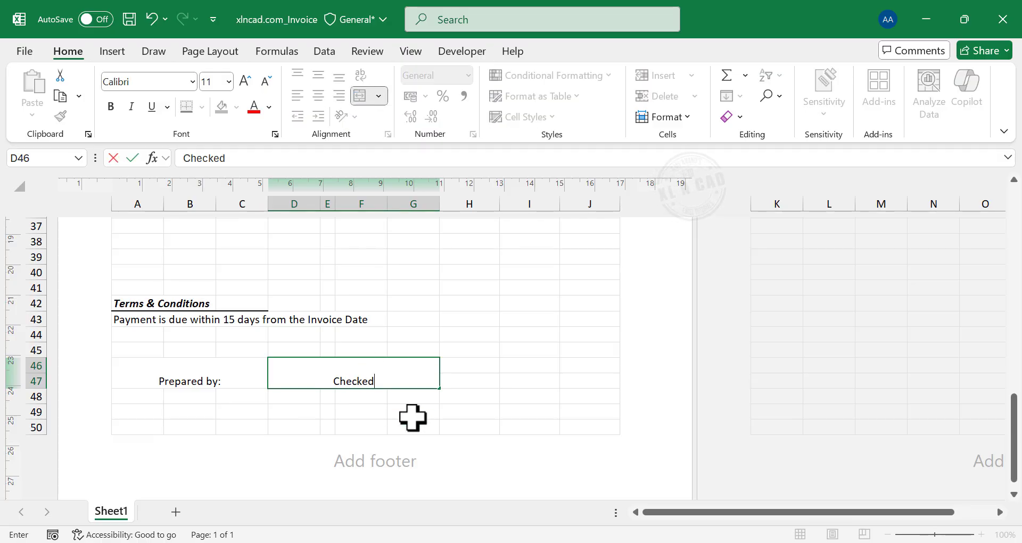
text( by:)
key(Tab)
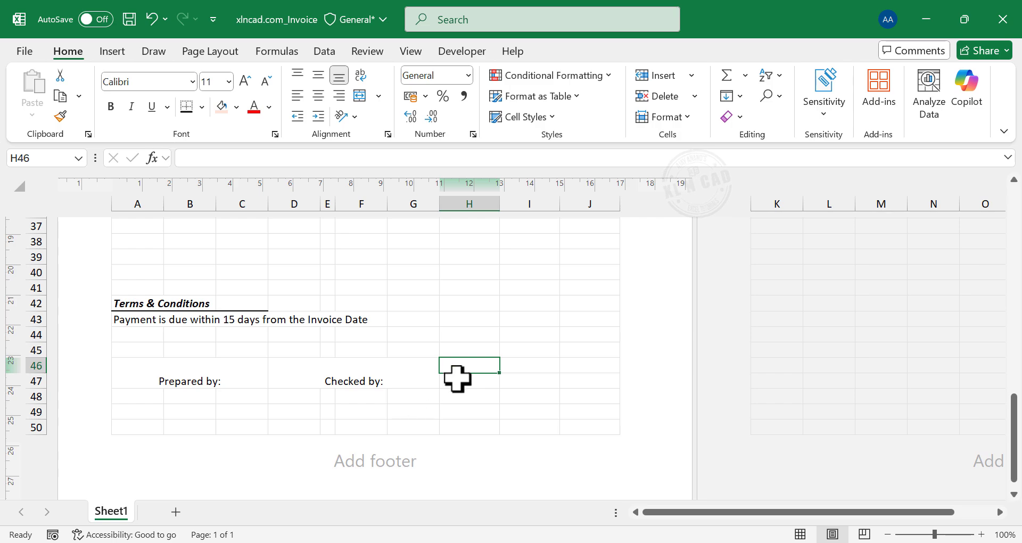
Merge and center H46:J47 and enter the label "Approved by:" in it
drag(458, 367, 572, 381)
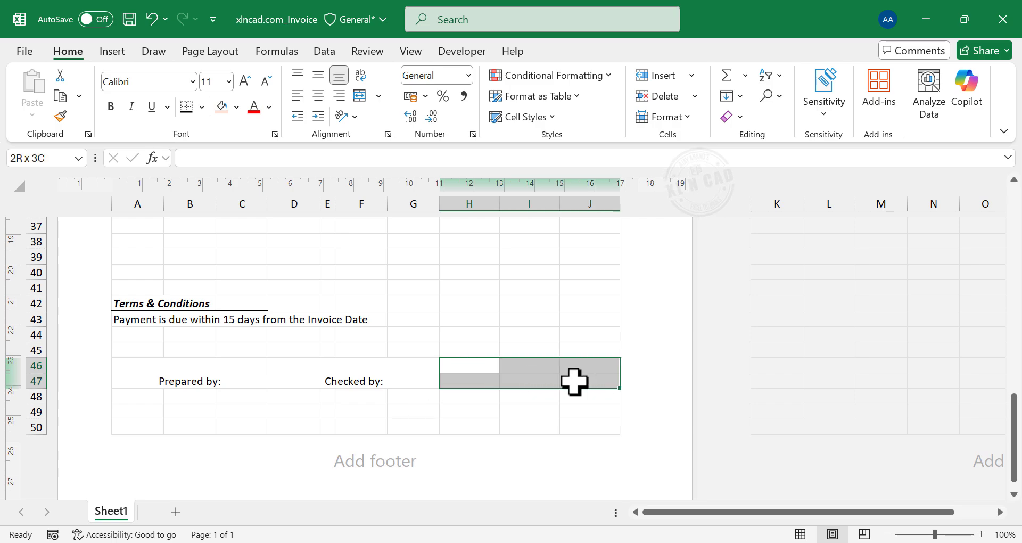
click(365, 102)
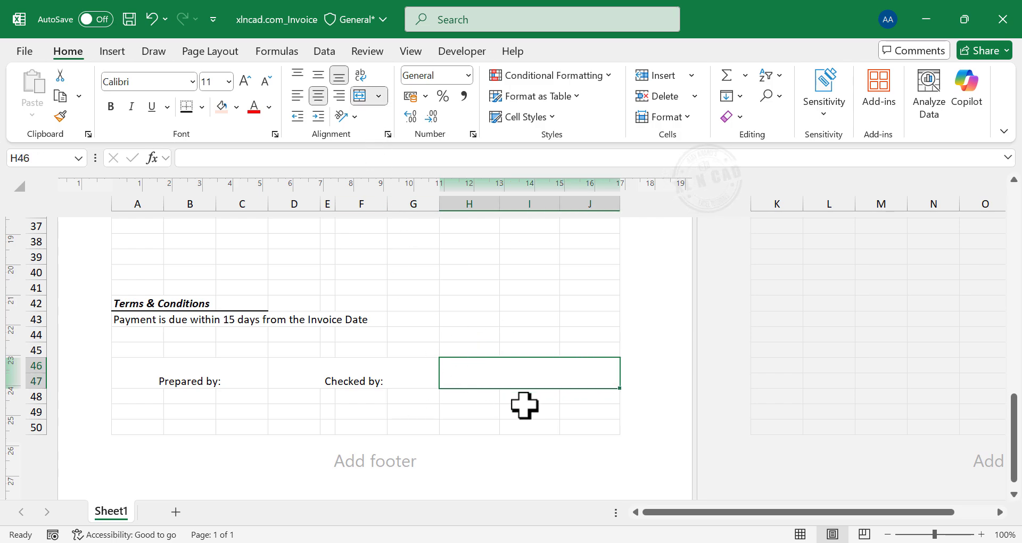
text(Ap)
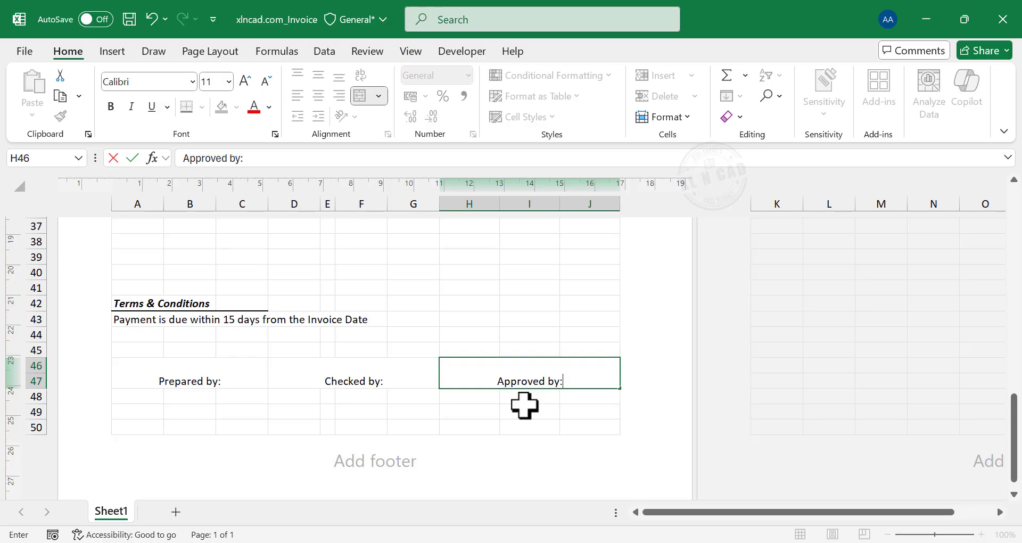
text(proved by:)
key(Return)
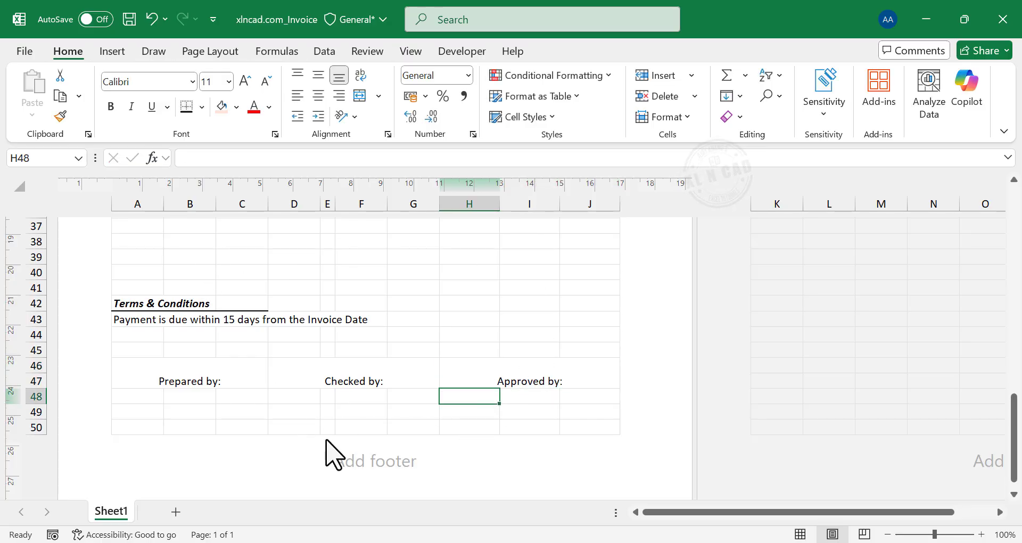
Make the three signature labels in A46:J47 bold and align them to the top of their cells
drag(176, 381, 520, 379)
click(112, 108)
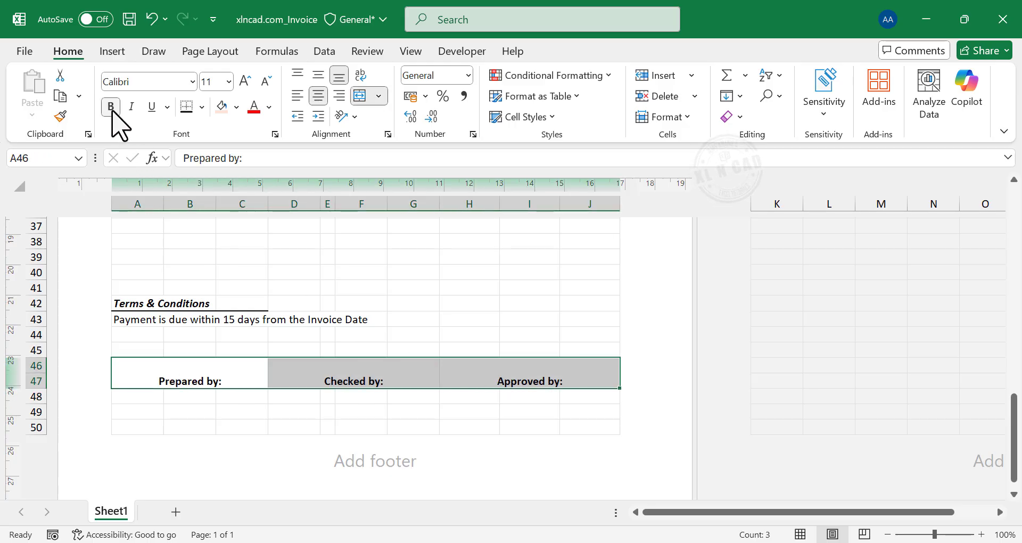
click(301, 76)
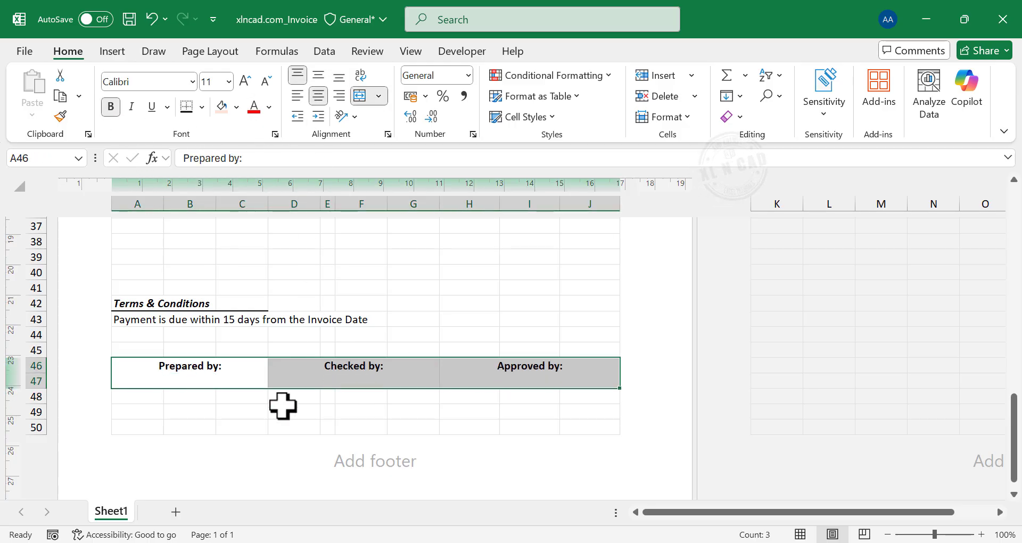
Fill the first item row (row 15) with serial number 1, "Product 1", 50 units and price 225
scroll(353, 321, up, 2)
scroll(353, 322, up, 6)
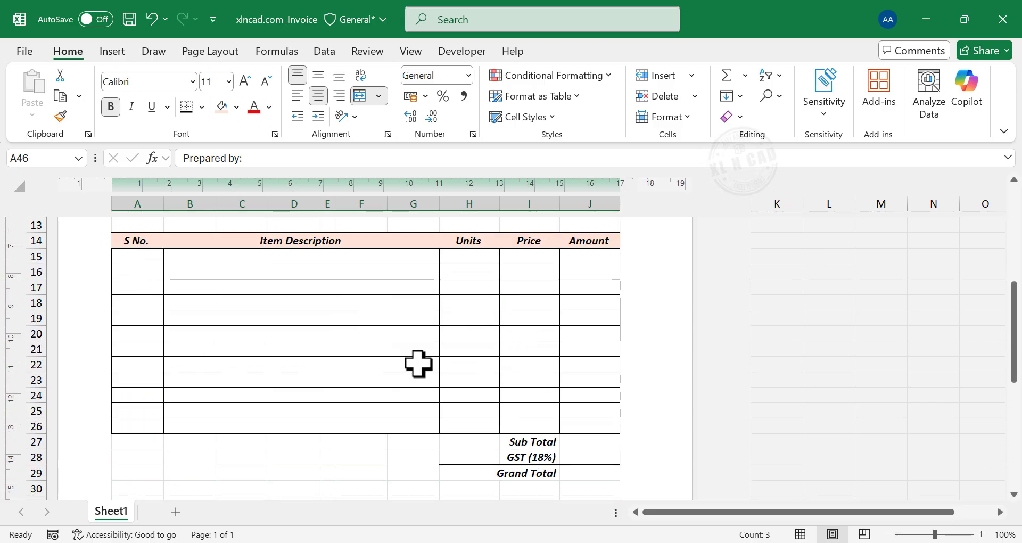
click(143, 256)
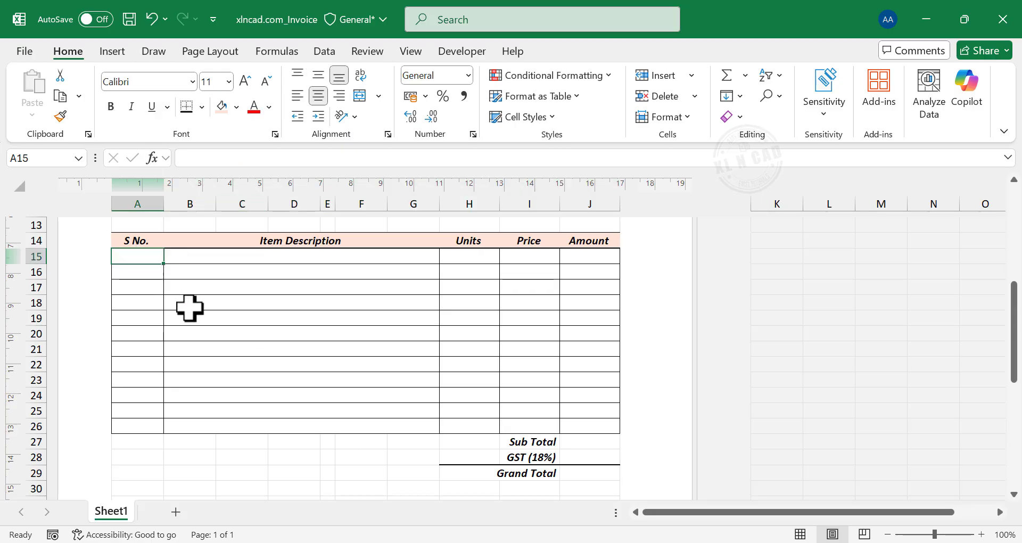
key(Tab)
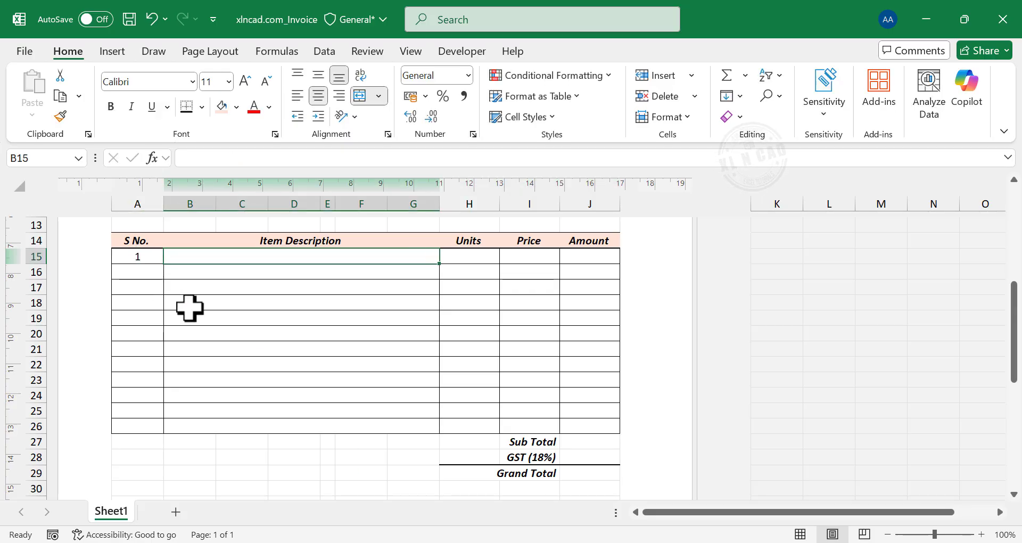
text(Produ)
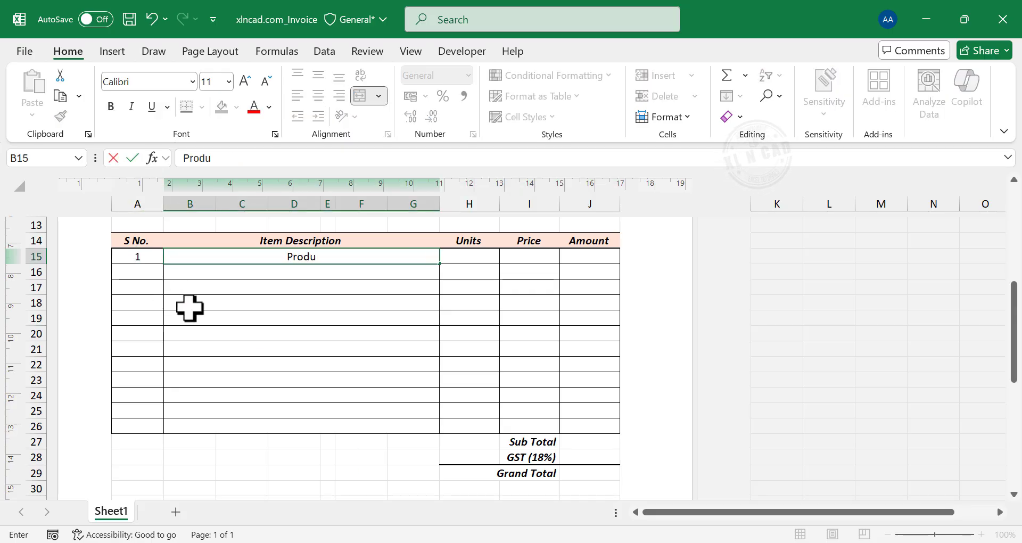
text(ct 1)
key(Tab)
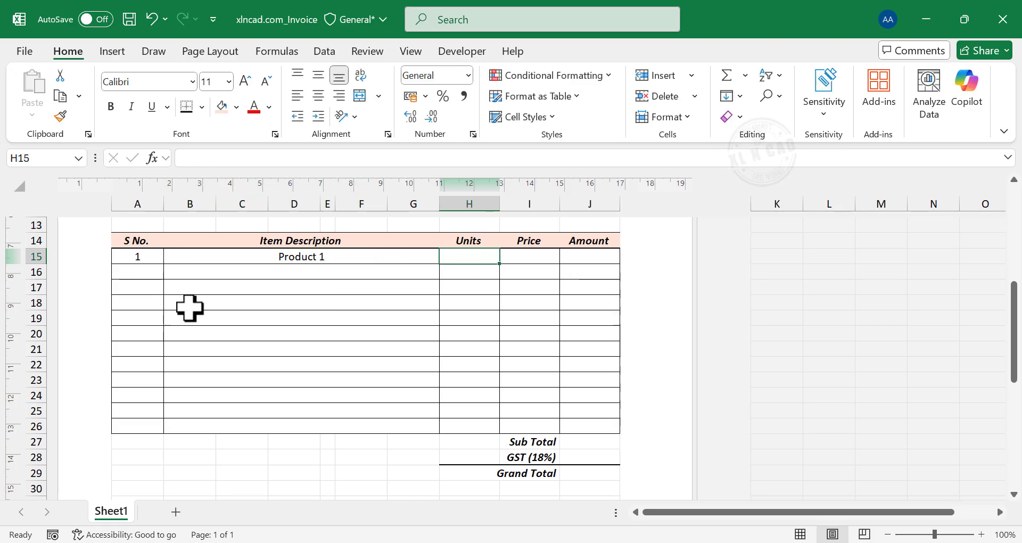
text(50)
key(Tab)
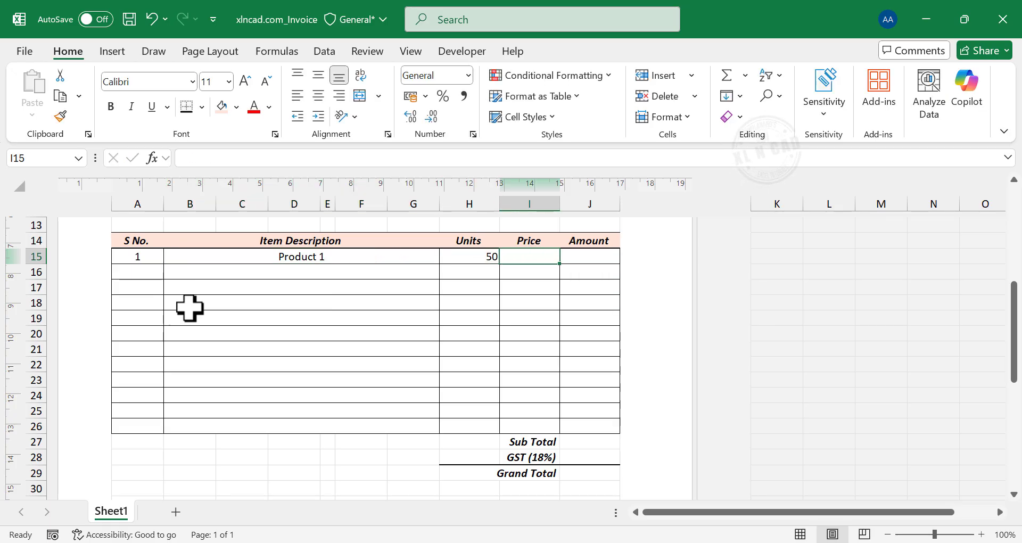
text(225)
key(Return)
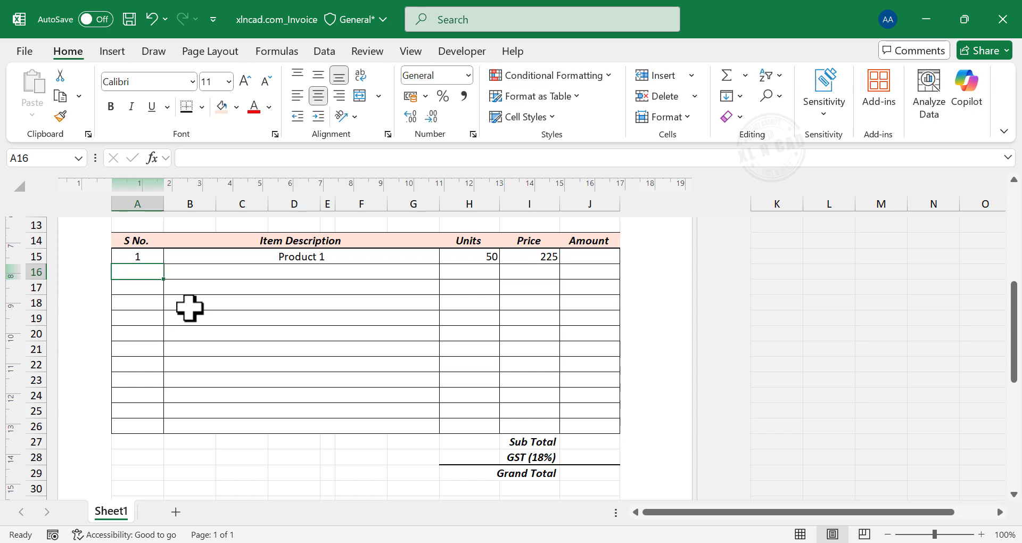
Fill item row 16 with serial number 2, "Product 2", 18 units and price 147
text(2)
key(Tab)
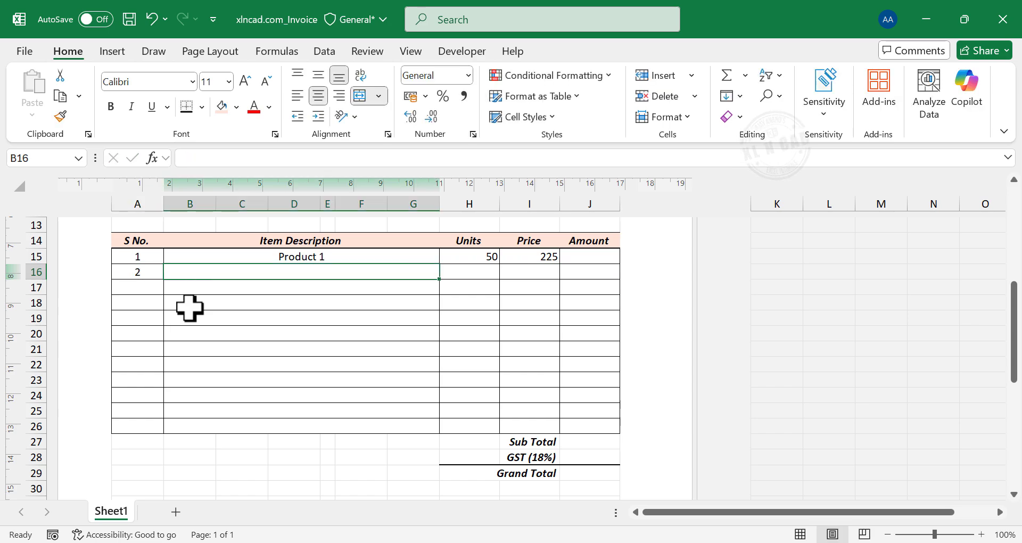
text(Product 1)
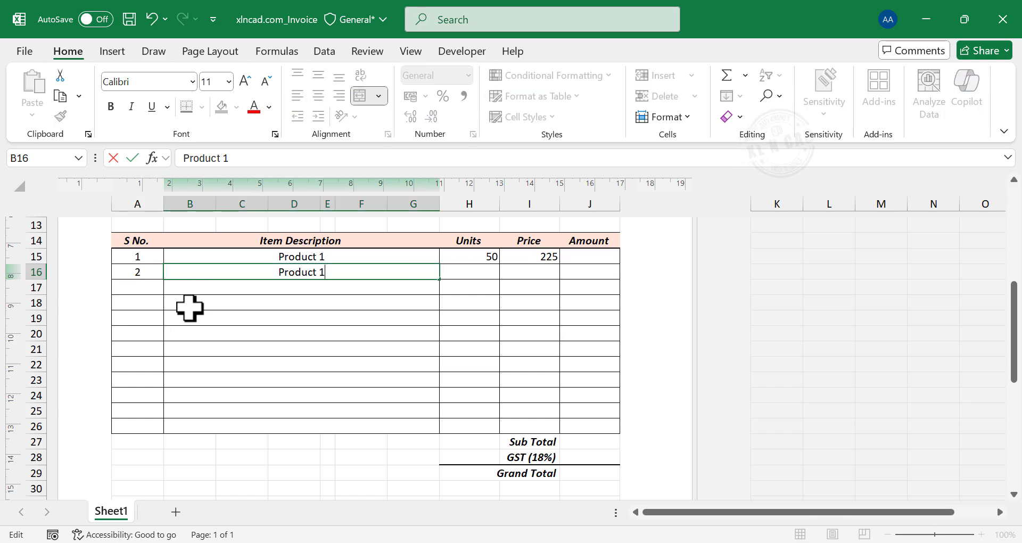
key(BackSpace)
text(2)
key(Tab)
text(18)
key(Tab)
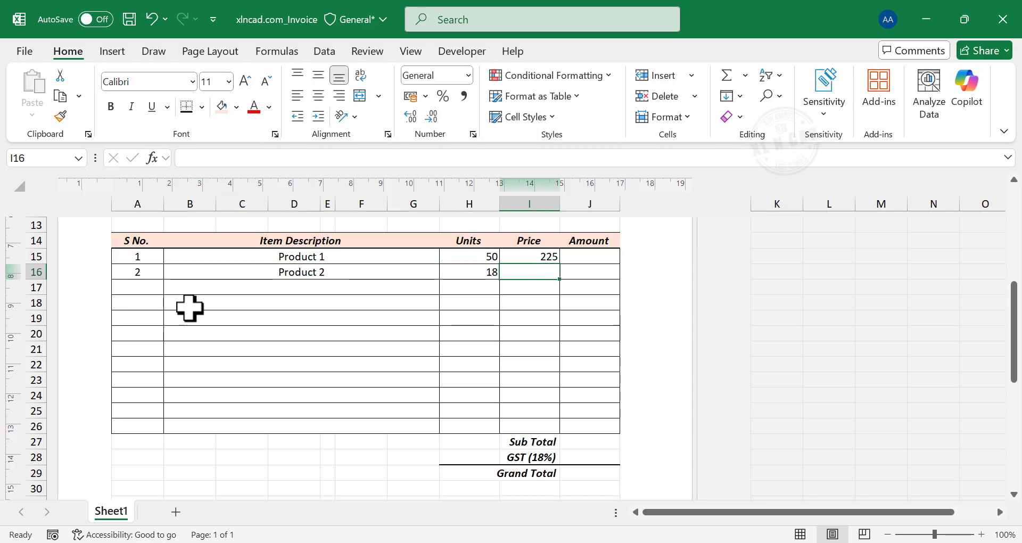
text(147)
key(Return)
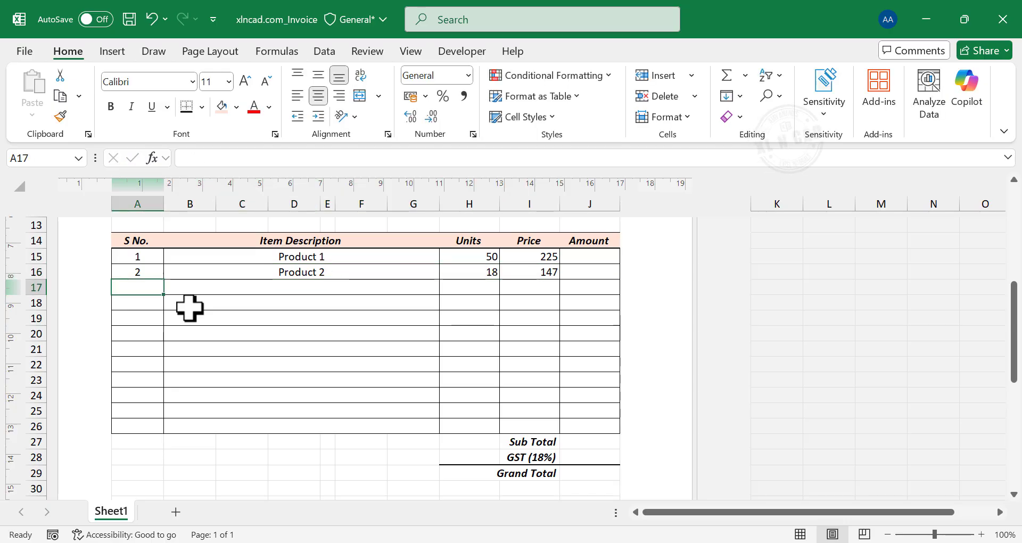
Fill item row 17 with serial number 3, "Product 3", 75 units and price 136
text(3)
key(Tab)
text(Produc)
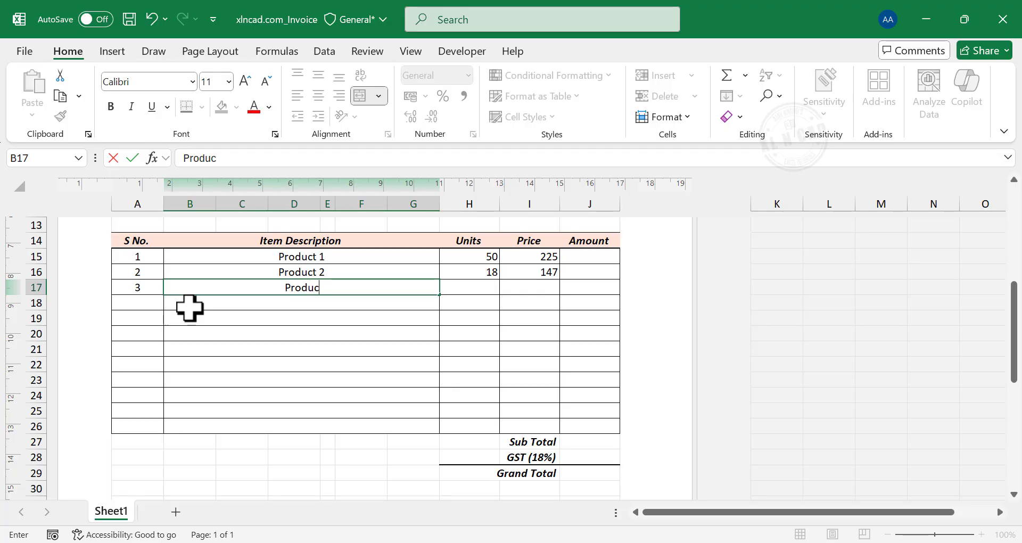
key(Tab)
text(7)
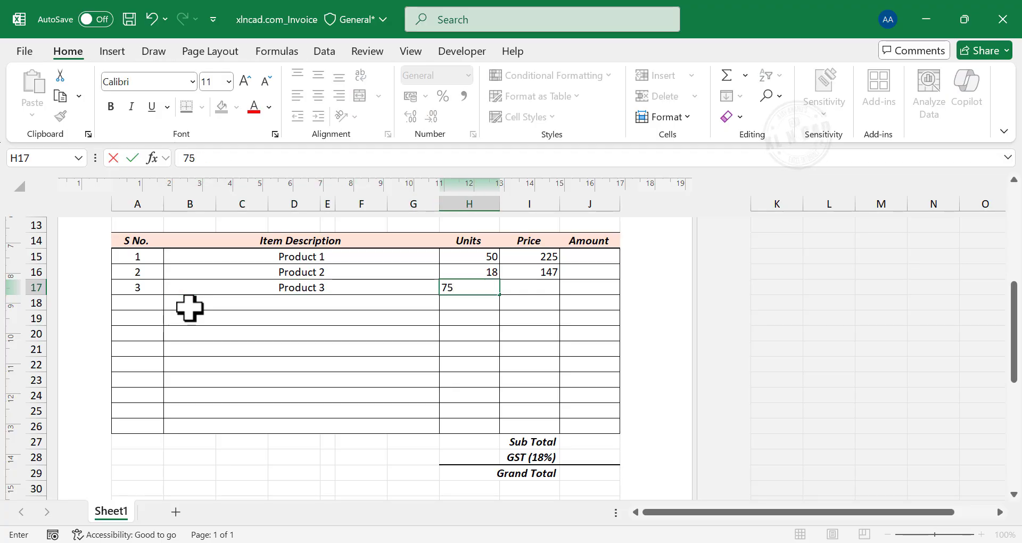
key(Tab)
text(136)
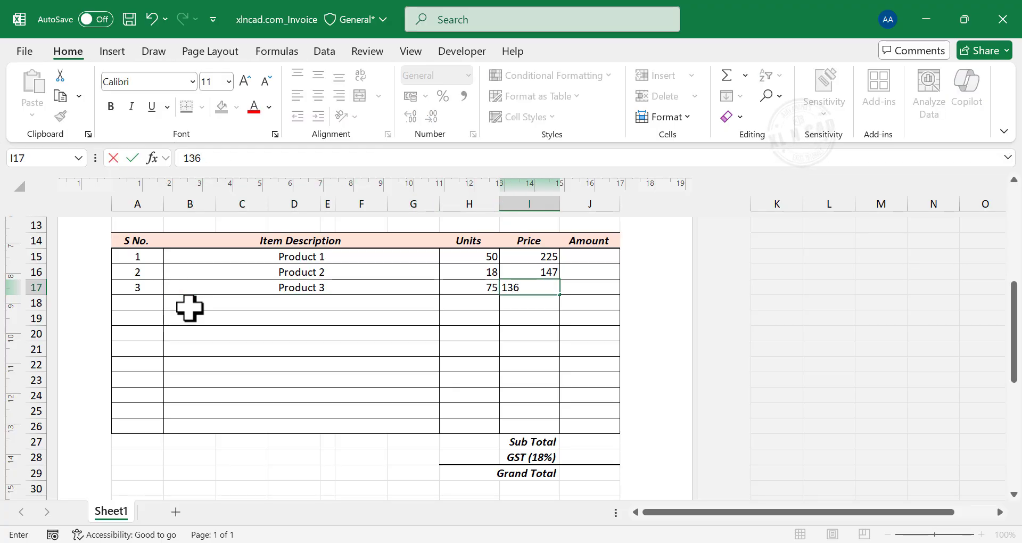
key(Return)
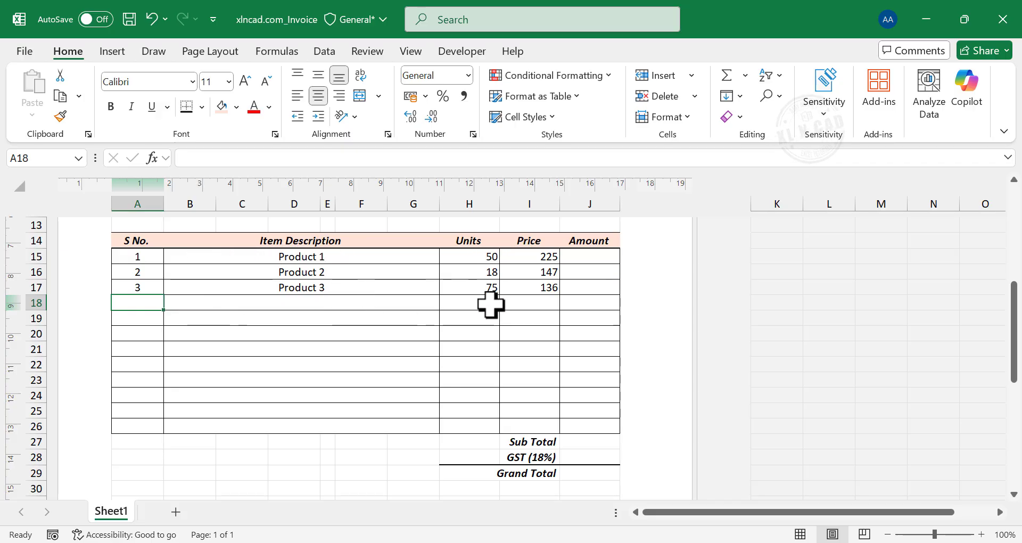
Calculate the first item's amount in J15 by multiplying units by price with the formula =H15*I15
click(578, 259)
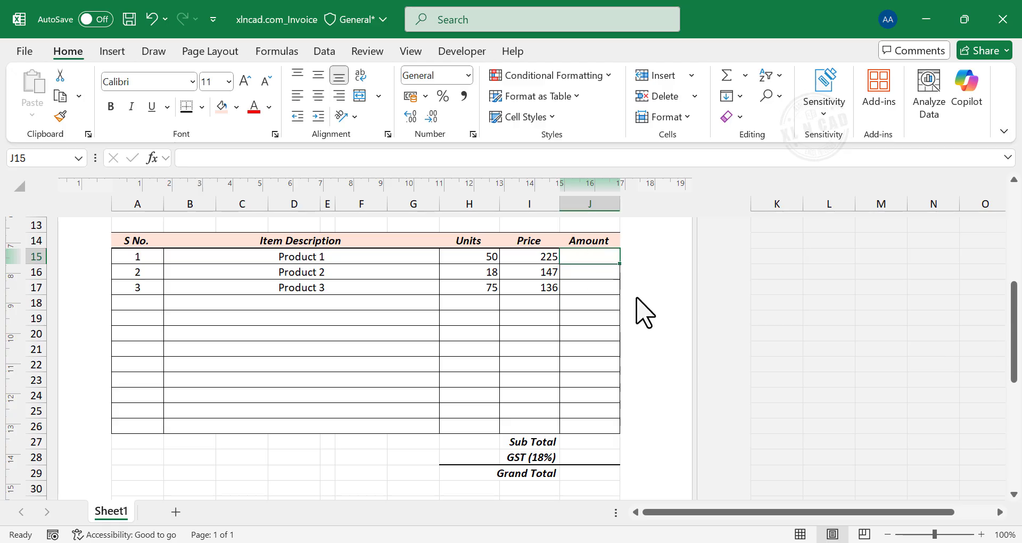
text(=)
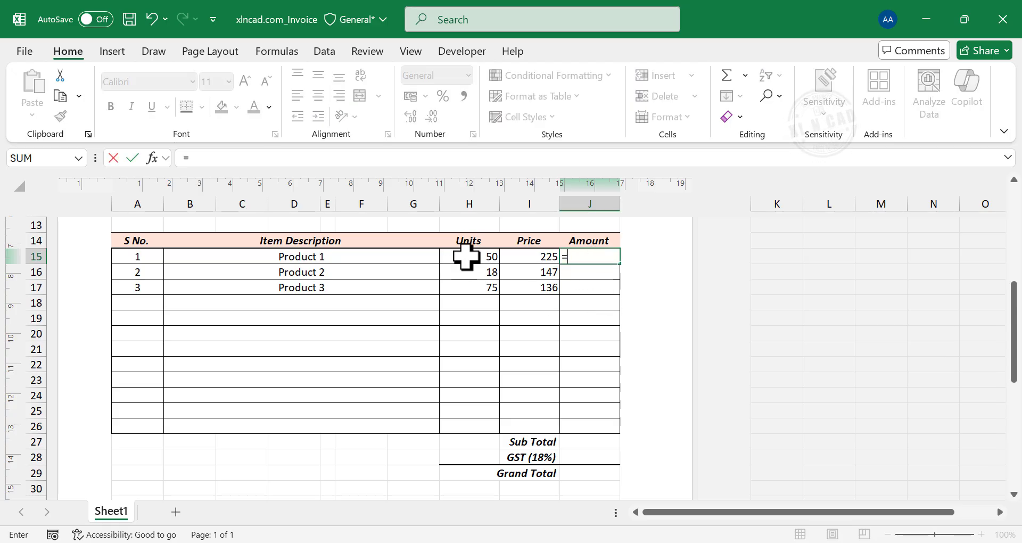
click(466, 256)
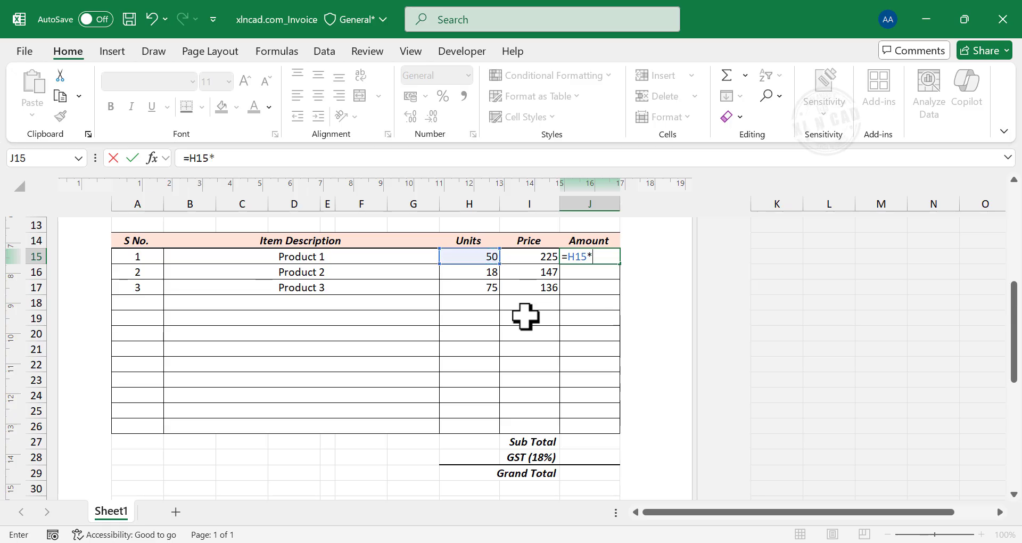
click(530, 257)
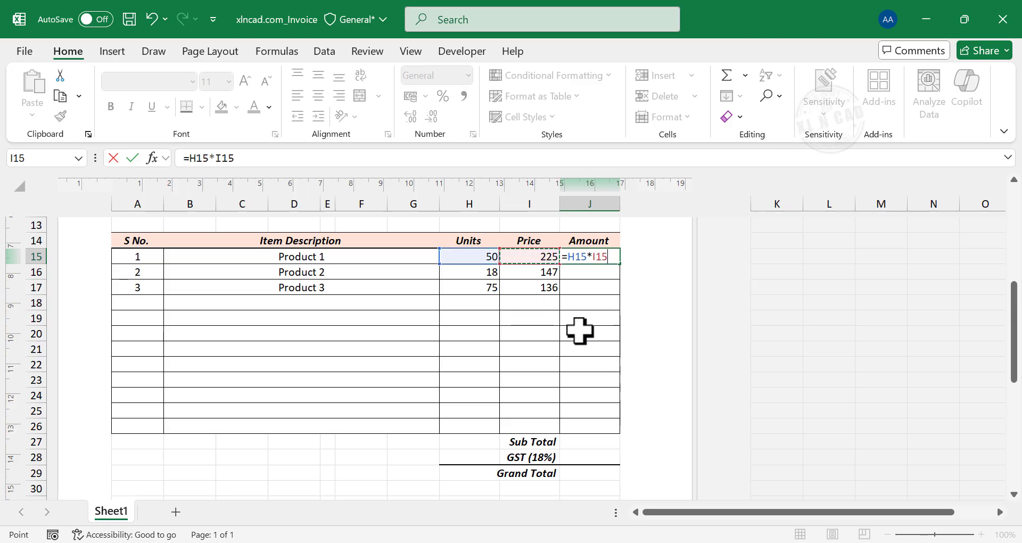
key(Return)
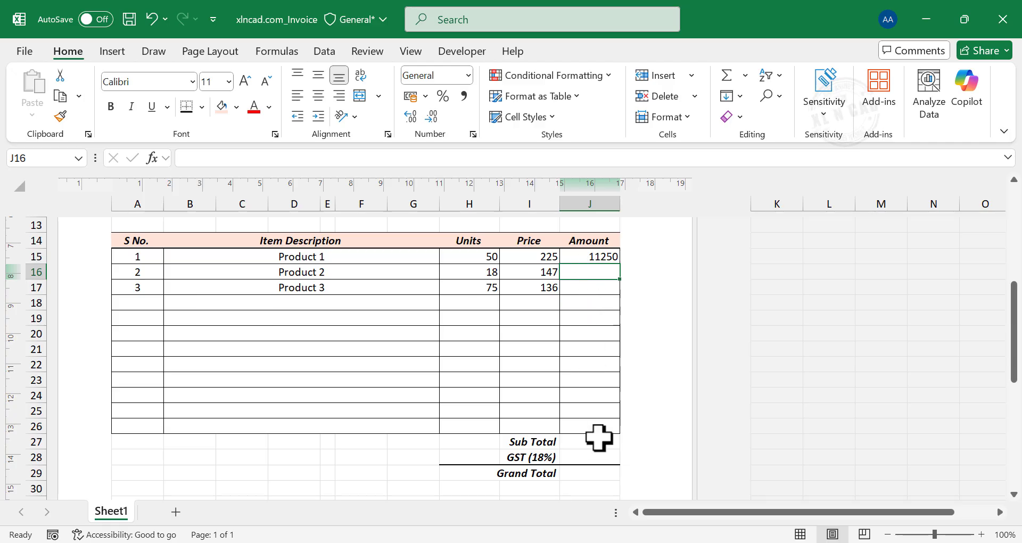
Format the amount and totals cells J15:J29 as Number with a 1000 separator and no decimal places
drag(587, 257, 598, 476)
right_click(595, 331)
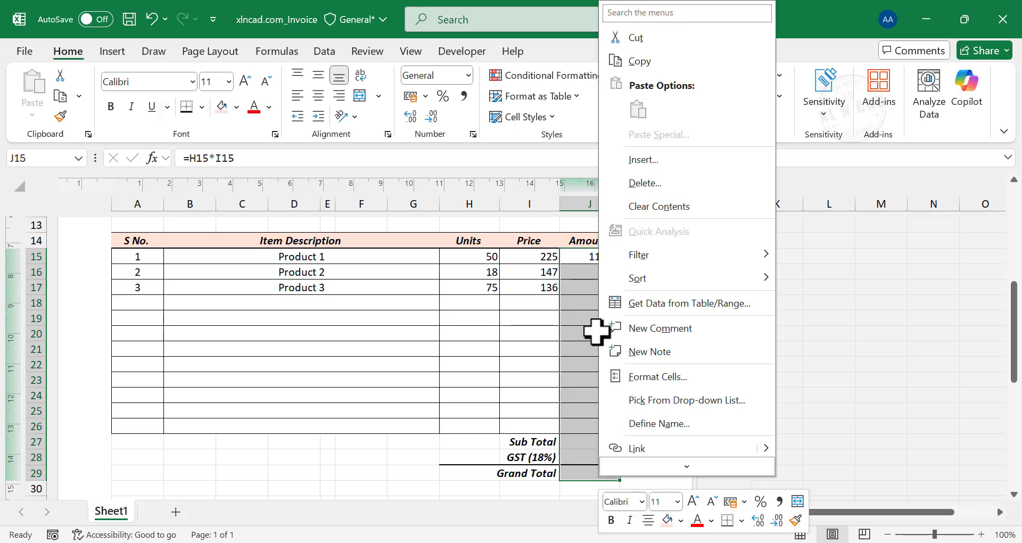
click(655, 376)
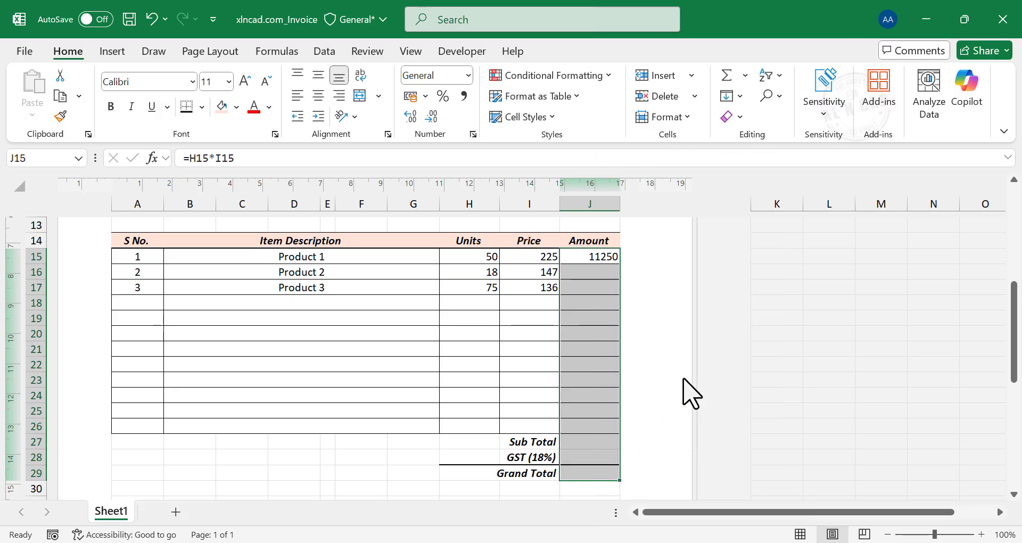
click(527, 215)
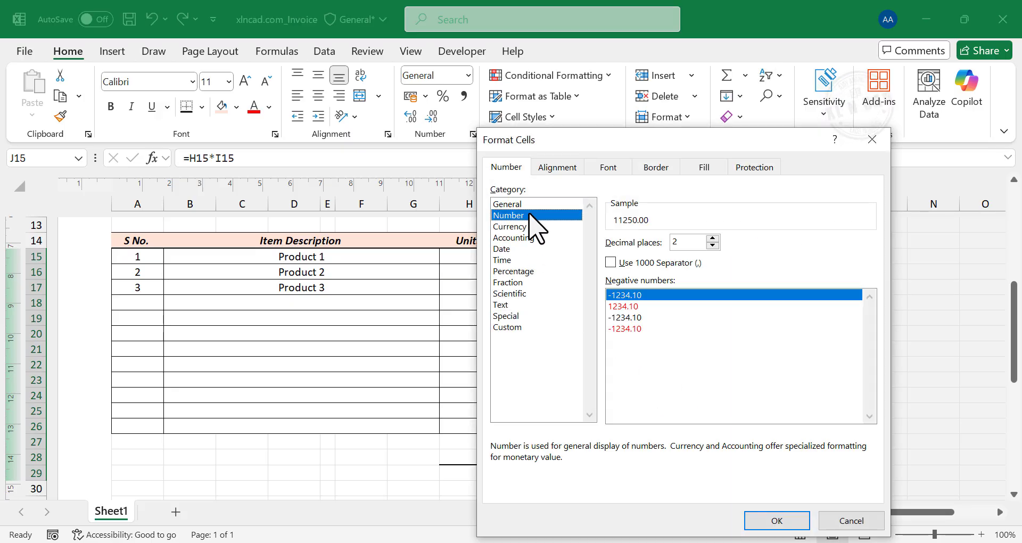
click(611, 263)
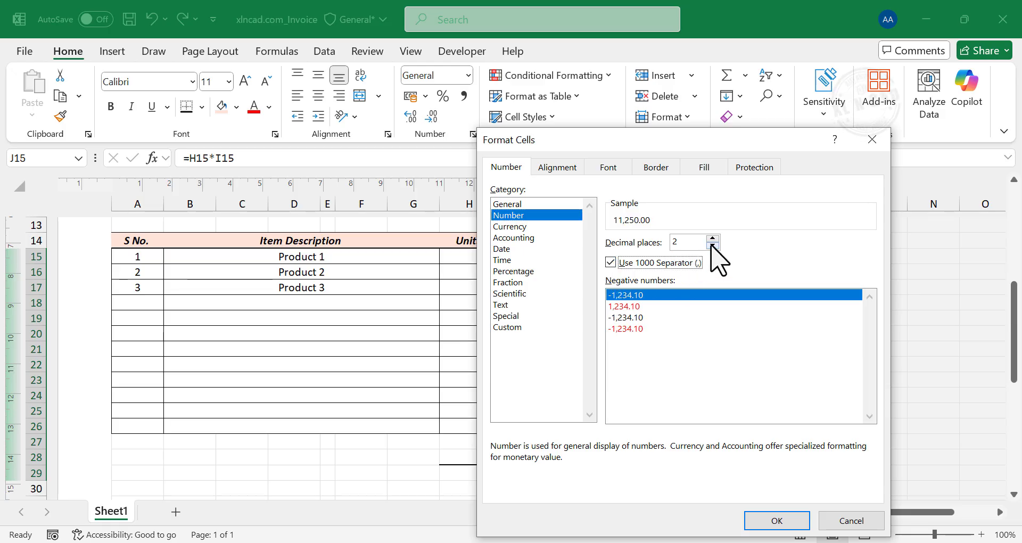
click(767, 519)
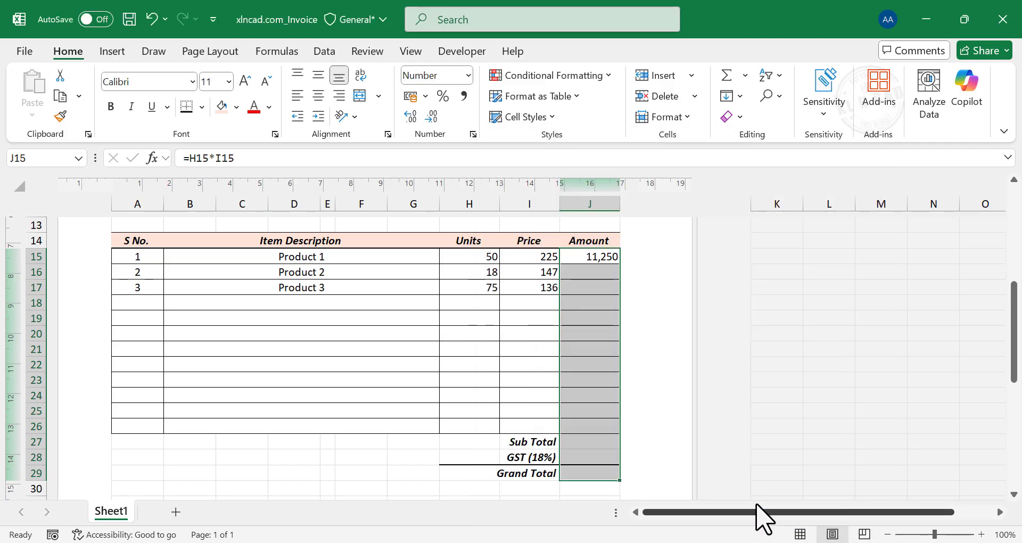
Copy the amount formula from J15 down through J26 to cover all item rows
click(597, 256)
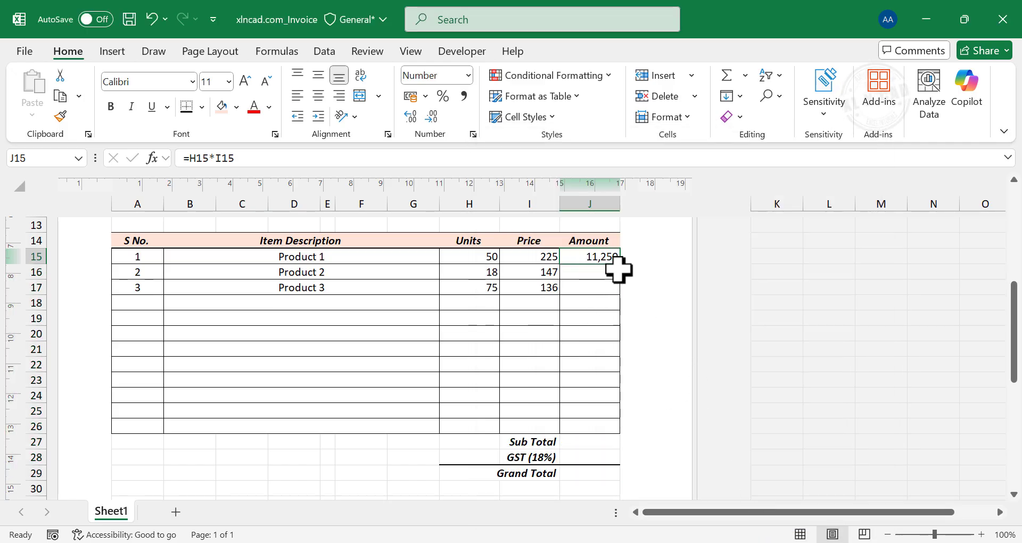
drag(620, 264, 629, 435)
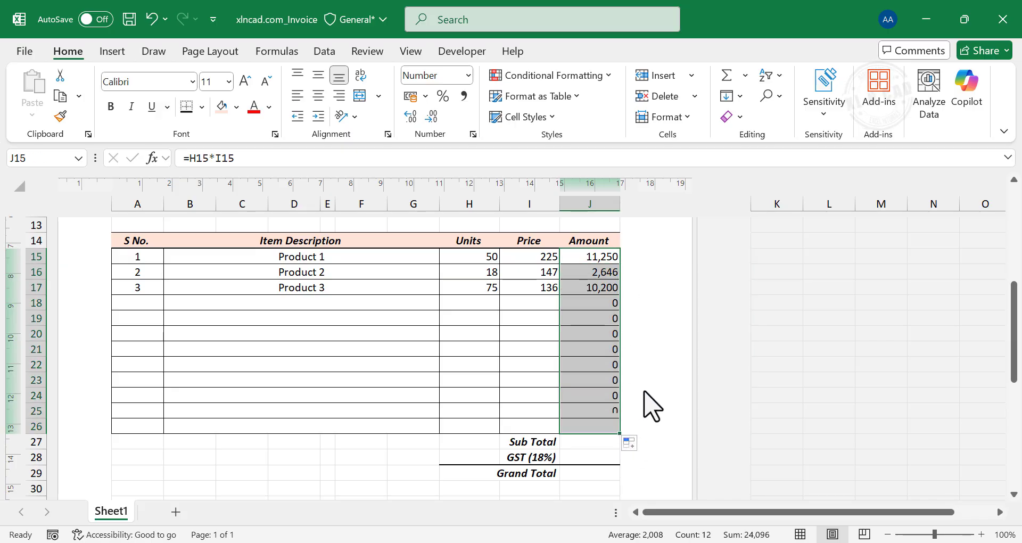
click(594, 348)
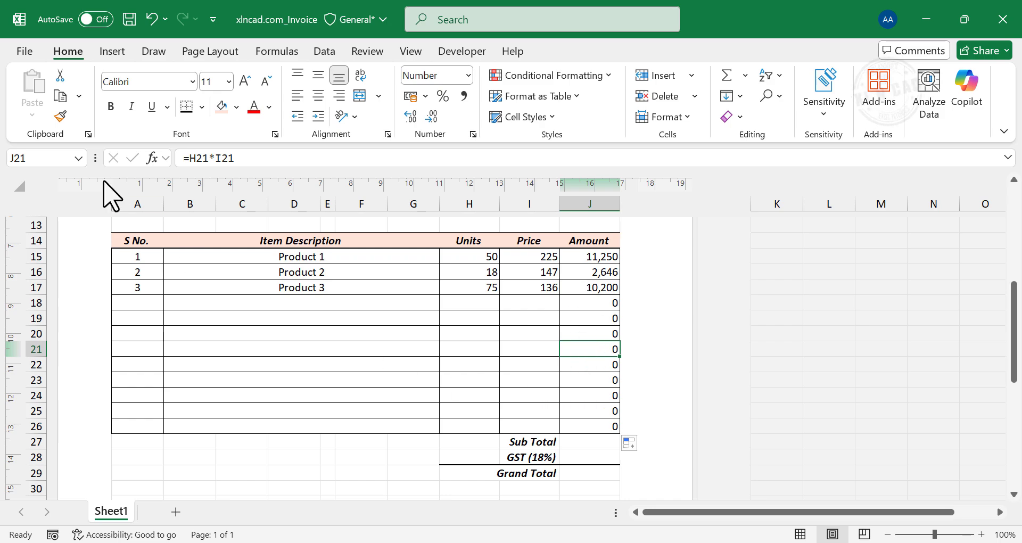
Turn off the advanced Sheet1 display option that shows a zero in cells with zero value, and check the formulas in the empty amount rows
click(24, 52)
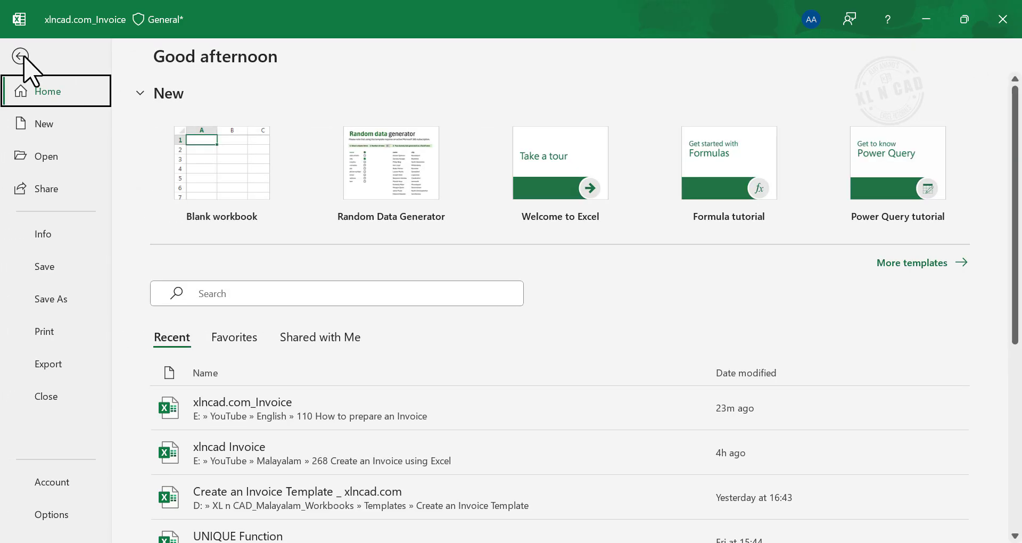
click(74, 516)
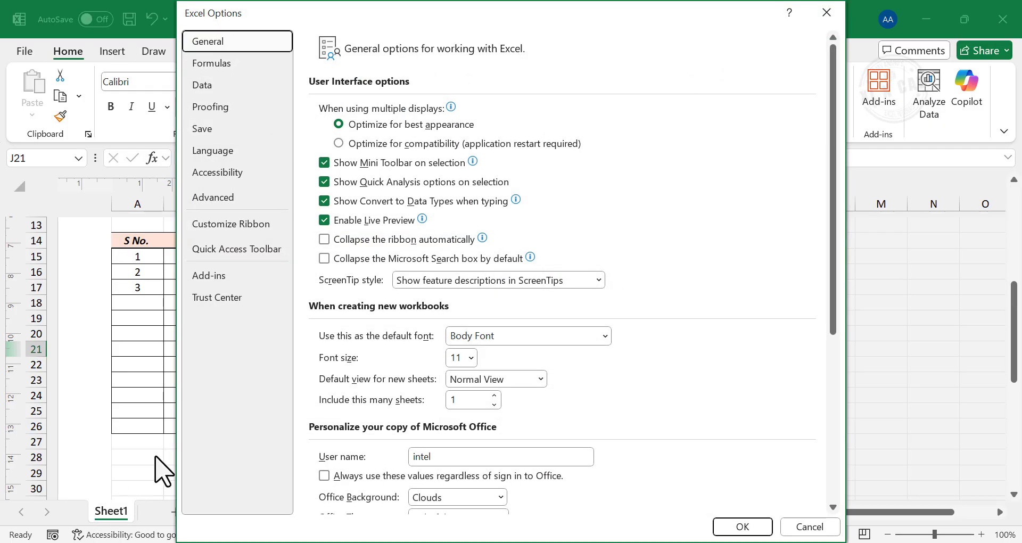
click(247, 199)
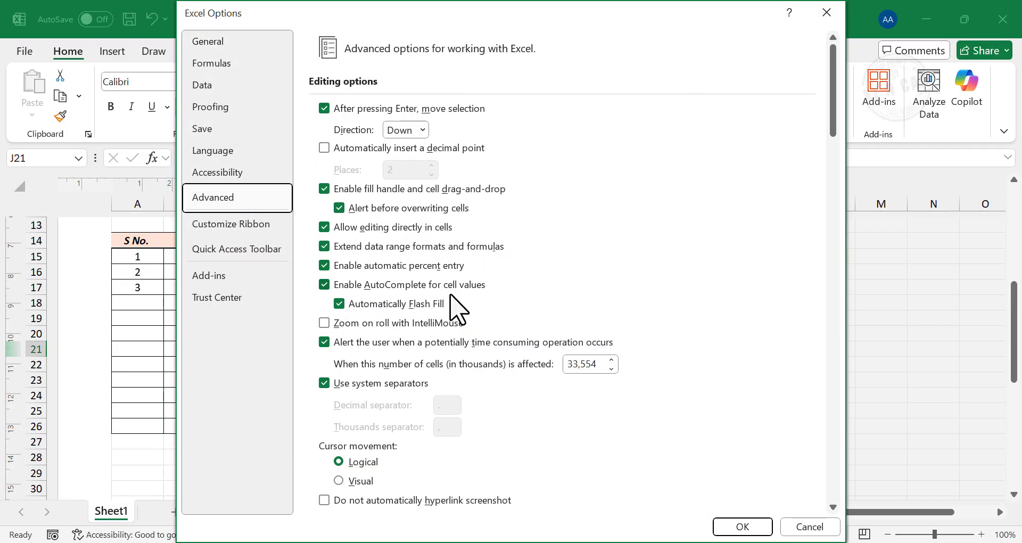
scroll(482, 306, down, 20)
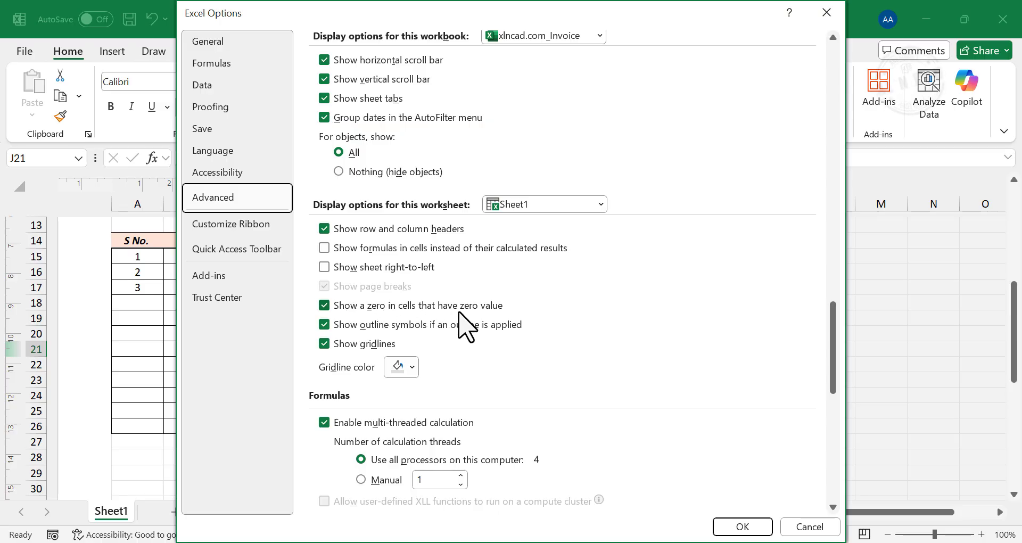
click(324, 306)
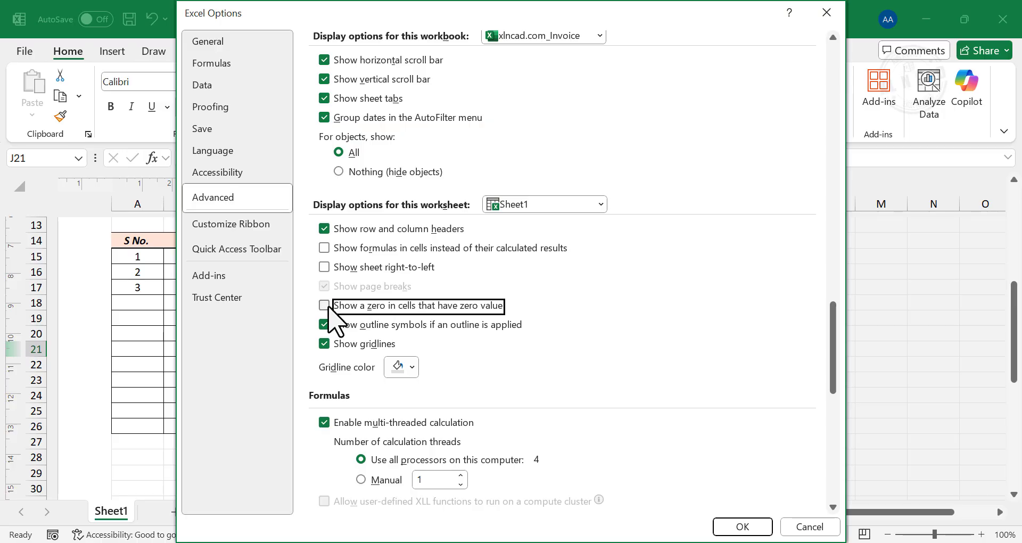
click(742, 527)
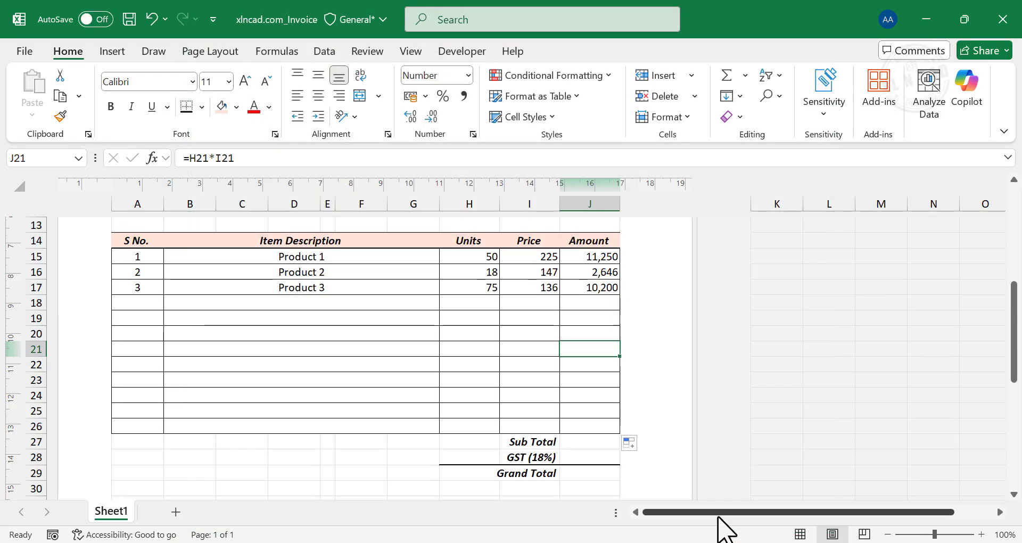
click(589, 319)
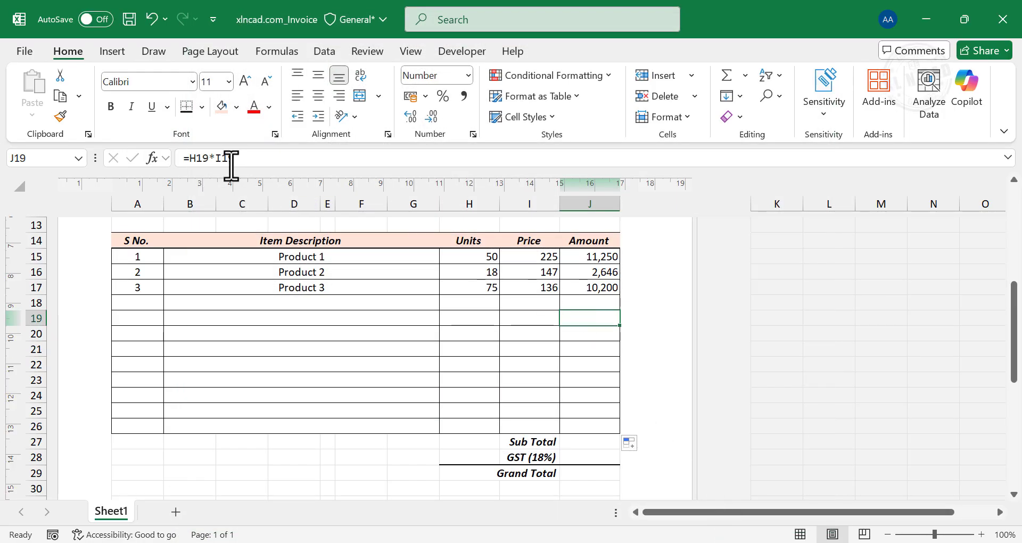
click(578, 379)
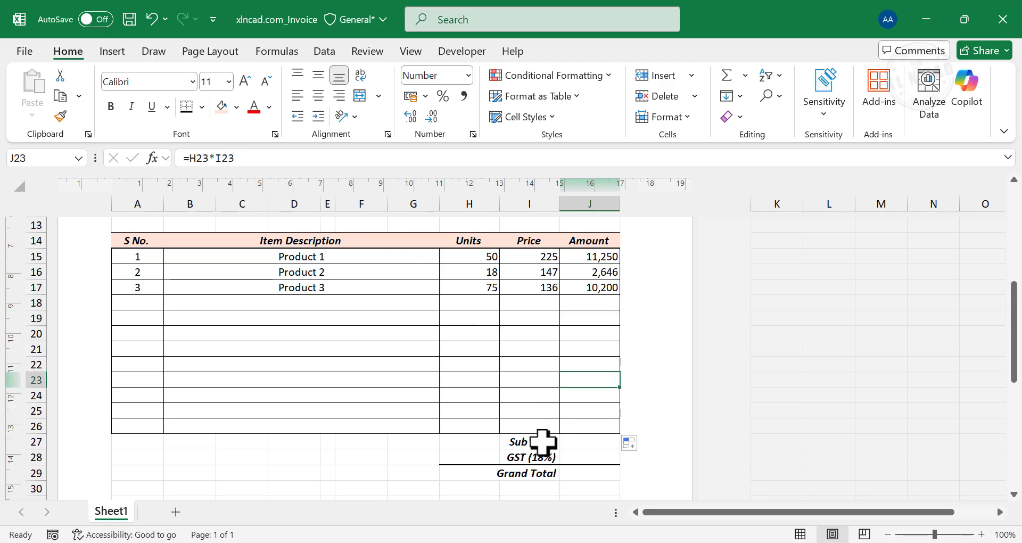
Calculate the Sub Total in J27 with the formula =SUM(J15:J26)
click(589, 441)
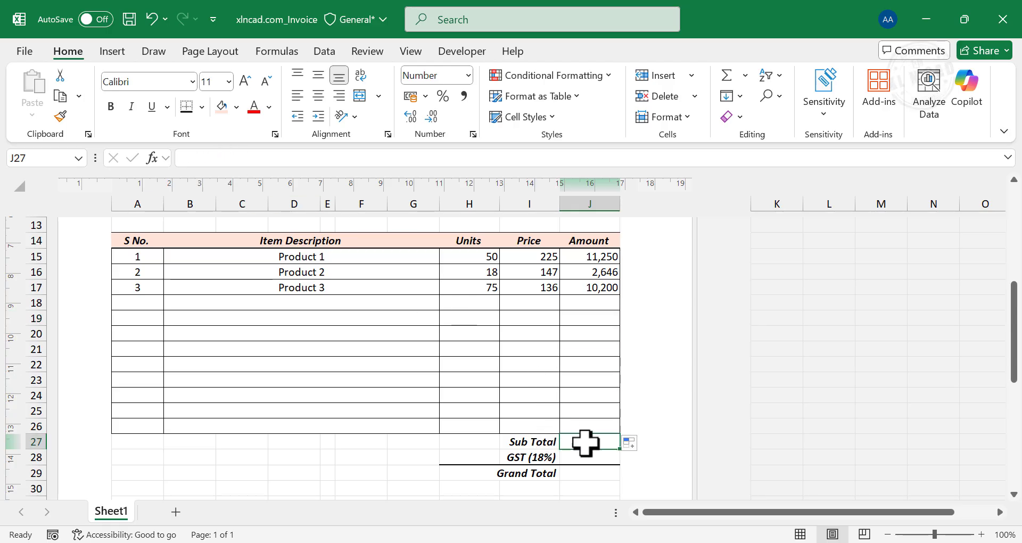
click(200, 157)
text(=)
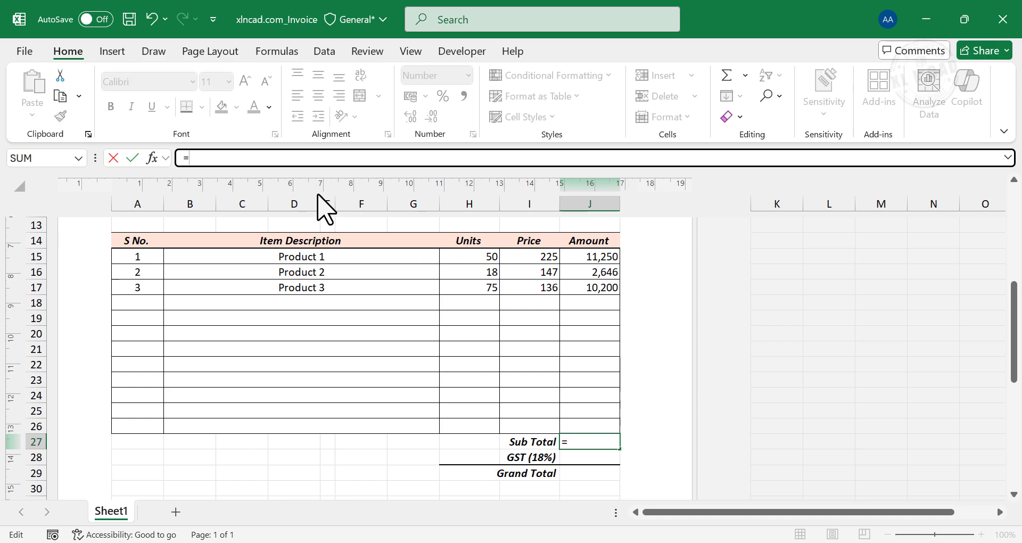
text(SUM)
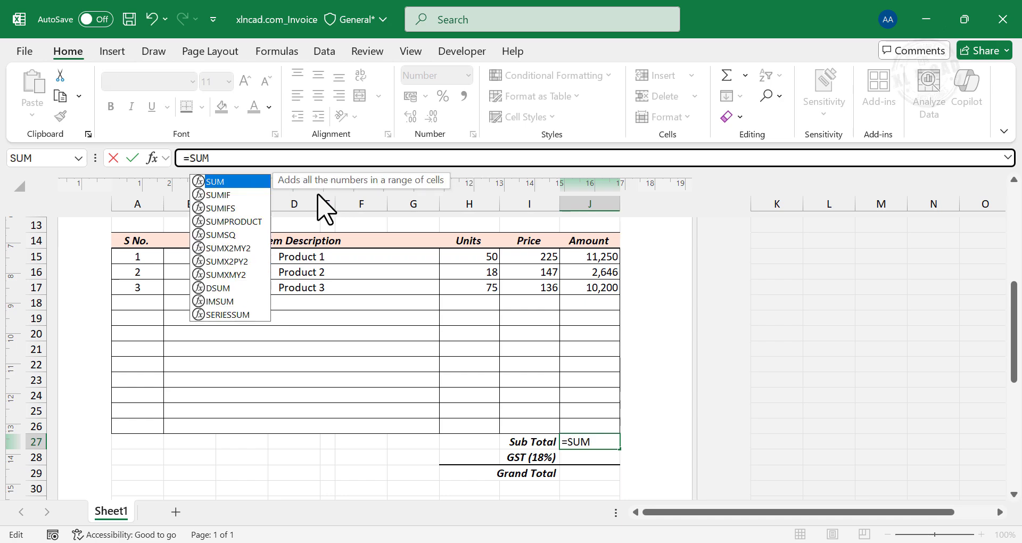
text(()
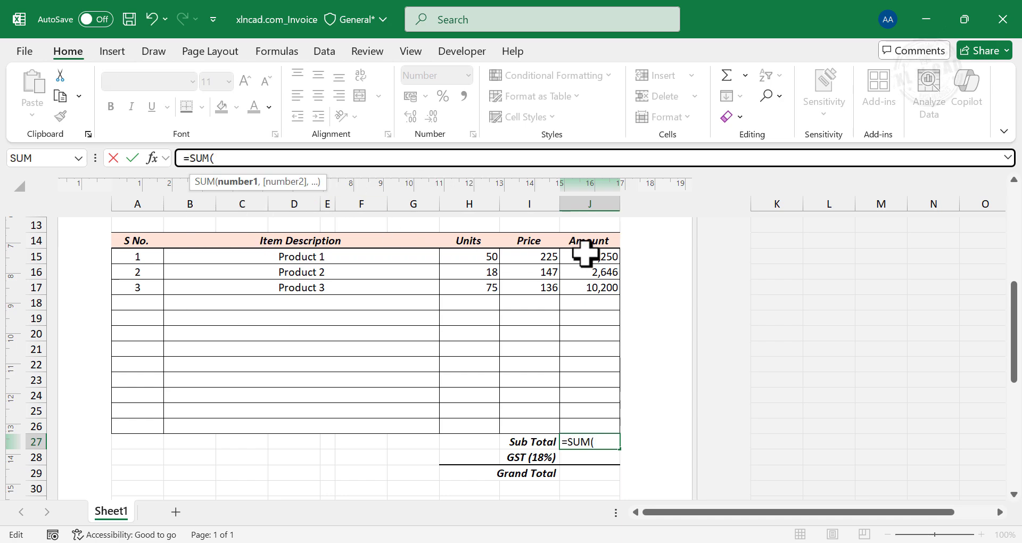
drag(584, 253, 589, 426)
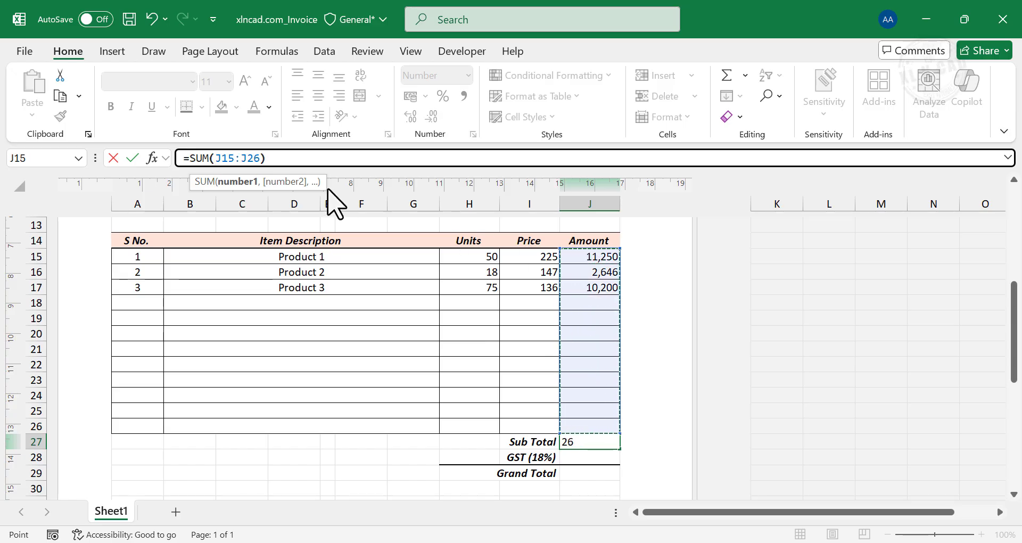
text())
key(Return)
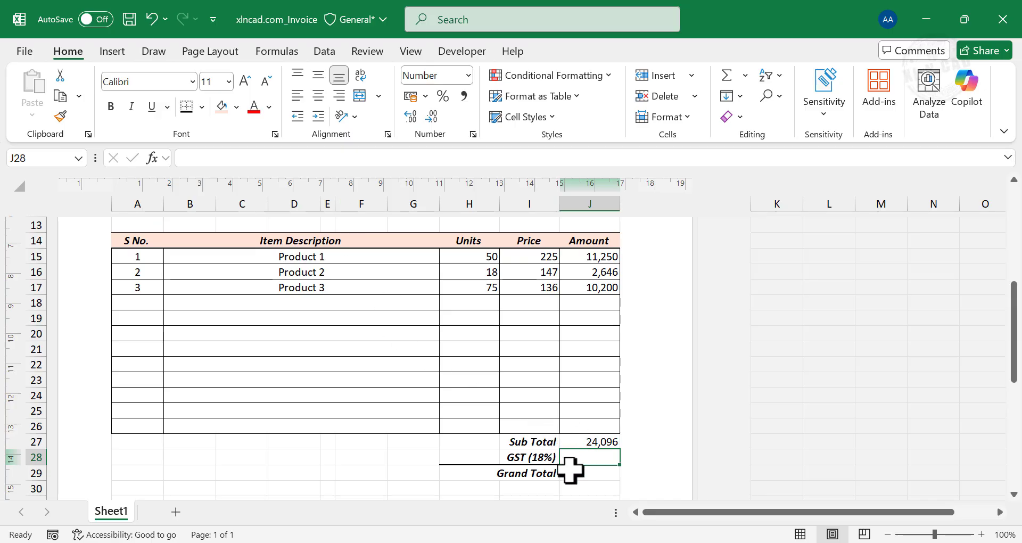
Calculate the GST in J28 as 18% of the subtotal with the formula =J27*18%
text(=)
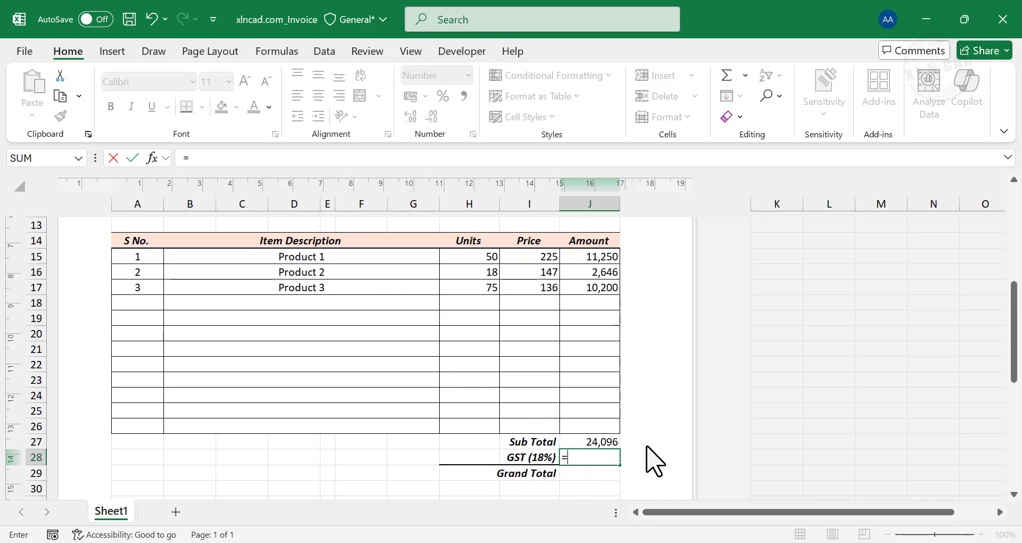
click(582, 440)
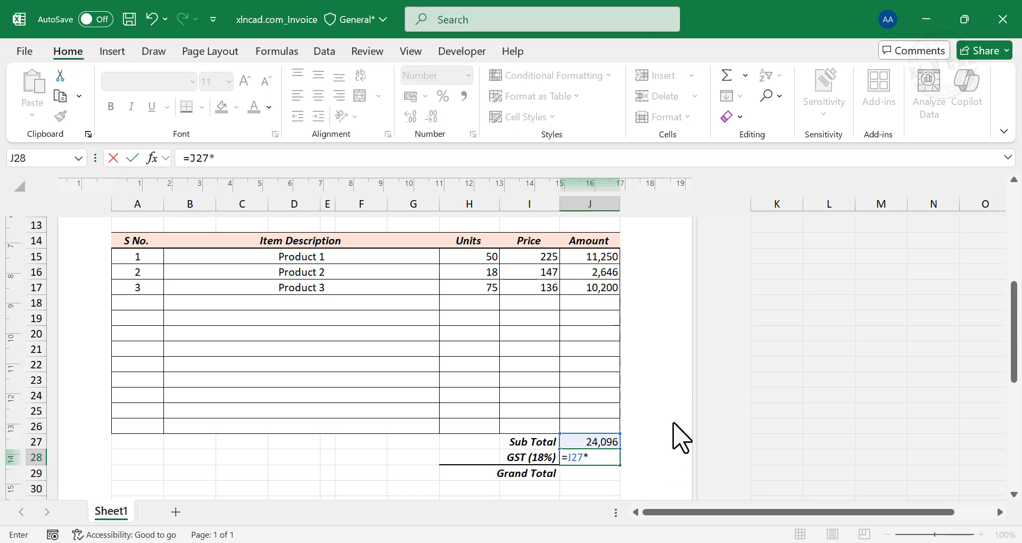
text(*18)
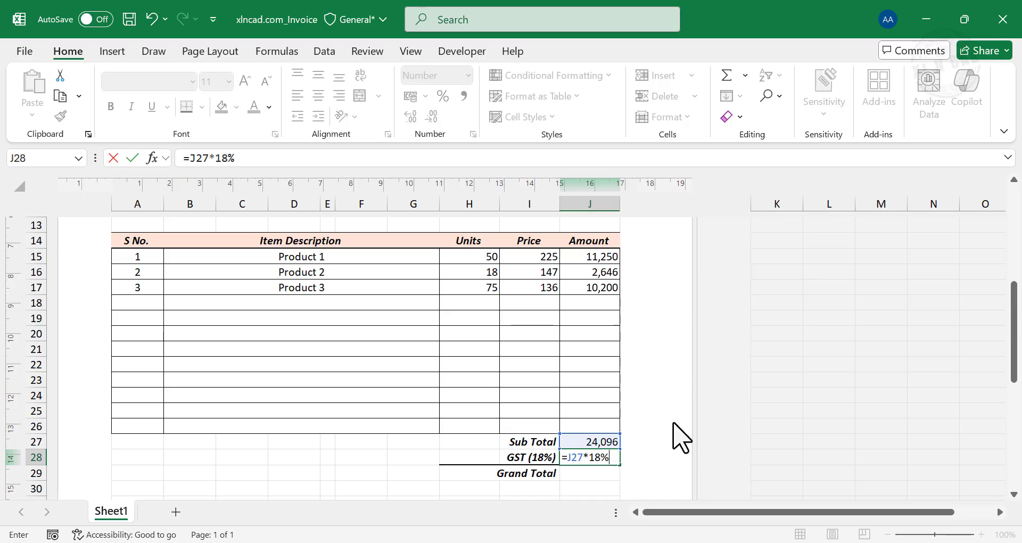
text(%)
key(Return)
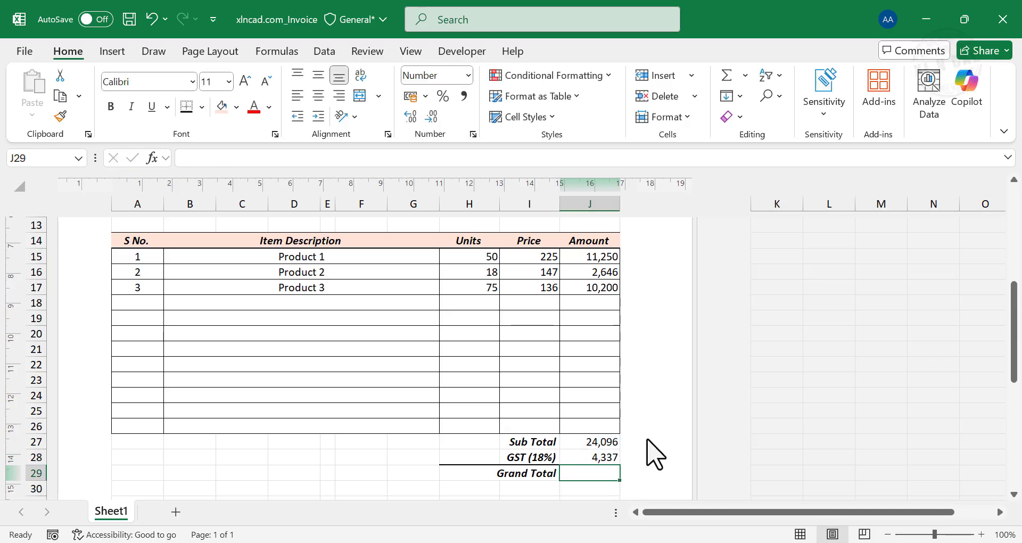
Calculate the Grand Total in J29 with the formula =J27+J28 and make the amount bold
text(=)
click(585, 440)
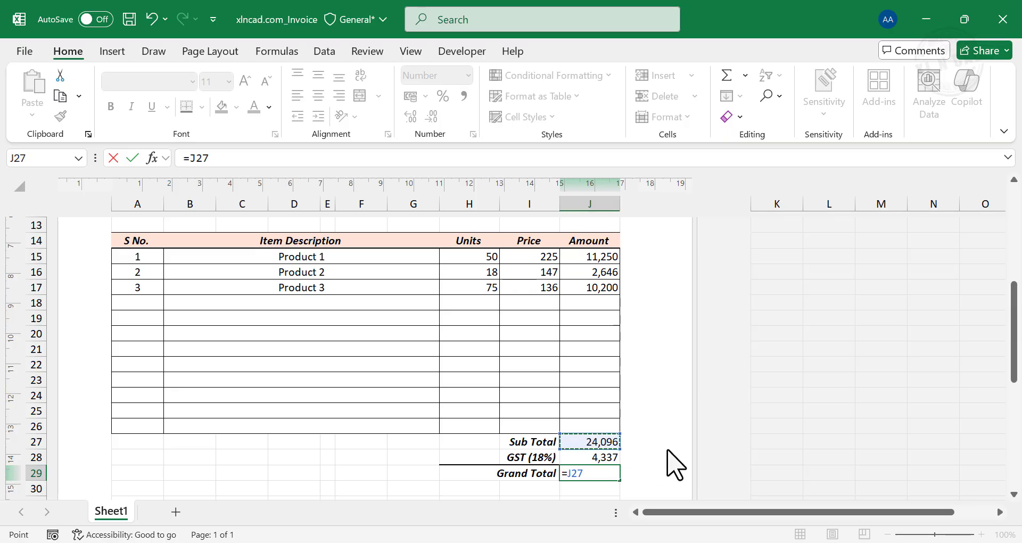
click(586, 456)
key(Return)
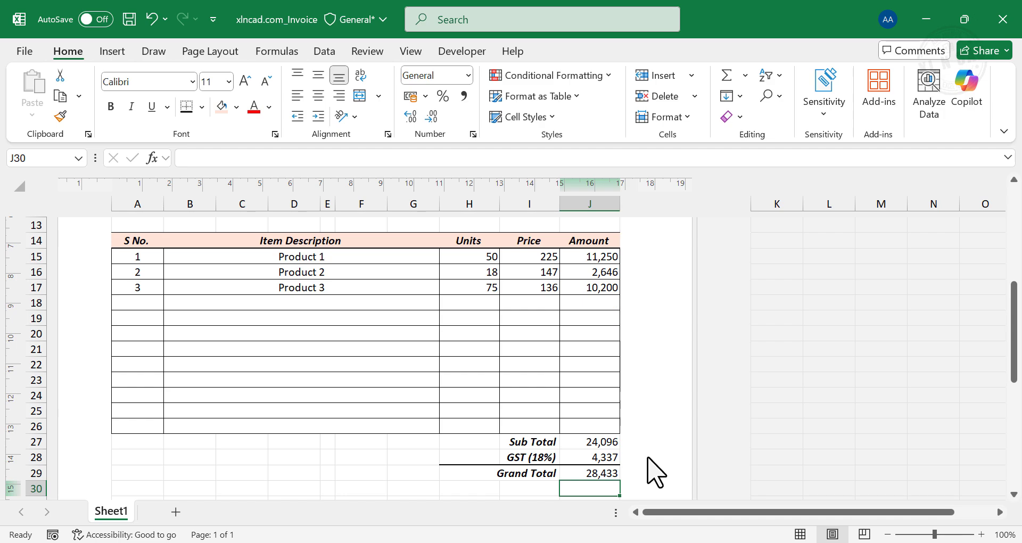
click(583, 473)
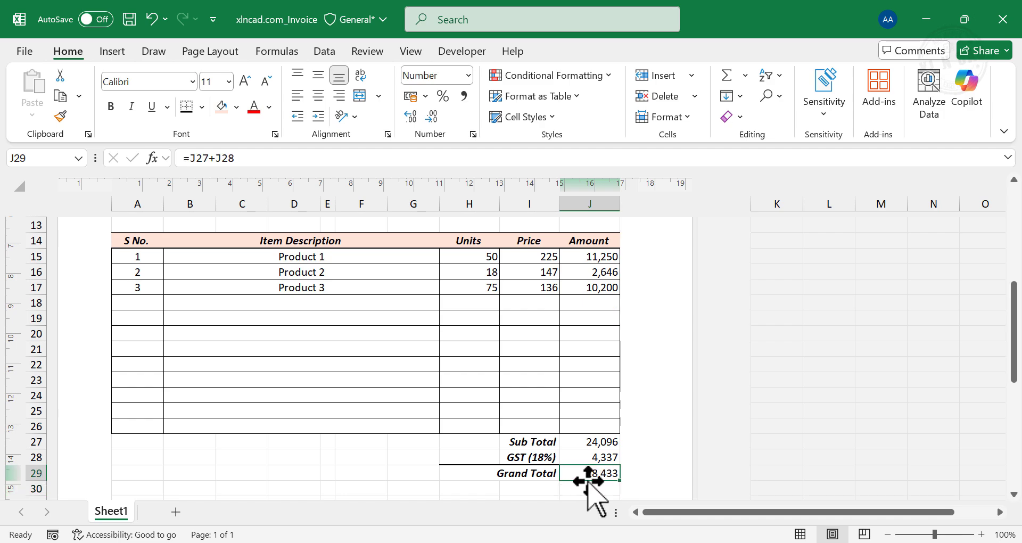
click(110, 106)
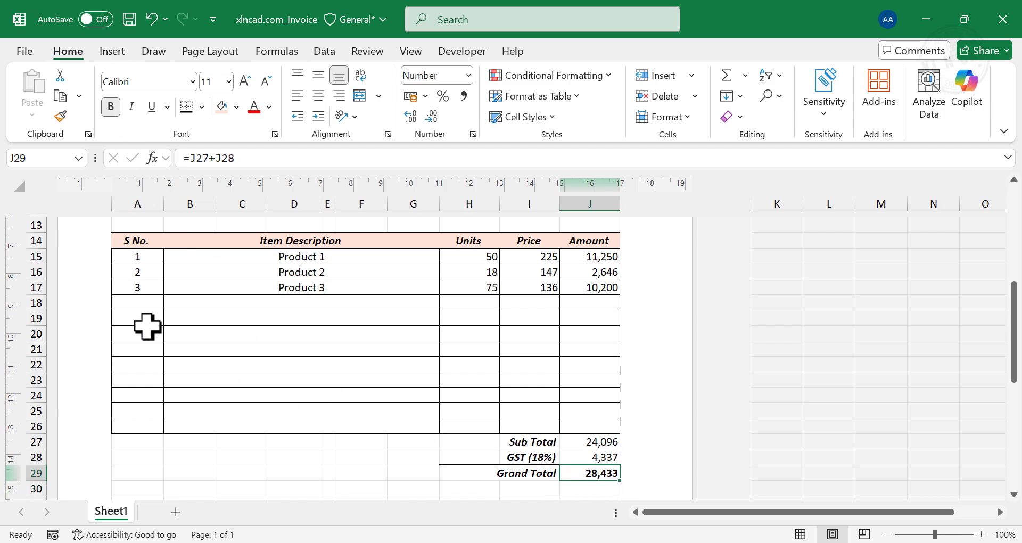
Add a fourth item in row 18 with S No. 4, description Product 151, 43 units and a price of 151
click(130, 303)
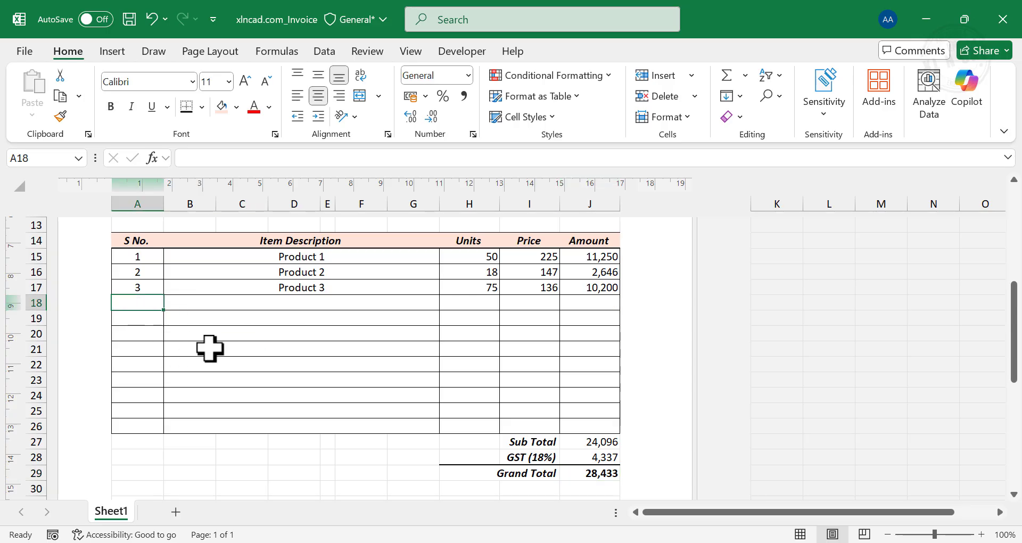
text(4)
key(Tab)
text(Pr)
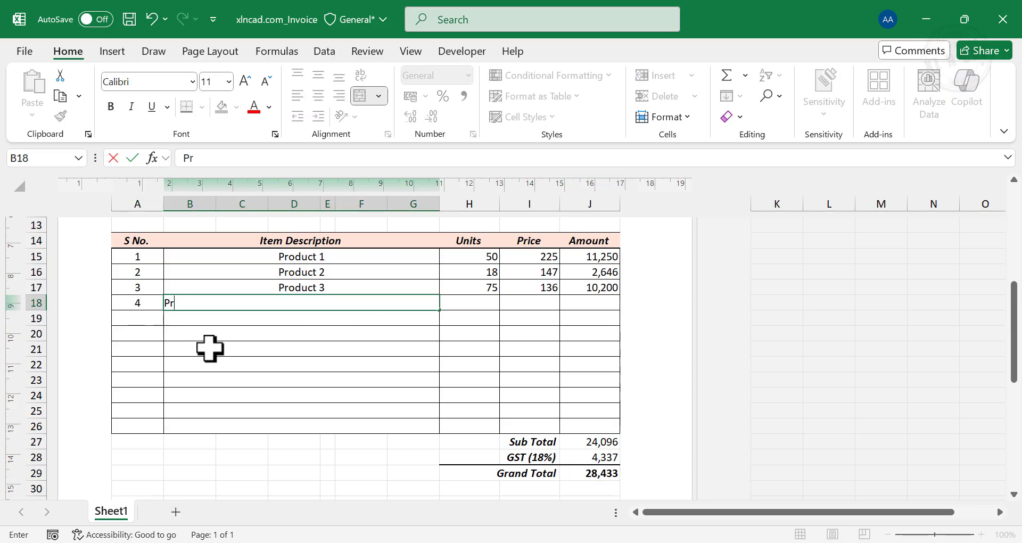
text(oduct 151)
key(Tab)
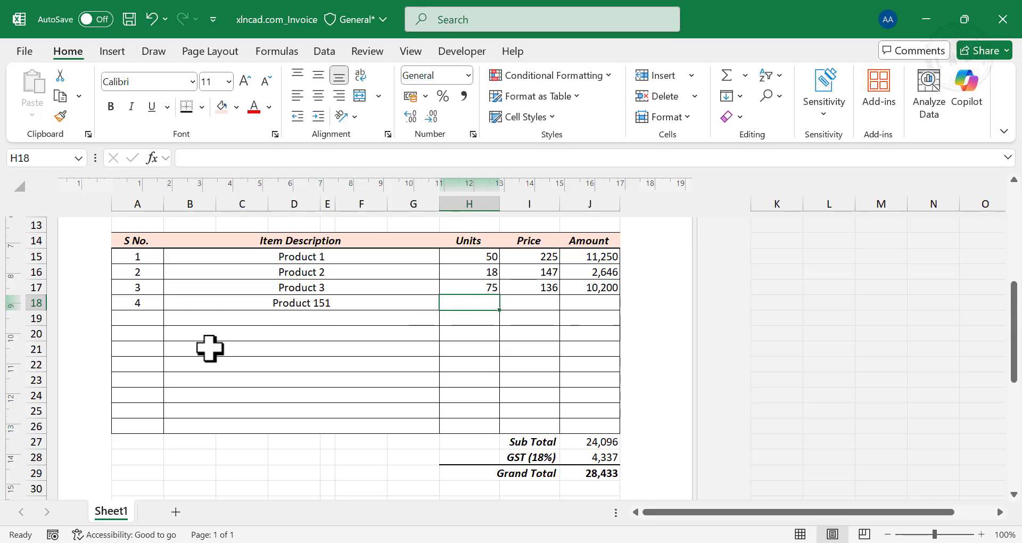
text(43)
key(Tab)
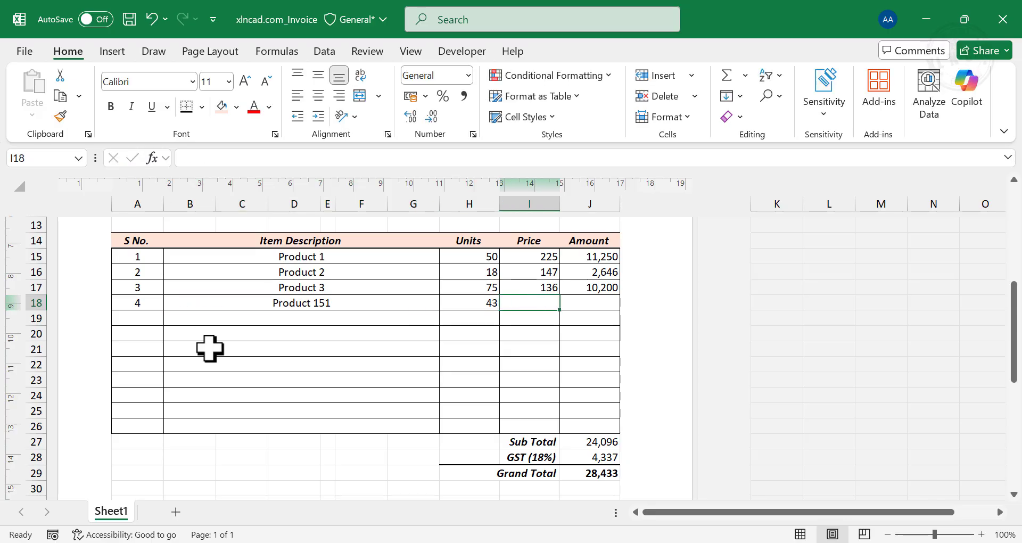
text(151)
key(Return)
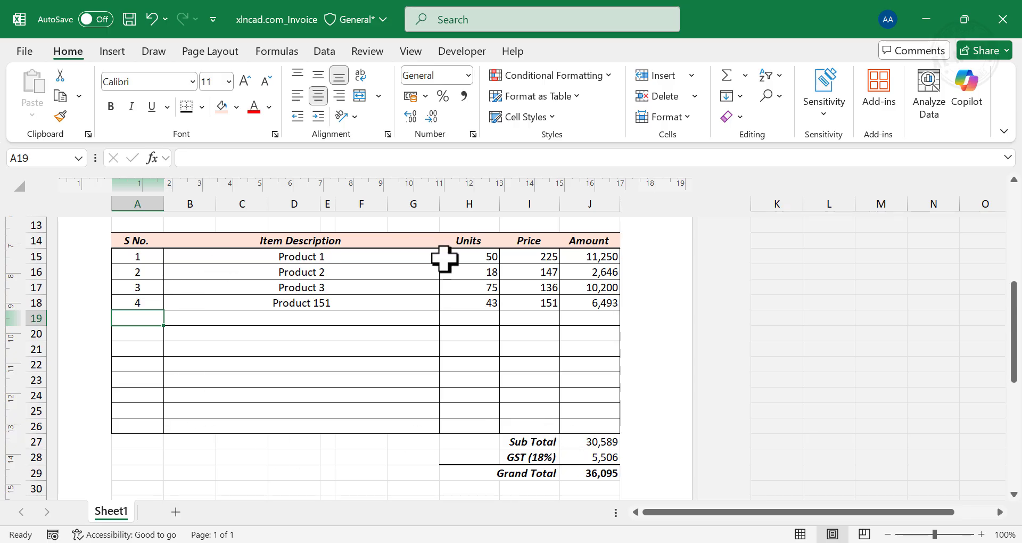
Review the full invoice page in the print preview, including a zoomed-in check of its contents
scroll(435, 404, down, 3)
scroll(435, 405, up, 8)
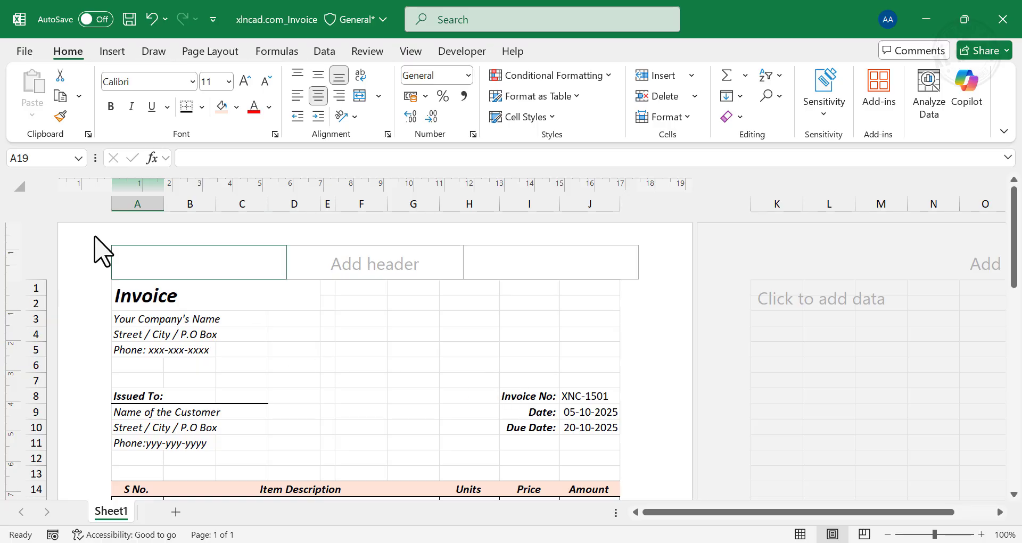
click(25, 52)
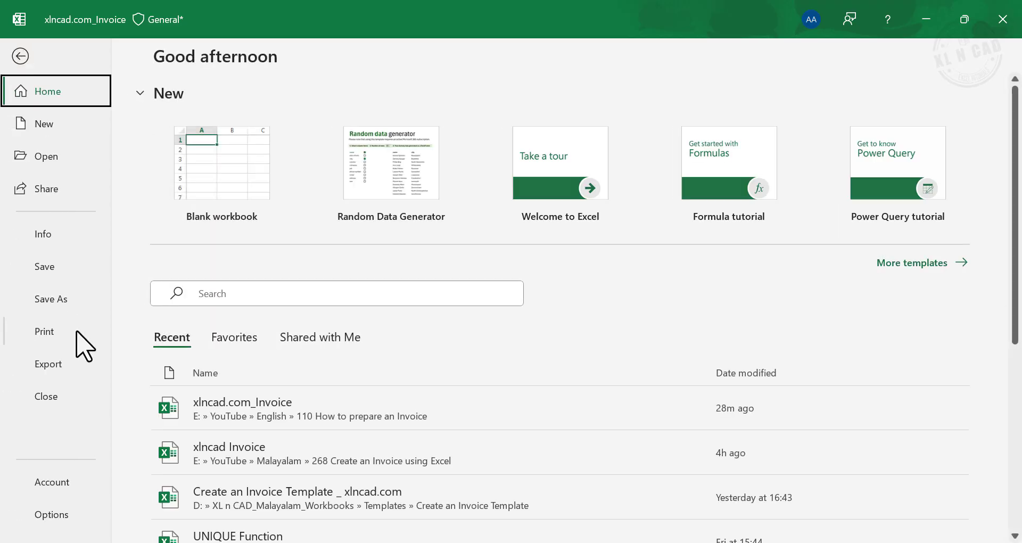
click(53, 332)
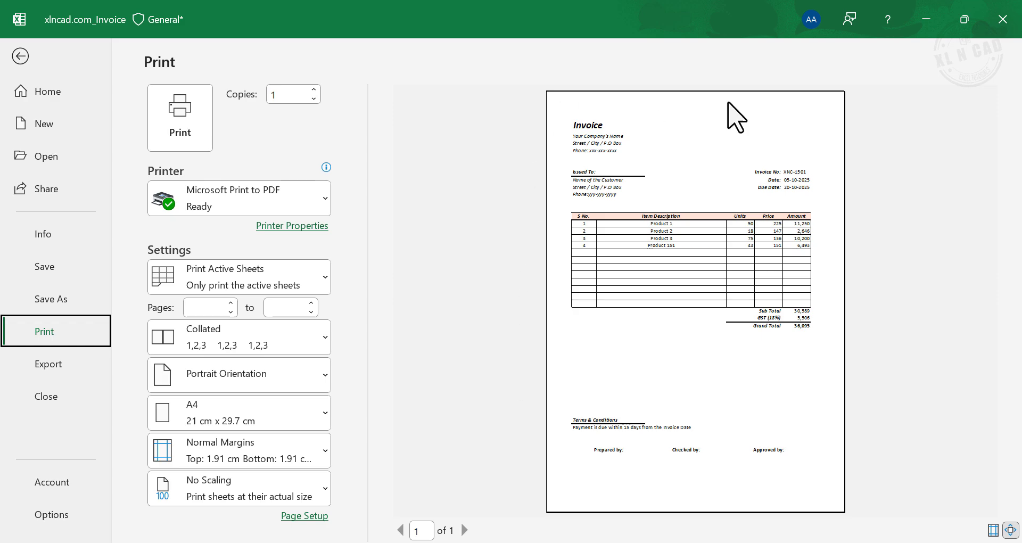
click(1010, 530)
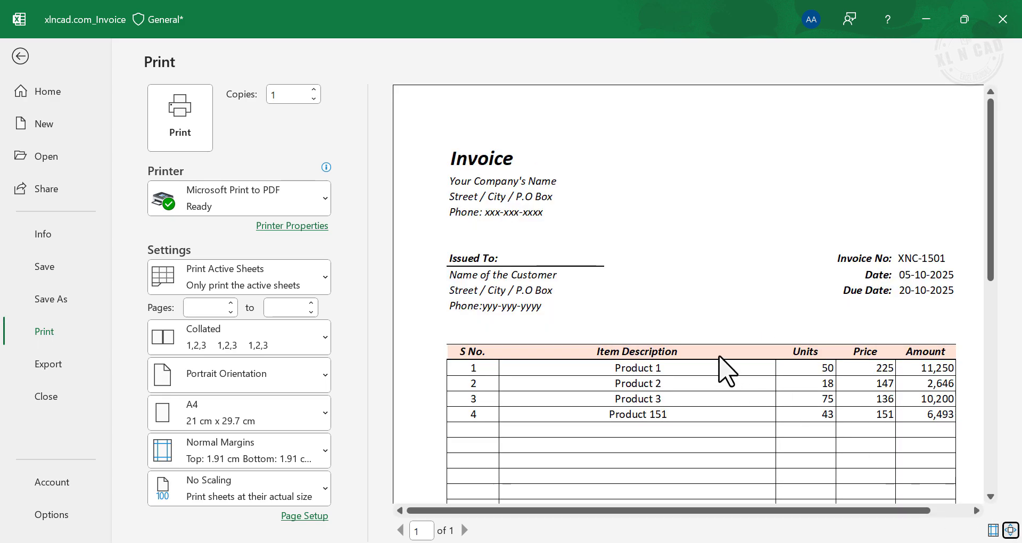
click(991, 357)
drag(990, 436, 989, 258)
Print the invoice with Microsoft Print to PDF and save it on the Desktop as Invoice_XL n CAD
click(1010, 530)
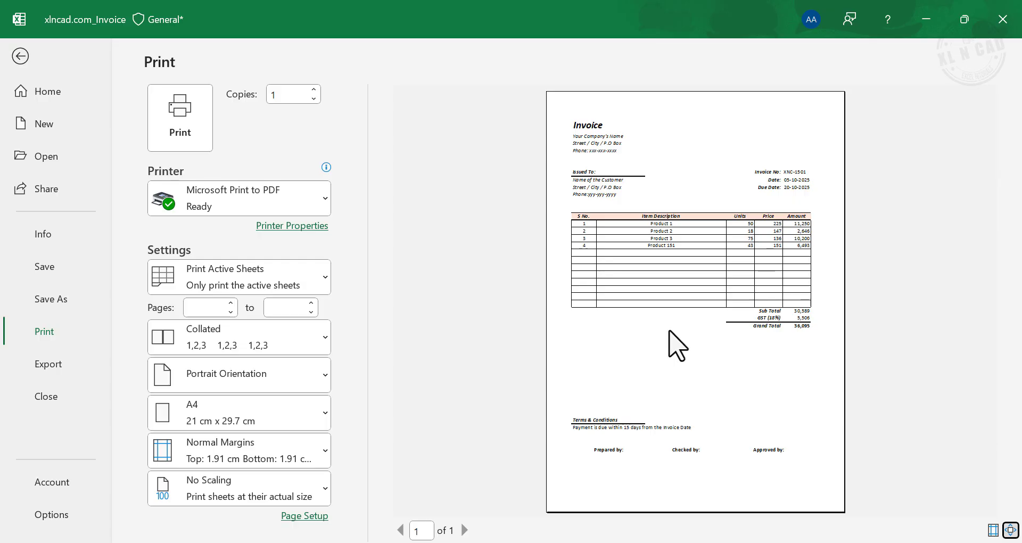
click(183, 139)
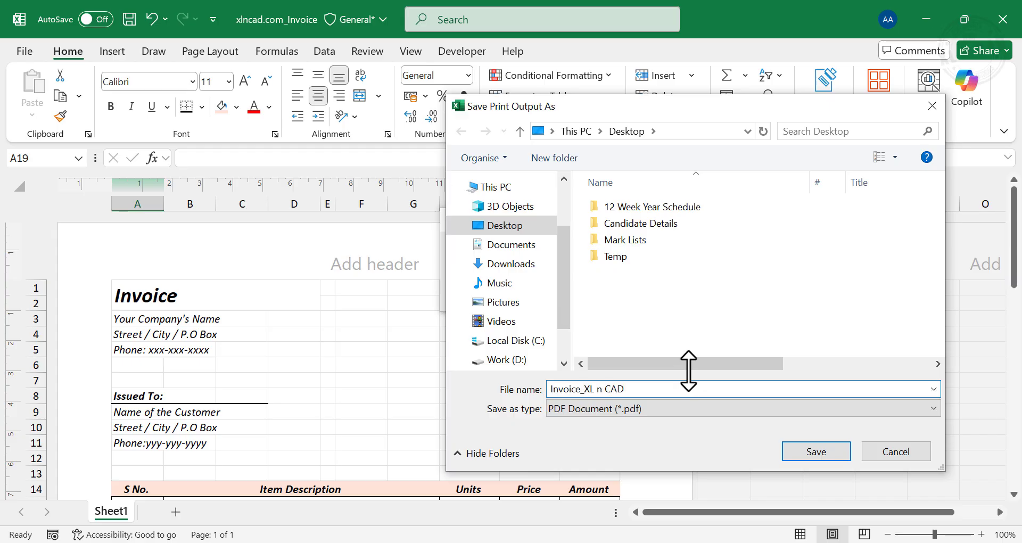
click(825, 451)
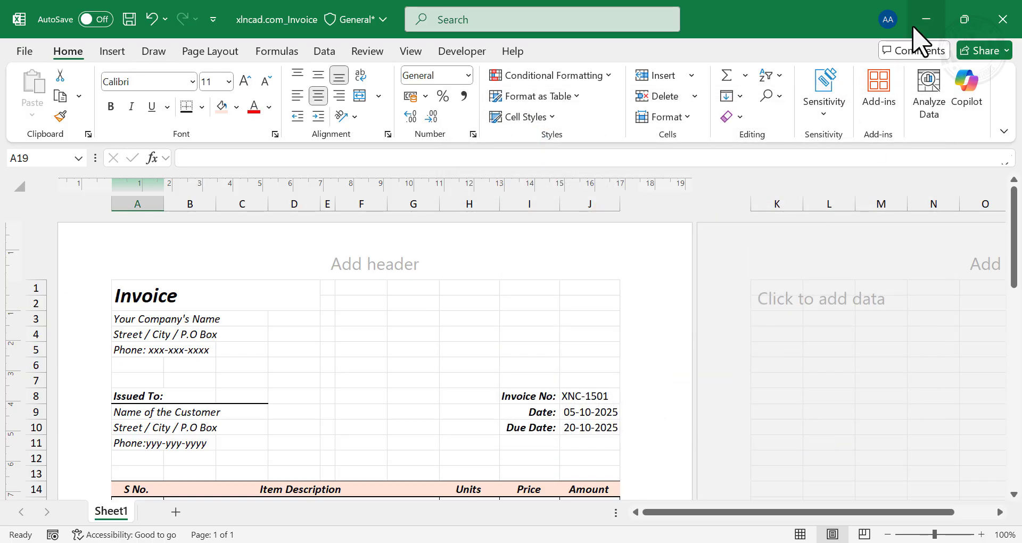
Switch to the desktop, open the Invoice_XL n CAD PDF and examine the page from the header to the signature blocks
click(913, 27)
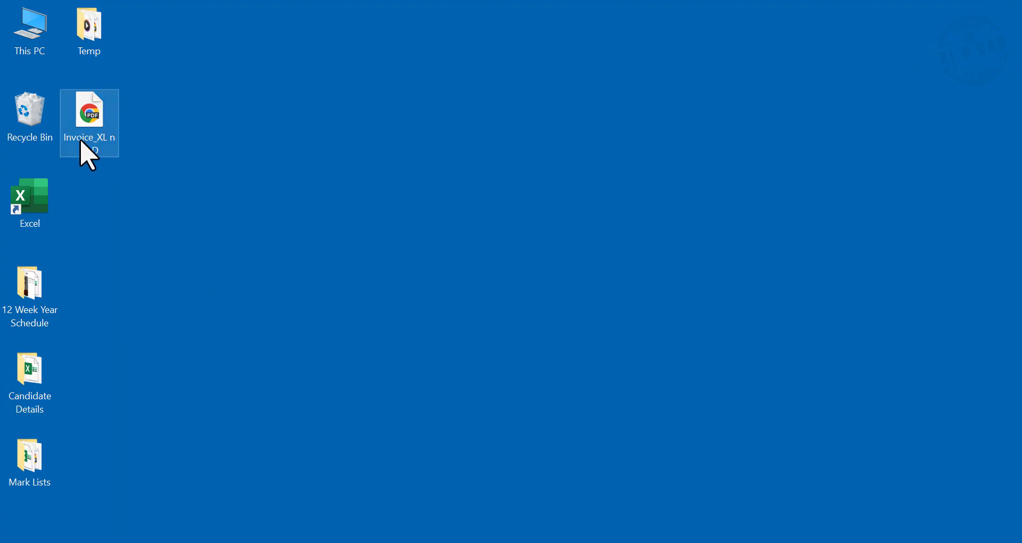
double_click(98, 143)
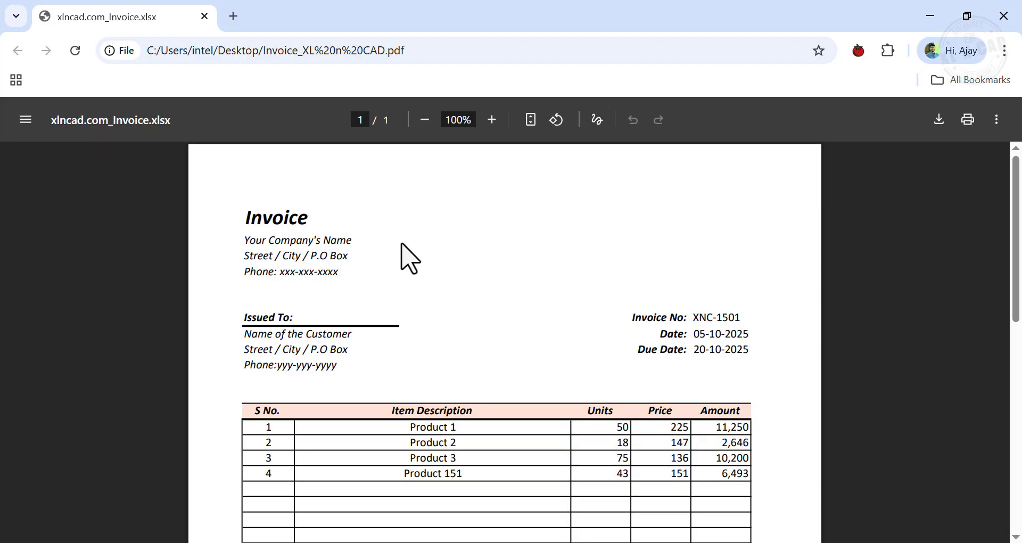
scroll(476, 282, down, 5)
scroll(708, 376, down, 3)
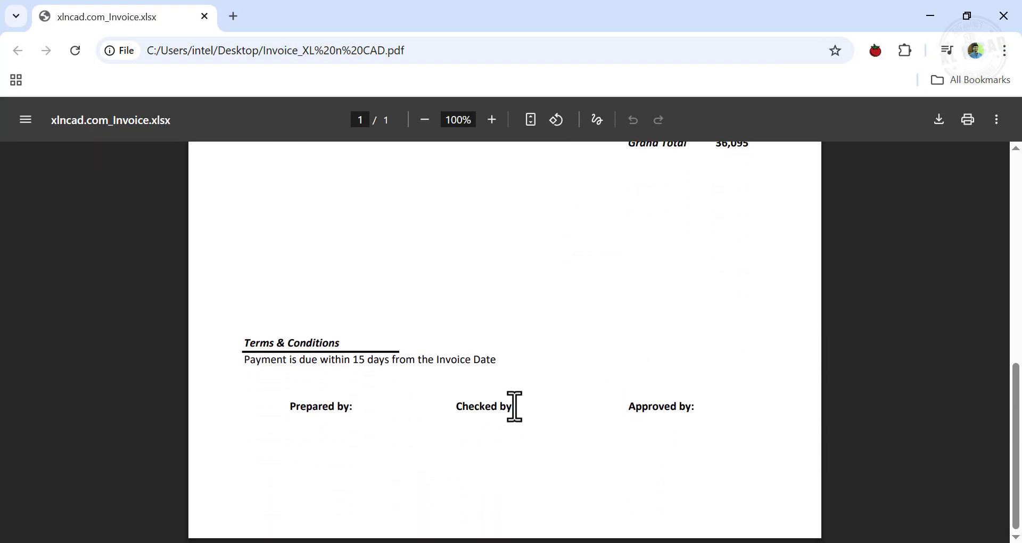
scroll(636, 392, up, 10)
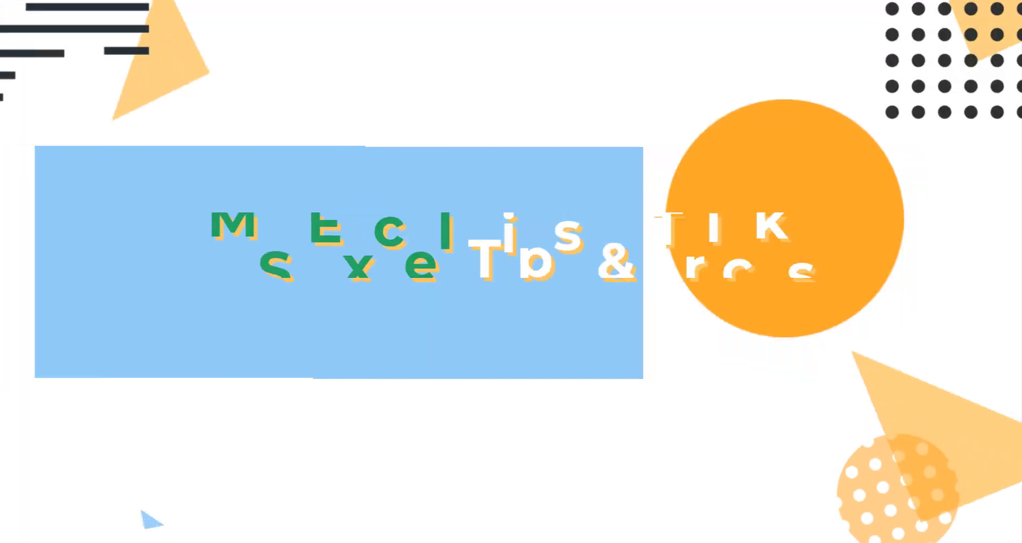